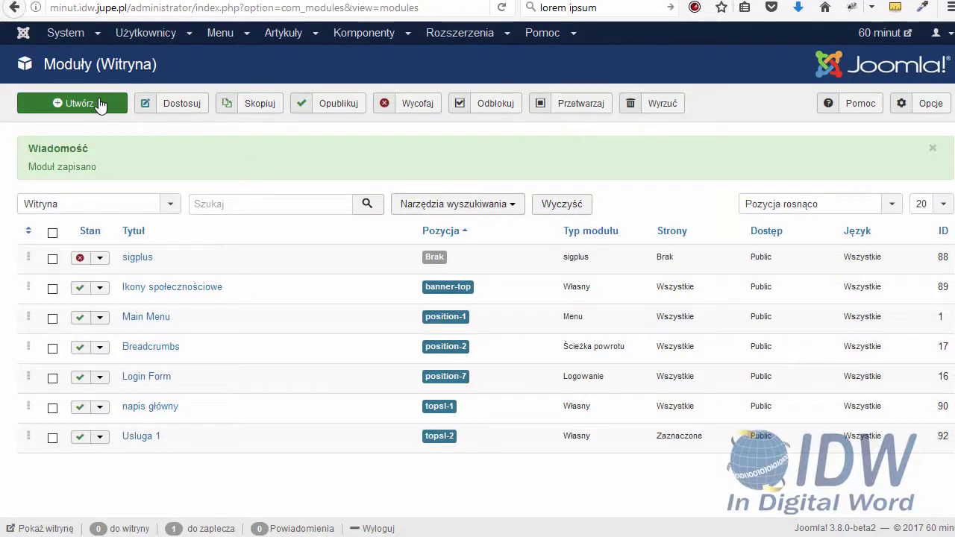
# Create a new site module of the Własny (Custom) type
pyautogui.click(98, 103)
pyautogui.scroll(-5, 152, 298)
pyautogui.scroll(-1, 152, 298)
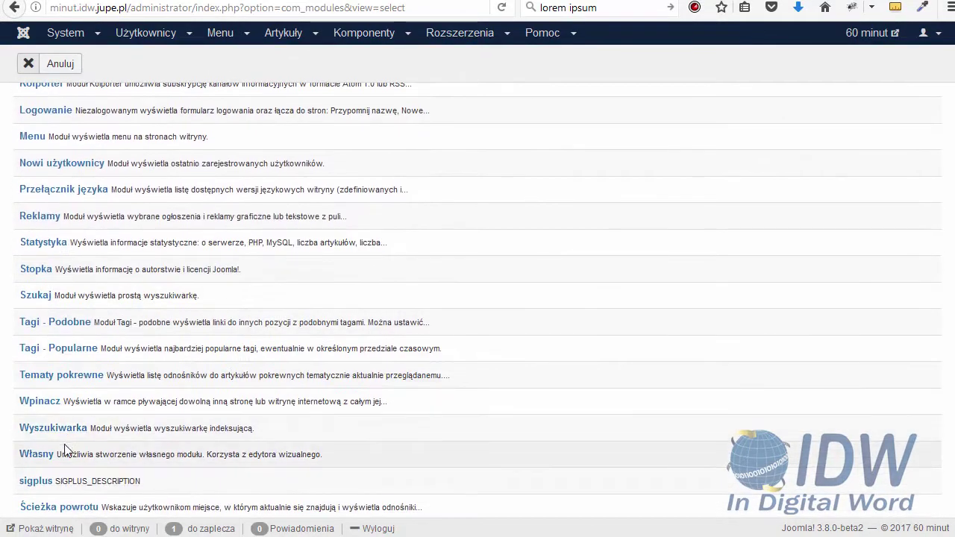
pyautogui.click(41, 457)
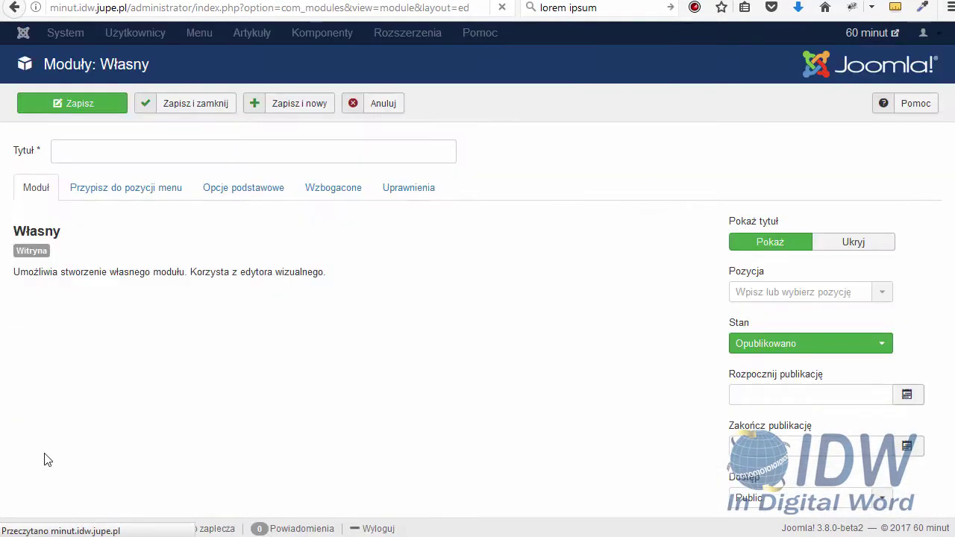
# Title the new custom module 'Usługa 2'
pyautogui.click(118, 156)
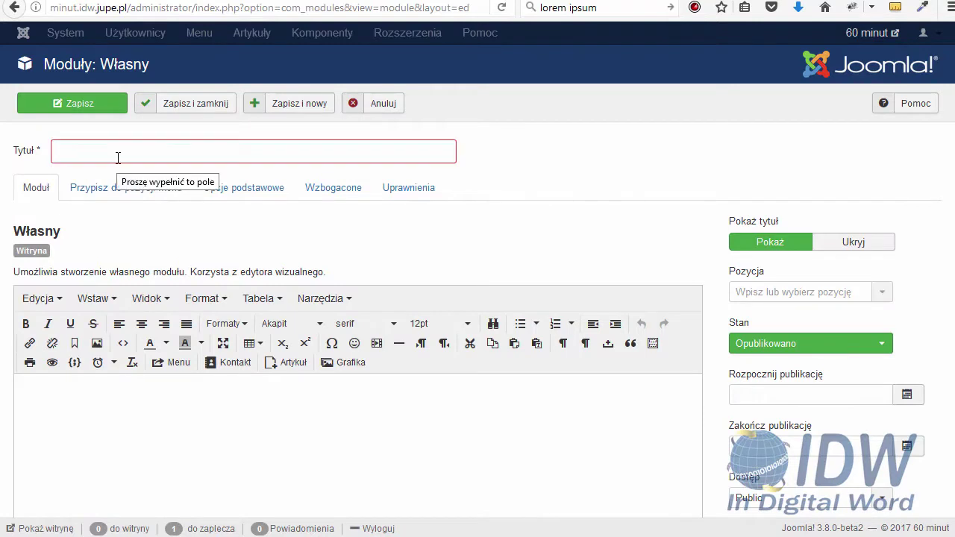
pyautogui.write('Usługa 2')
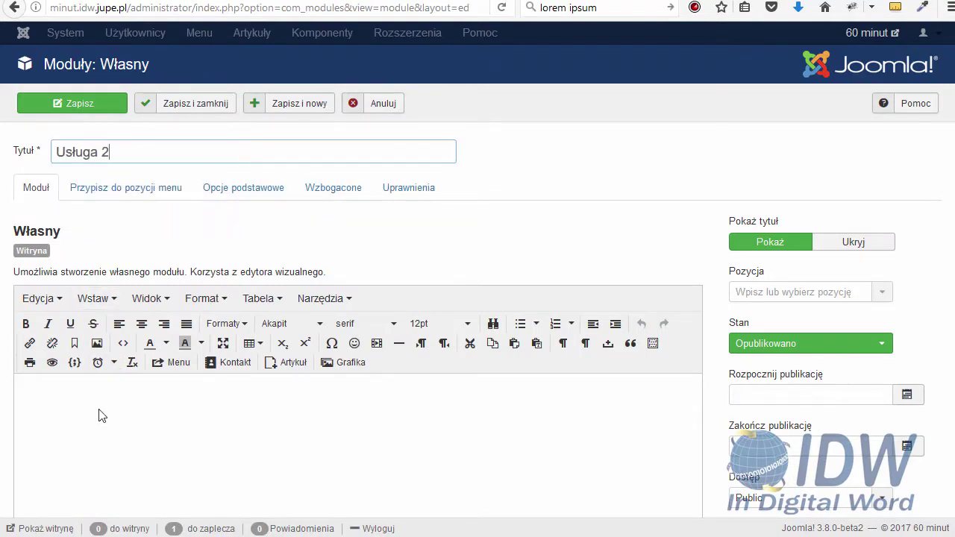
pyautogui.click(103, 415)
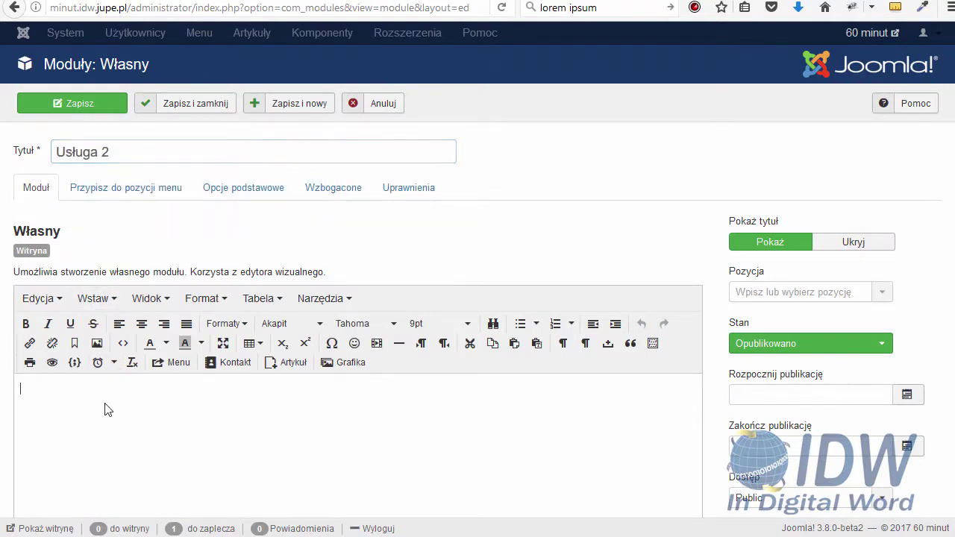
pyautogui.scroll(-3, 153, 363)
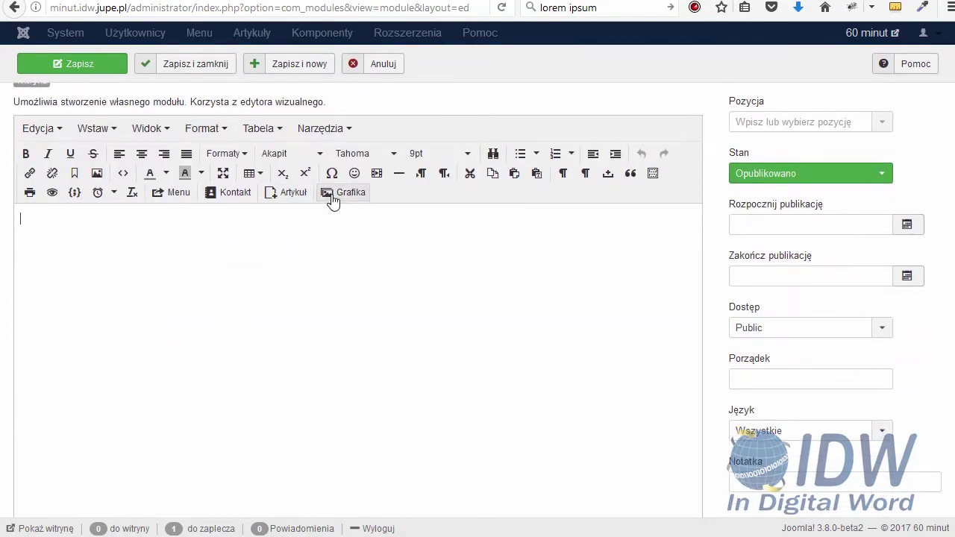
# Insert the def.jpg image into the module content, followed by the lorem ipsum paragraph
pyautogui.click(332, 195)
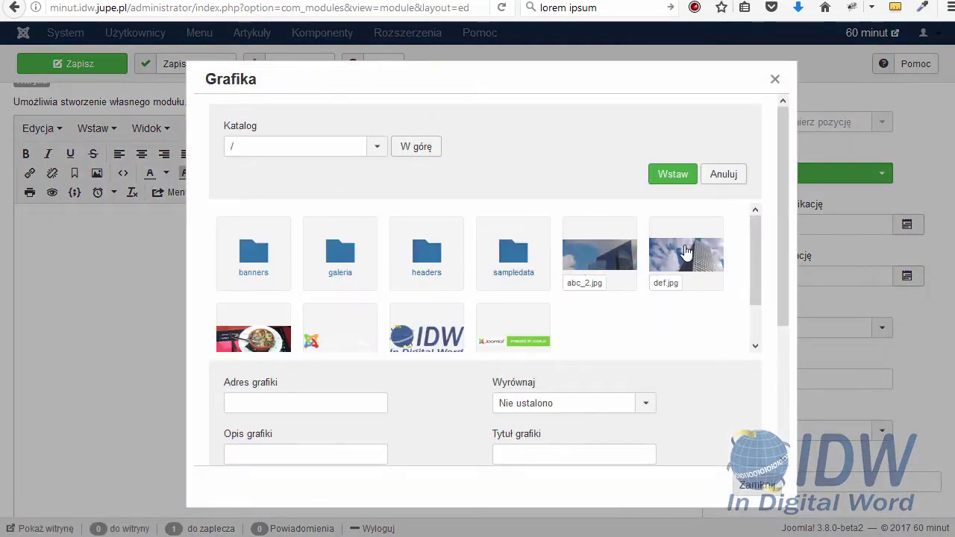
pyautogui.click(685, 255)
pyautogui.click(672, 174)
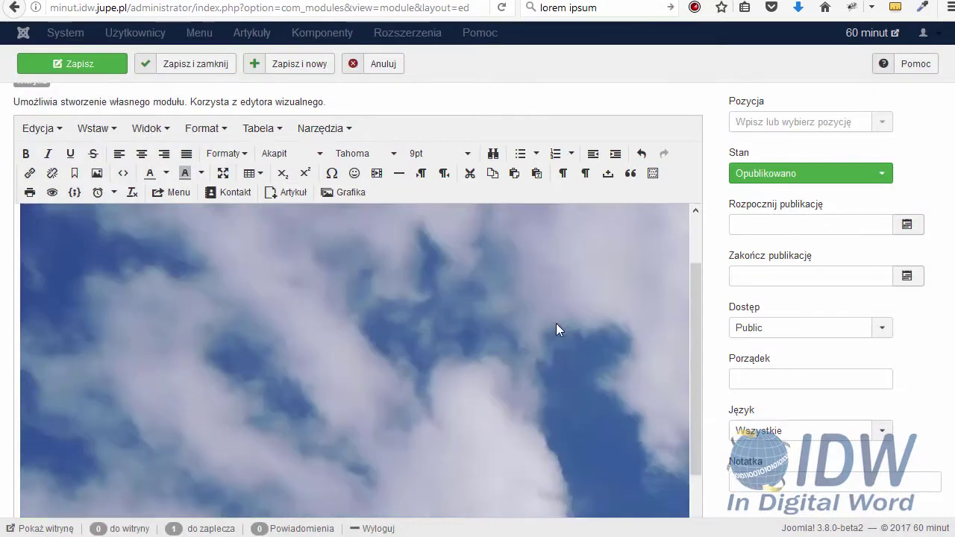
pyautogui.scroll(-5, 577, 347)
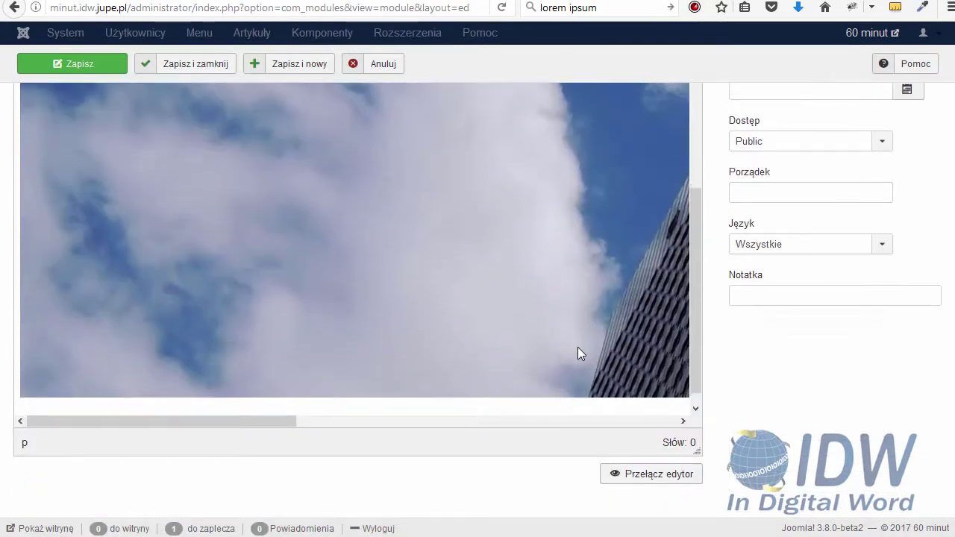
pyautogui.scroll(-2, 577, 347)
pyautogui.scroll(5, 870, 268)
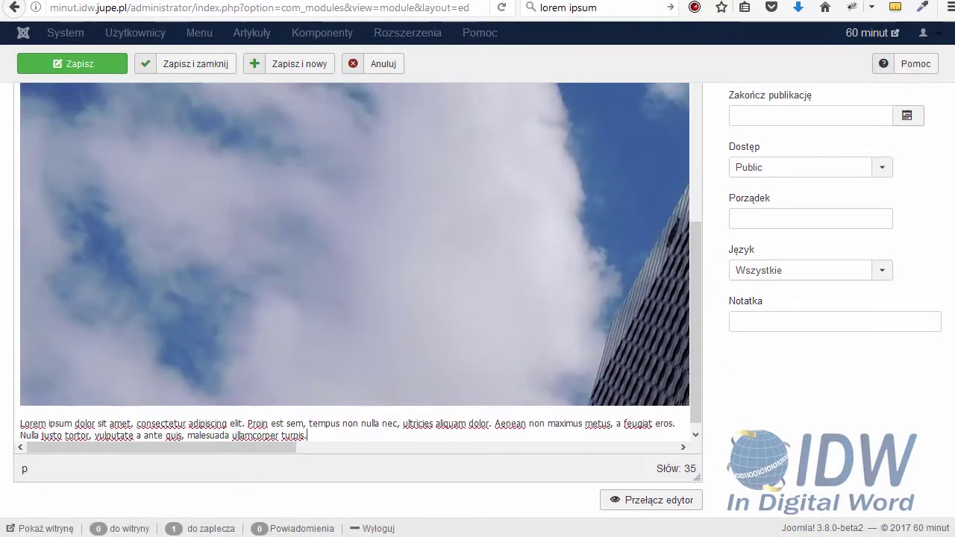
# Set the module position to Topsl 2 [topsl-2]
pyautogui.click(836, 193)
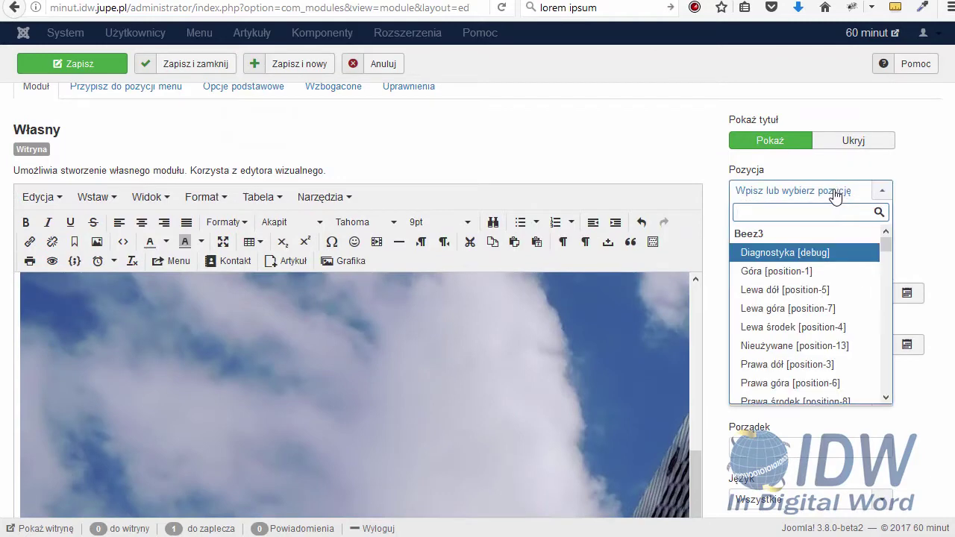
pyautogui.write('top')
pyautogui.scroll(-2, 814, 252)
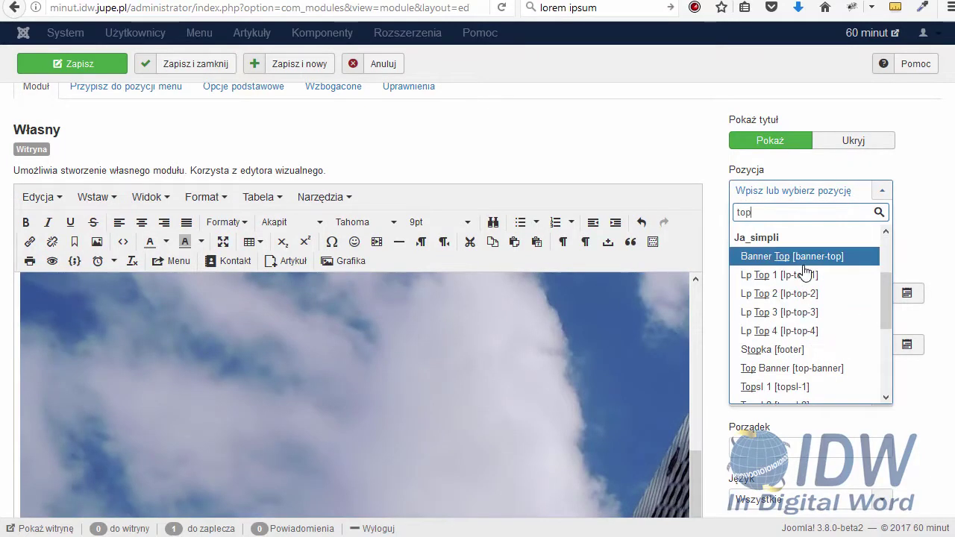
pyautogui.scroll(-2, 804, 294)
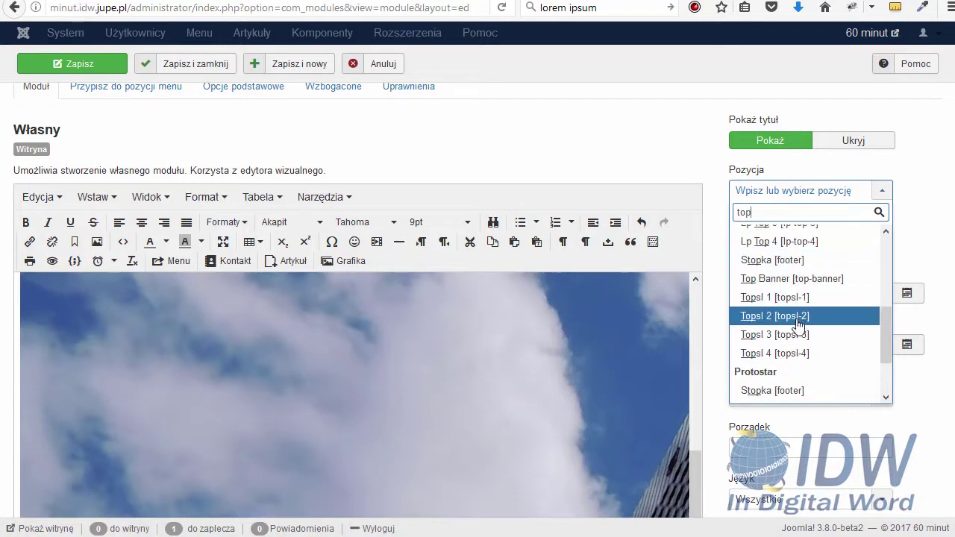
pyautogui.click(795, 316)
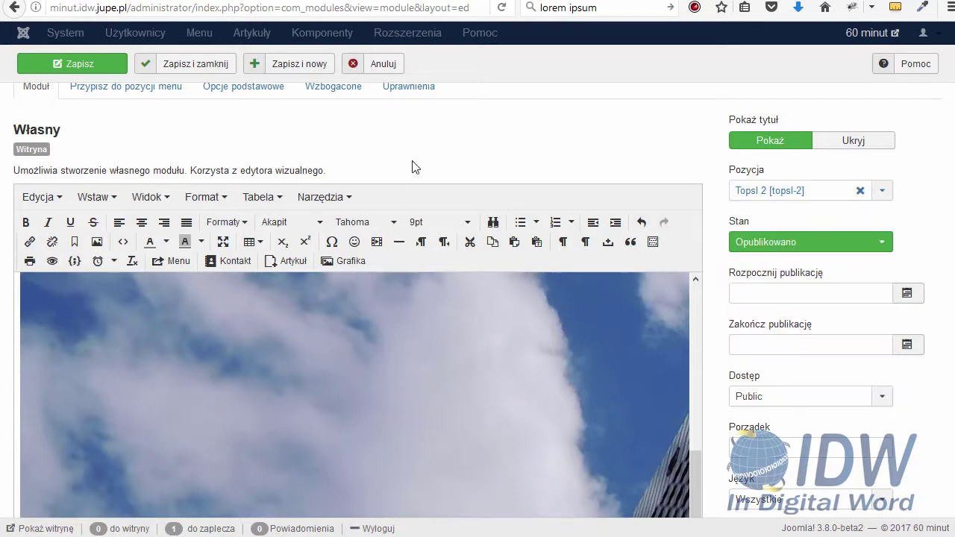
pyautogui.scroll(3, 522, 143)
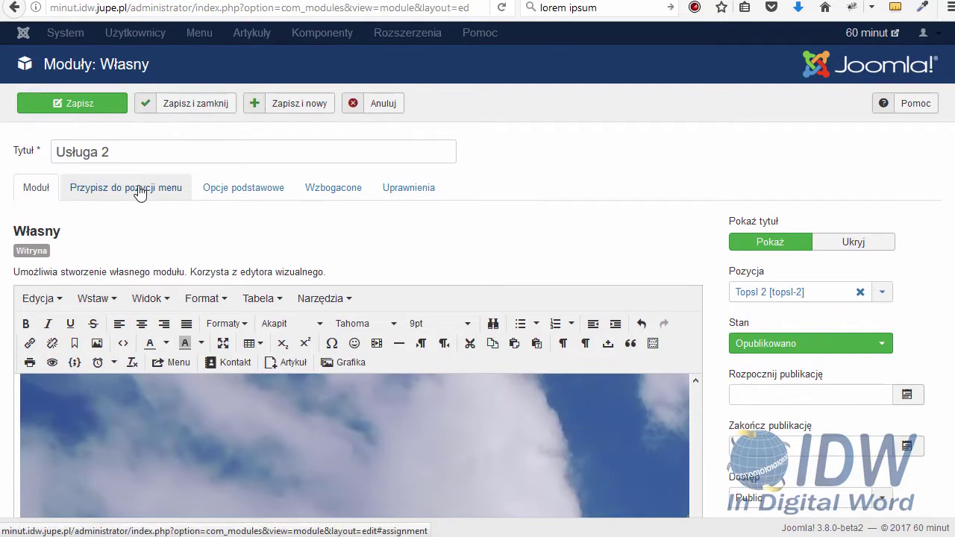
# Assign the module only to selected pages, with just Home ticked
pyautogui.click(180, 189)
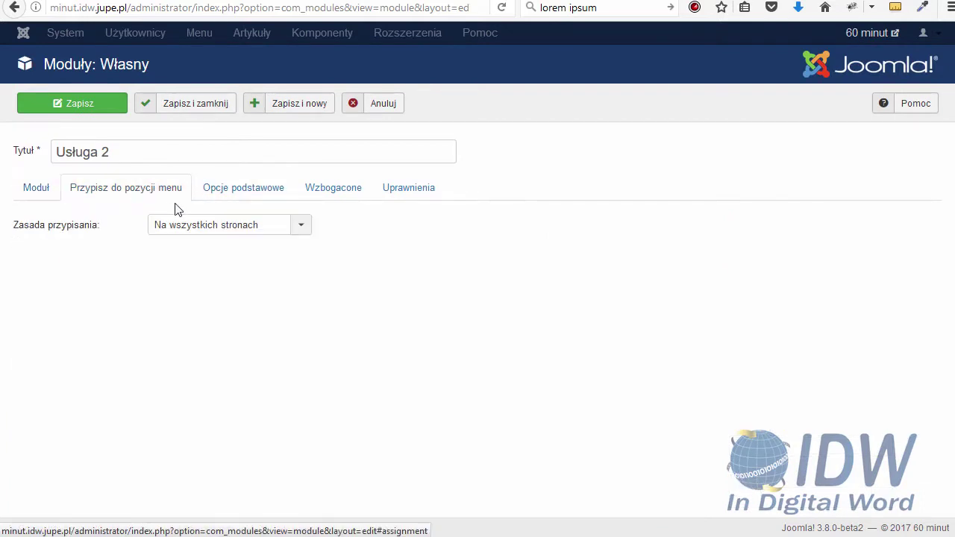
pyautogui.click(198, 231)
pyautogui.click(200, 281)
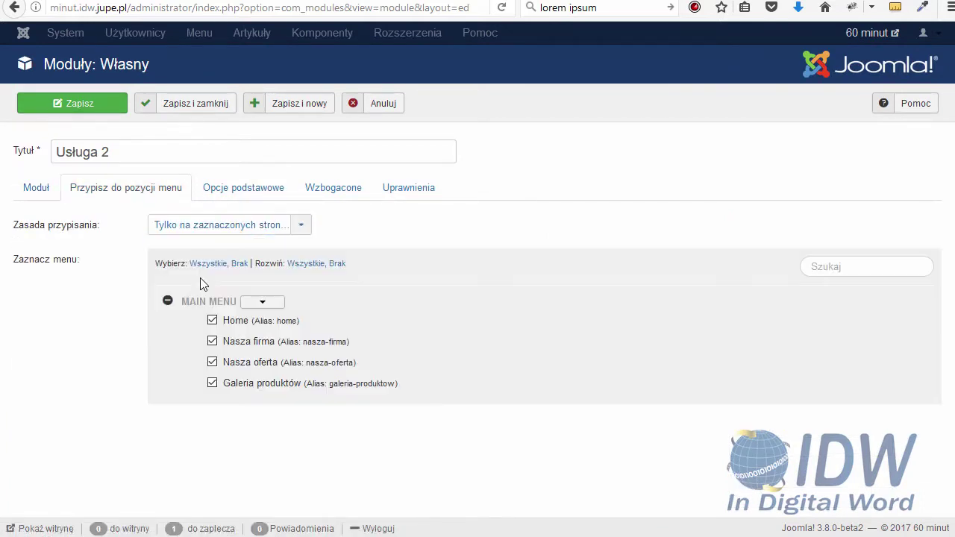
pyautogui.click(238, 263)
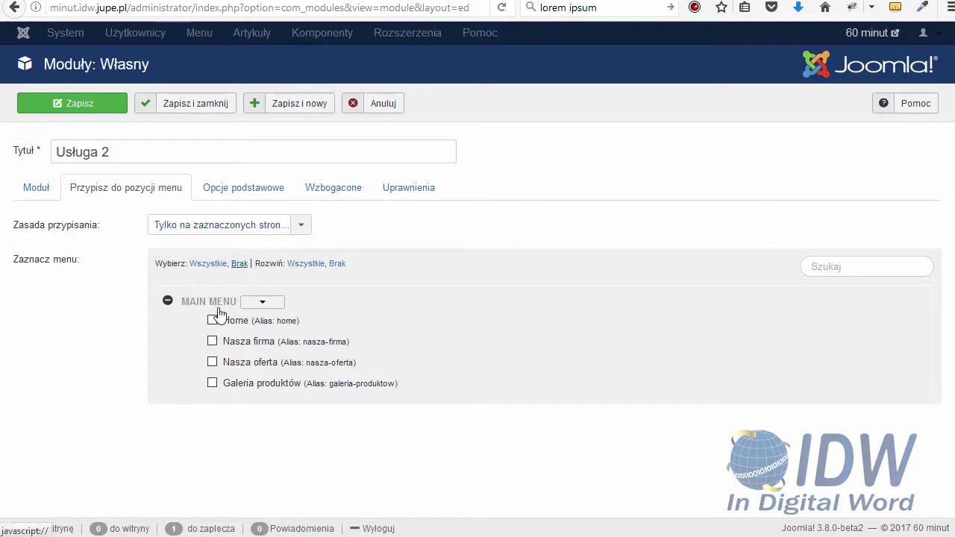
pyautogui.click(212, 321)
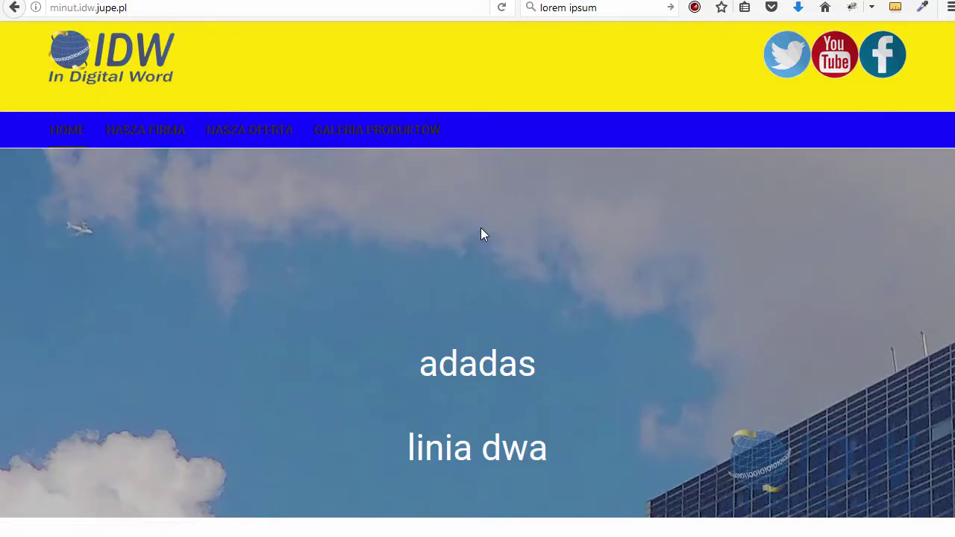
pyautogui.scroll(-5, 482, 231)
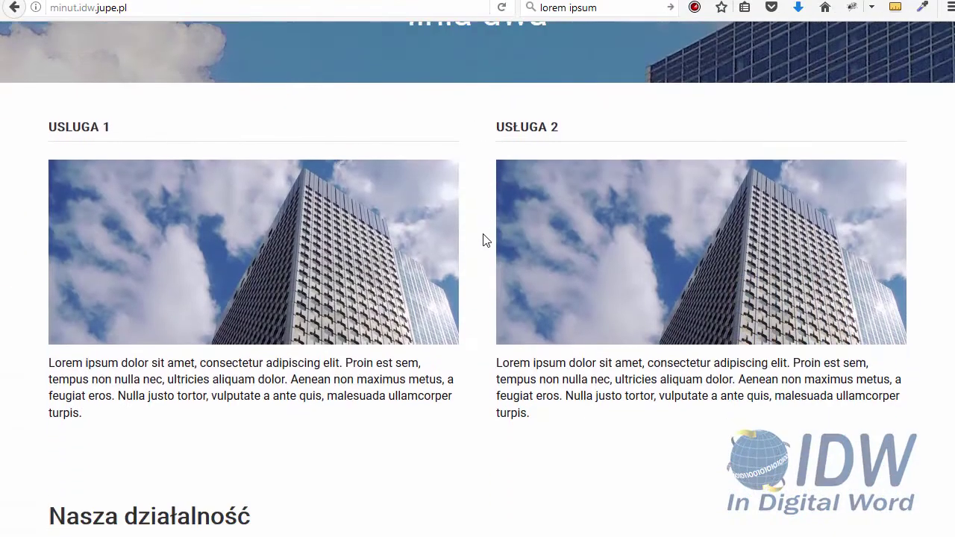
# View the Nasza działalność article and Home page, then return to the administration tab
pyautogui.scroll(-3, 483, 240)
pyautogui.click(208, 367)
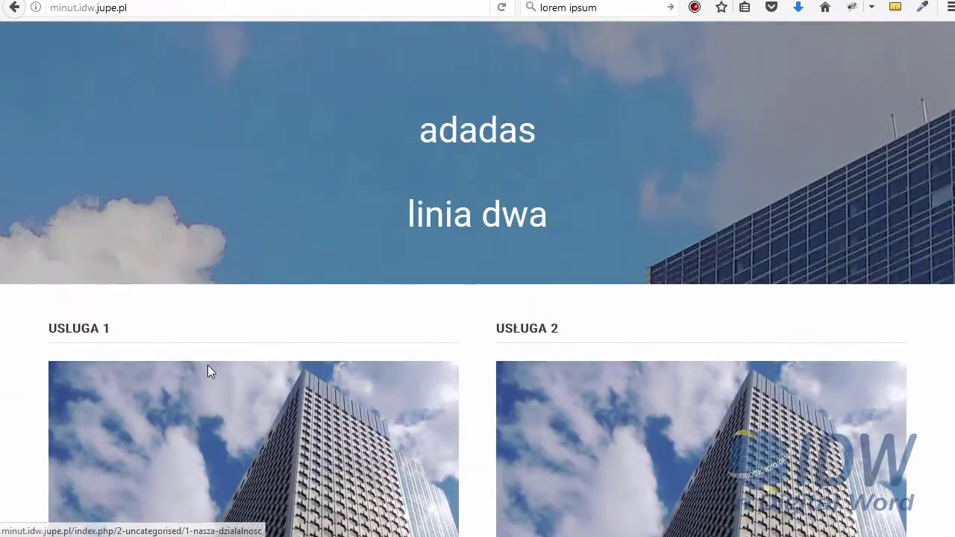
pyautogui.scroll(-5, 207, 377)
pyautogui.click(207, 378)
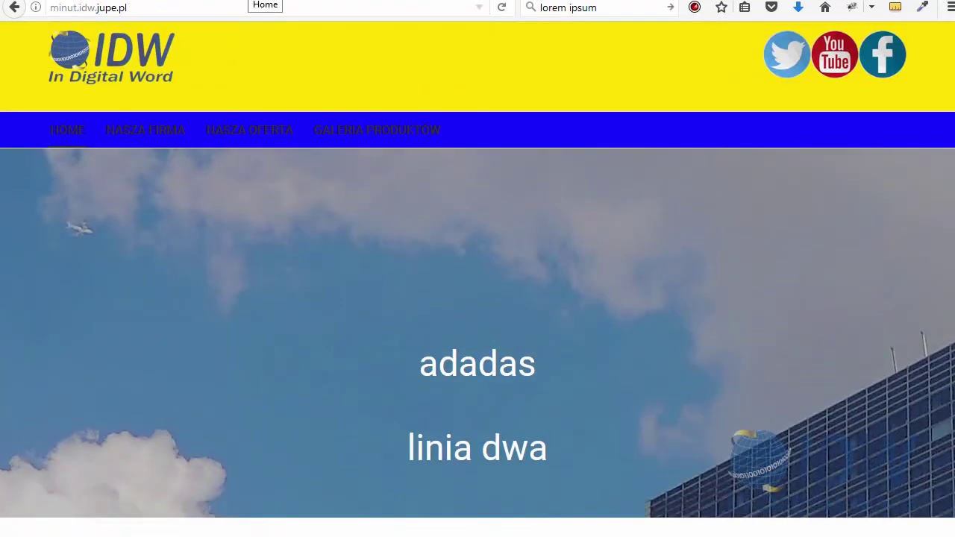
pyautogui.hotkey('ctrl', 'Tab')
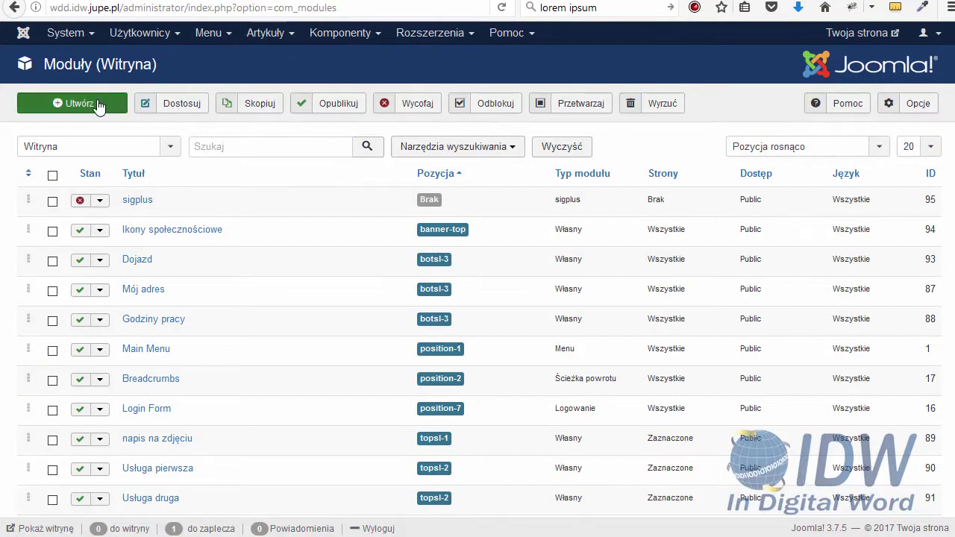
# Cancel the module type chooser and go back to Moduły (Witryna)
pyautogui.click(95, 105)
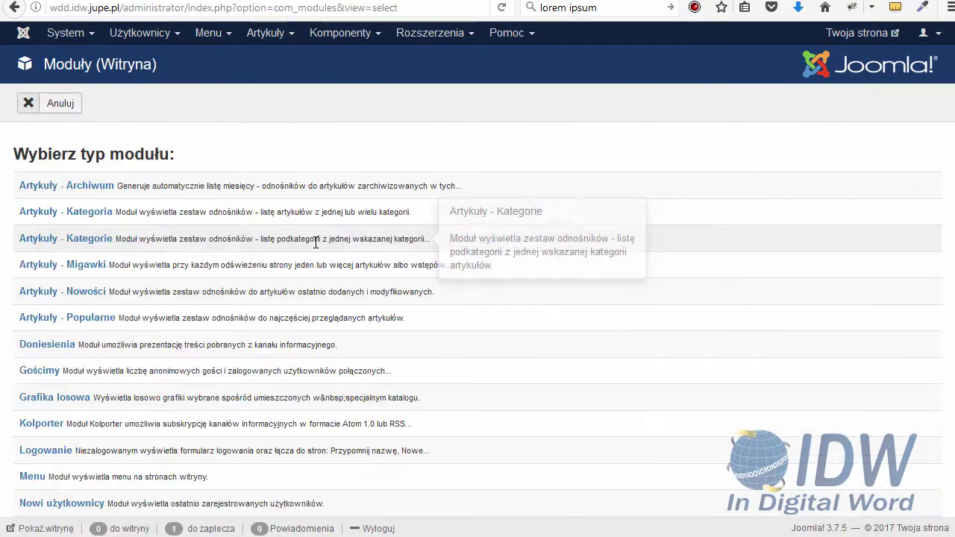
pyautogui.scroll(-5, 169, 253)
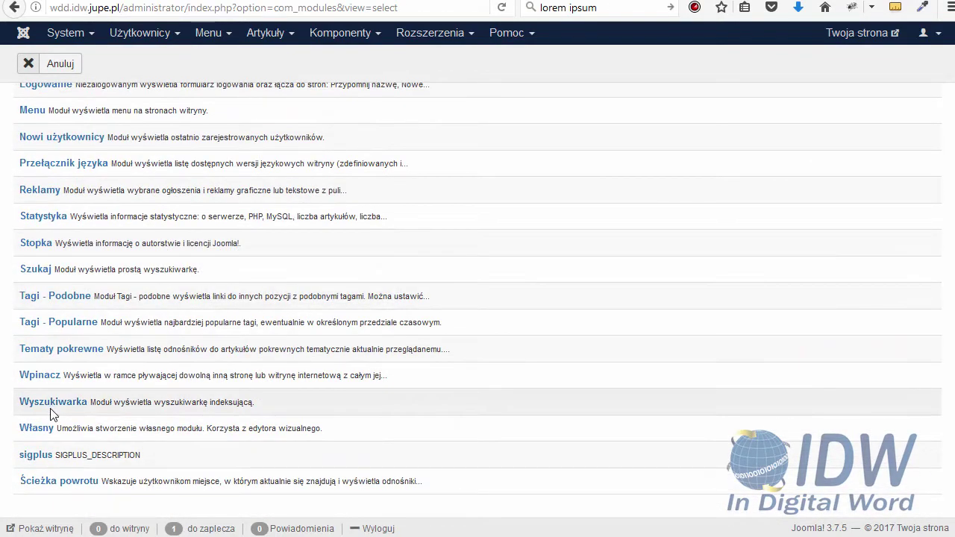
pyautogui.click(31, 66)
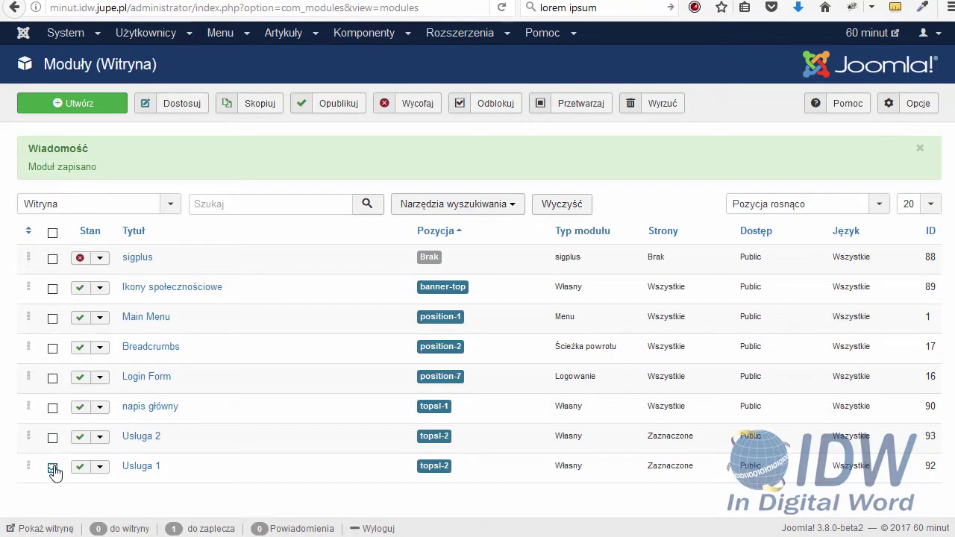
# Duplicate the Usługa 1 module and rename the copy to 'Usługa 3'
pyautogui.click(262, 109)
pyautogui.scroll(-1, 267, 284)
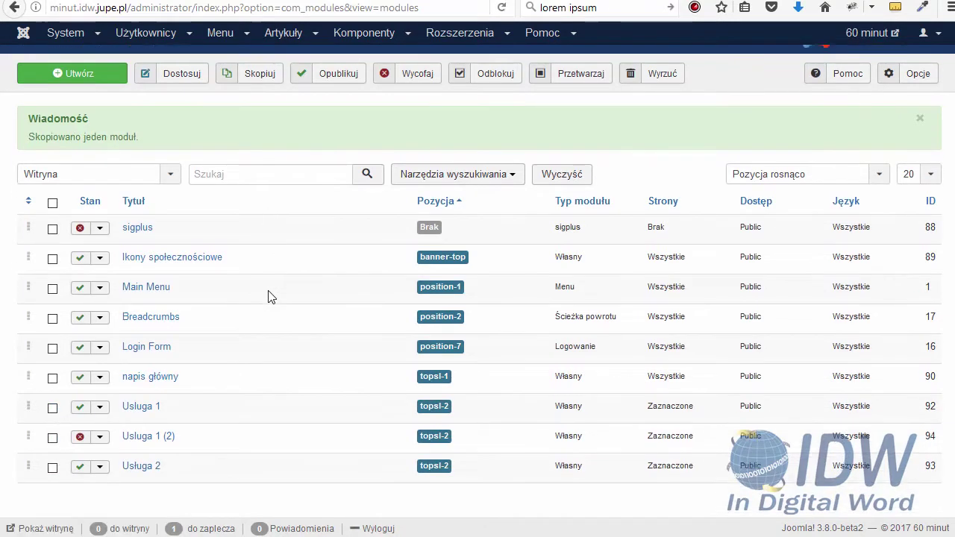
pyautogui.click(162, 427)
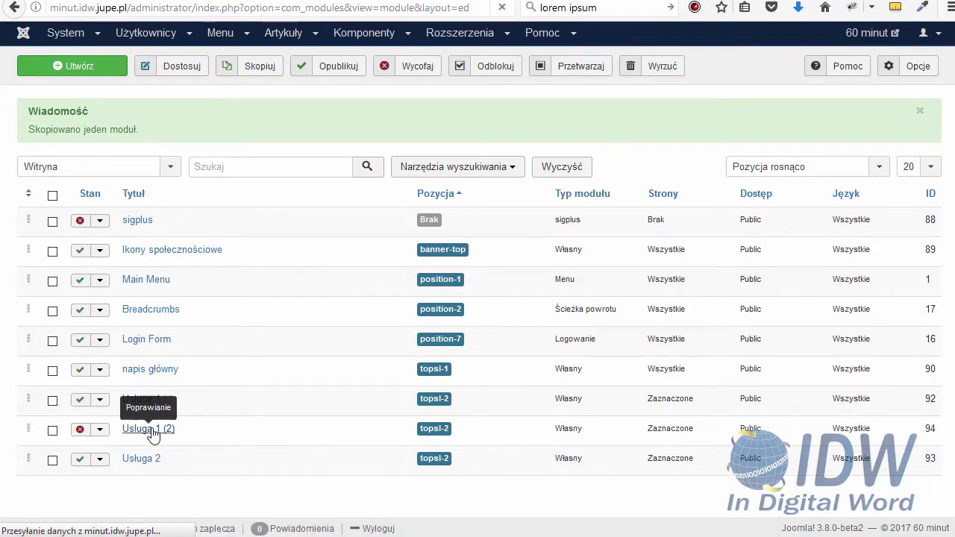
pyautogui.moveTo(131, 154); pyautogui.dragTo(104, 149)
pyautogui.write('3')
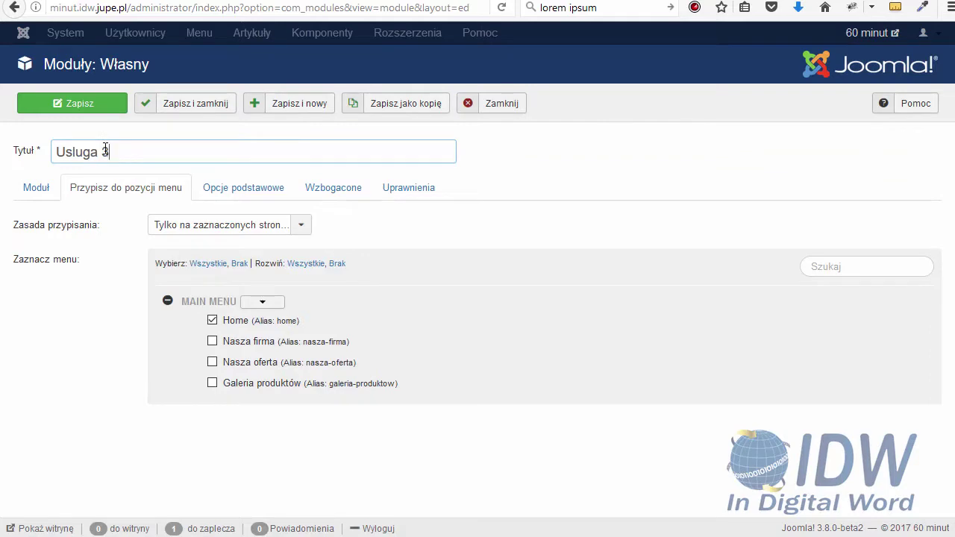
pyautogui.click(41, 188)
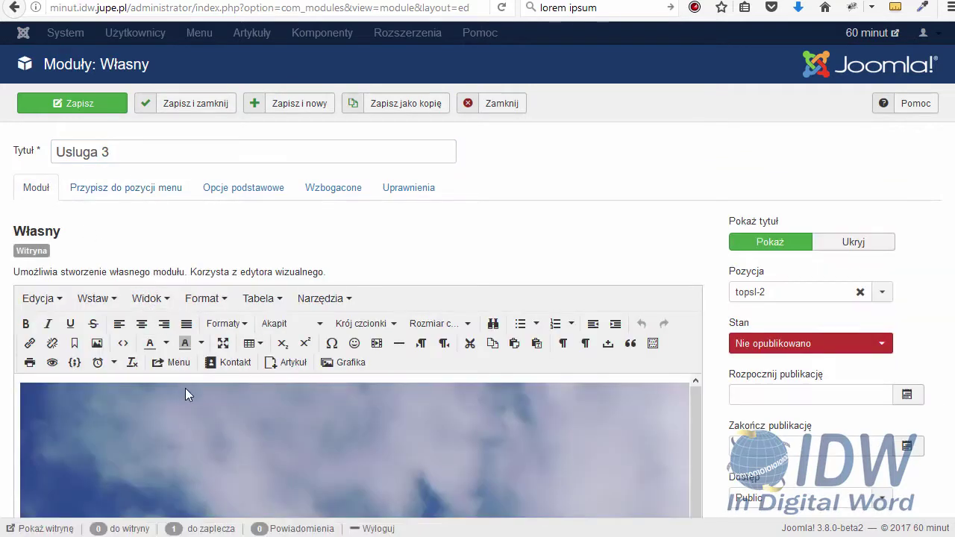
pyautogui.scroll(-8, 210, 372)
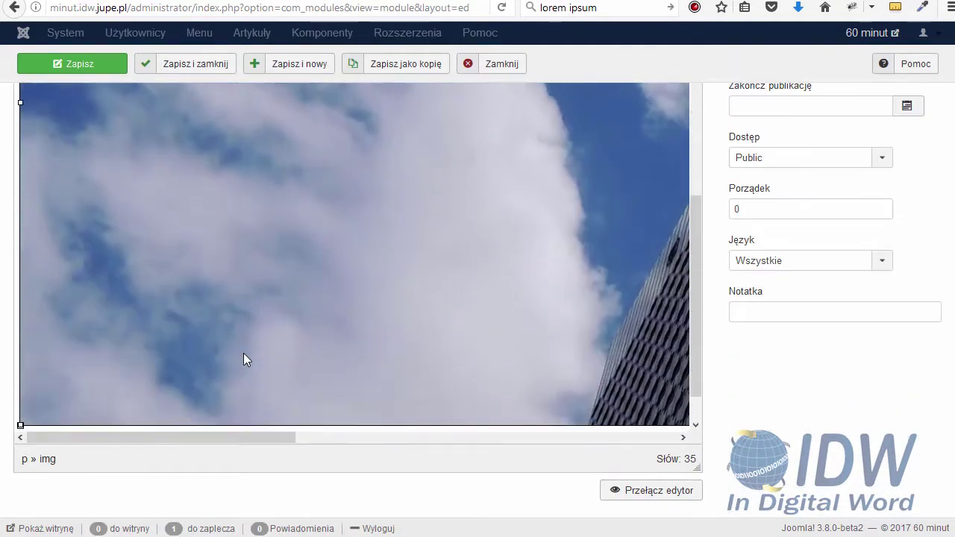
pyautogui.scroll(-1, 182, 379)
pyautogui.scroll(3, 296, 254)
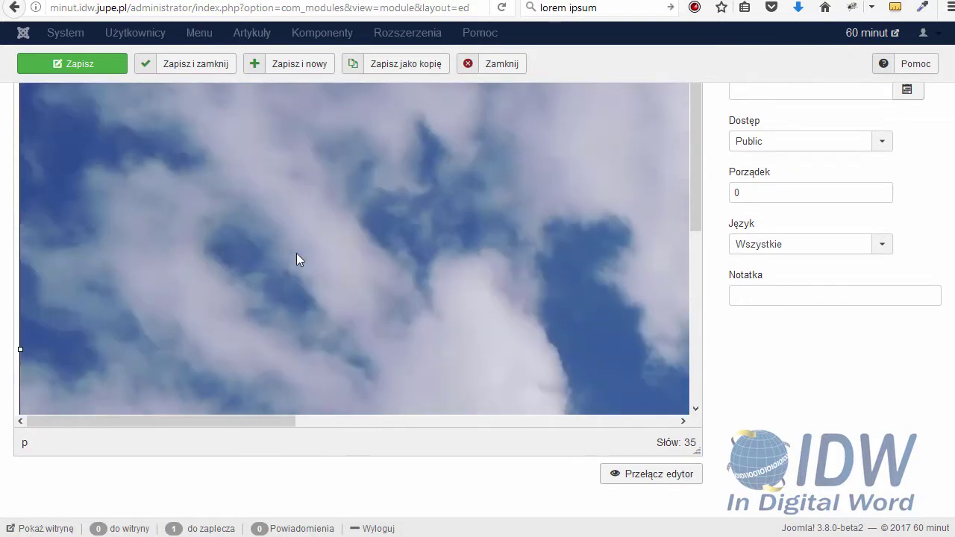
# Save and close Usługa 3, publish it, and switch to the live site tab
pyautogui.click(180, 66)
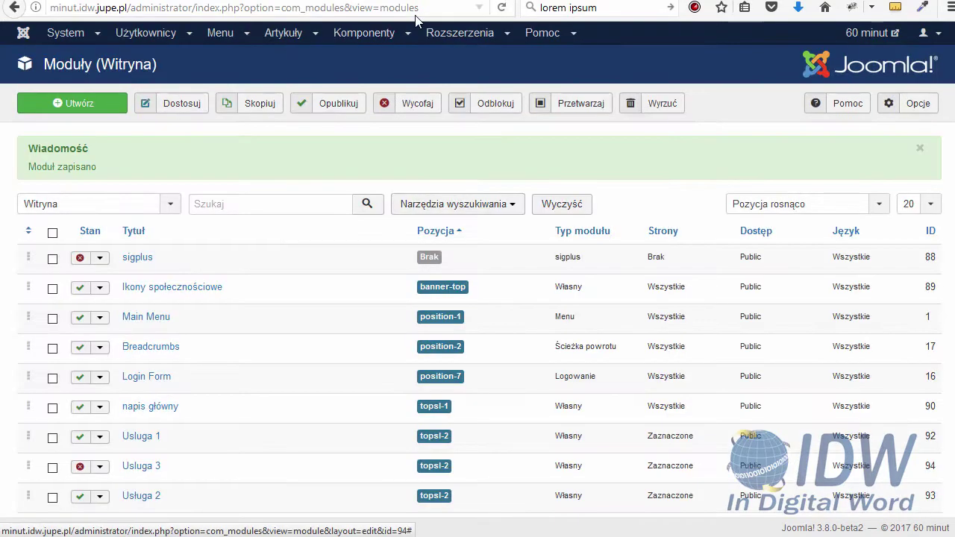
pyautogui.scroll(-1, 288, 373)
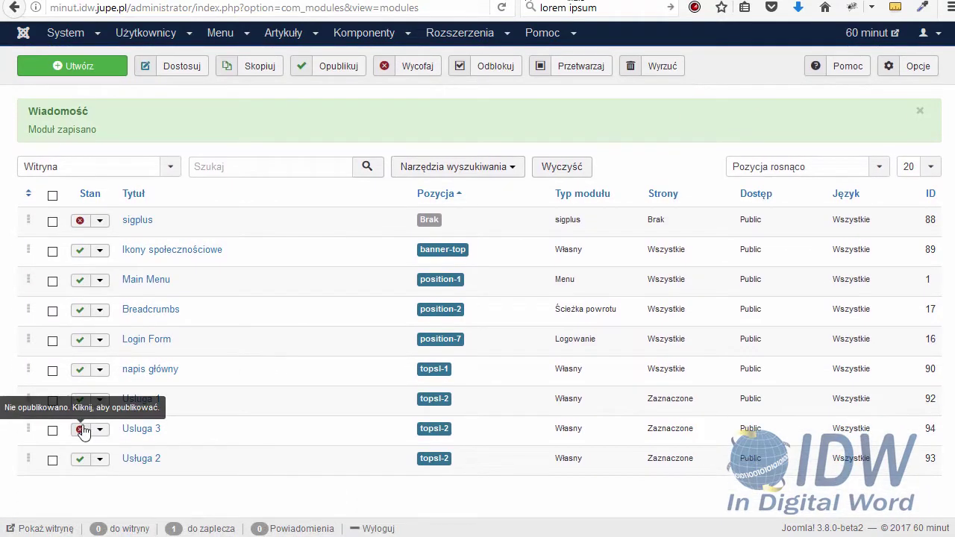
pyautogui.click(81, 430)
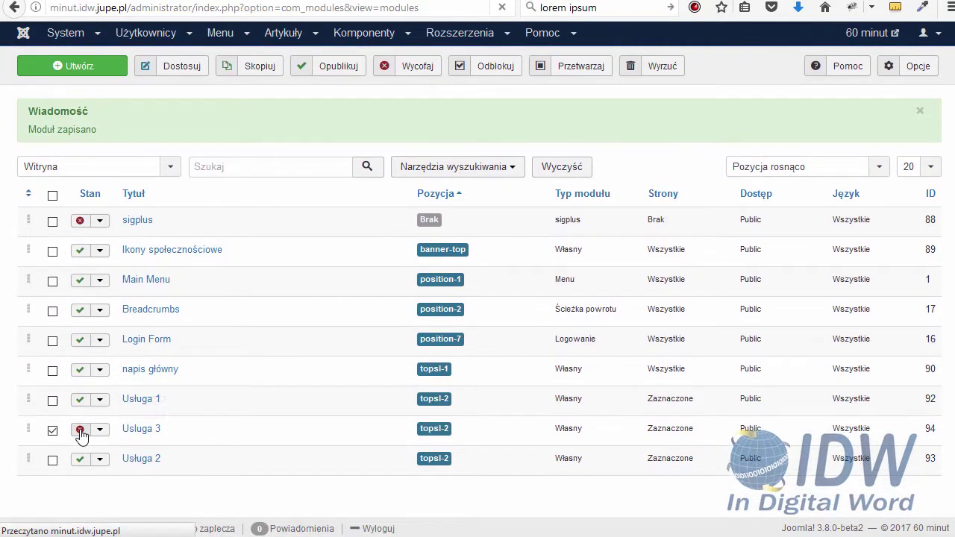
pyautogui.scroll(-1, 81, 438)
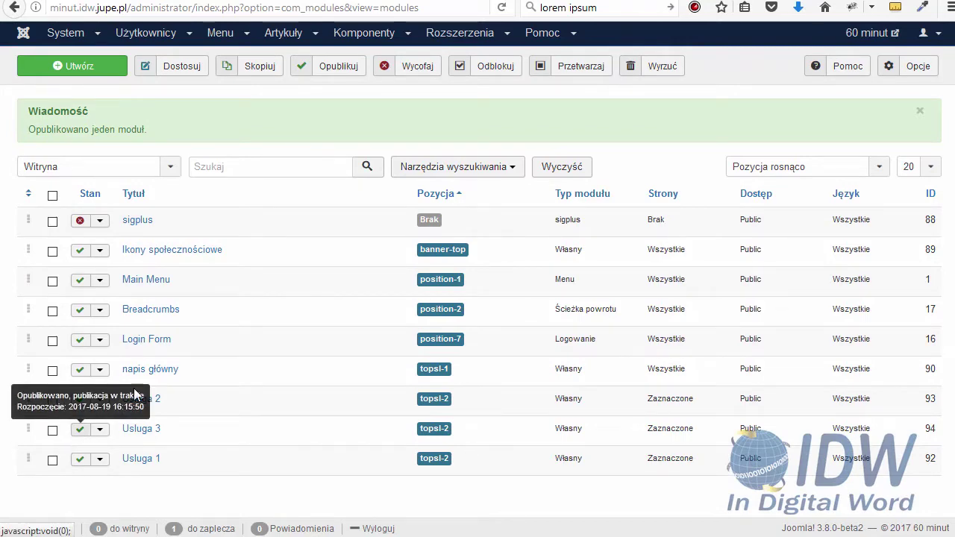
pyautogui.hotkey('ctrl', 'Tab')
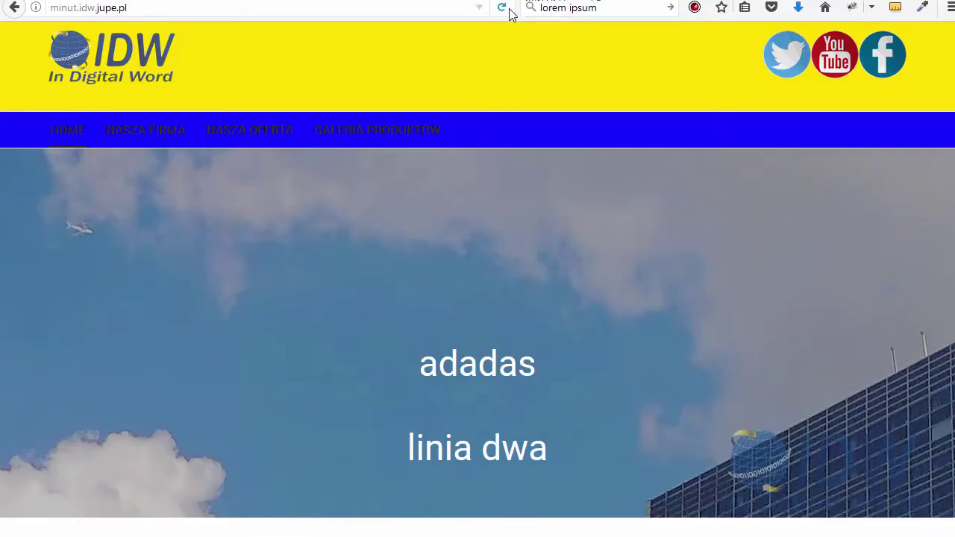
# Reload the live site to see USŁUGA 1–3 side by side
pyautogui.click(506, 12)
pyautogui.scroll(-5, 446, 184)
pyautogui.scroll(-3, 451, 198)
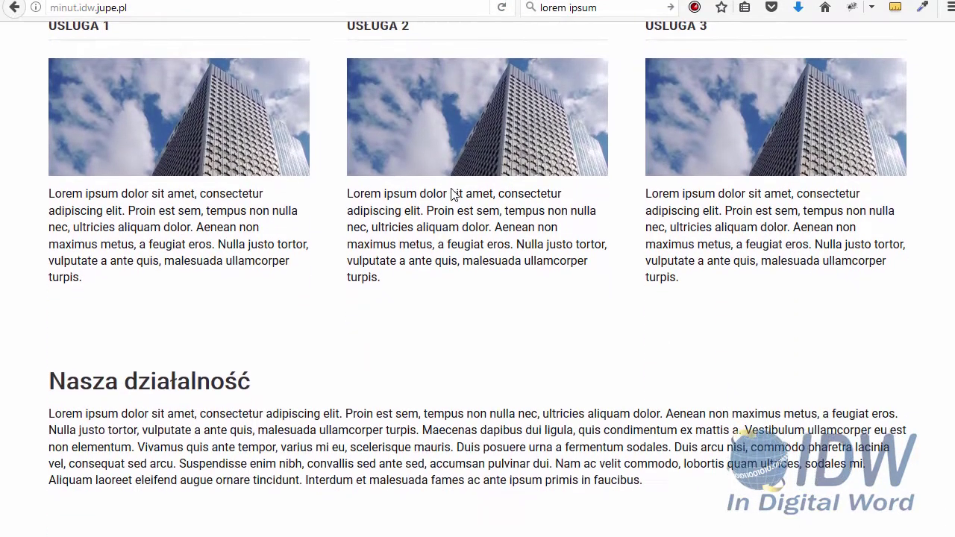
# Switch to the reference site's front page and scroll down to its footer map
pyautogui.hotkey('ctrl', 'shift', 'Tab')
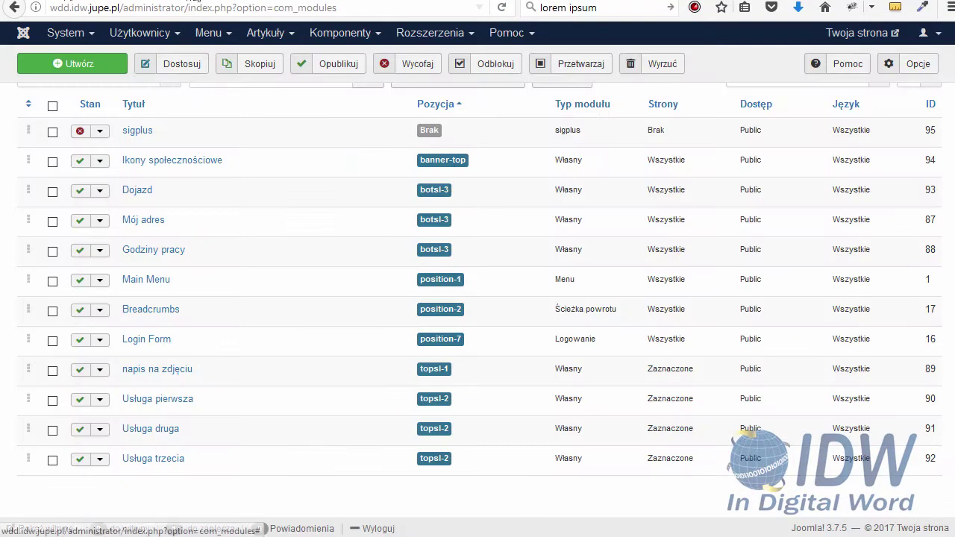
pyautogui.hotkey('ctrl', 'Tab')
pyautogui.scroll(-7, 296, 179)
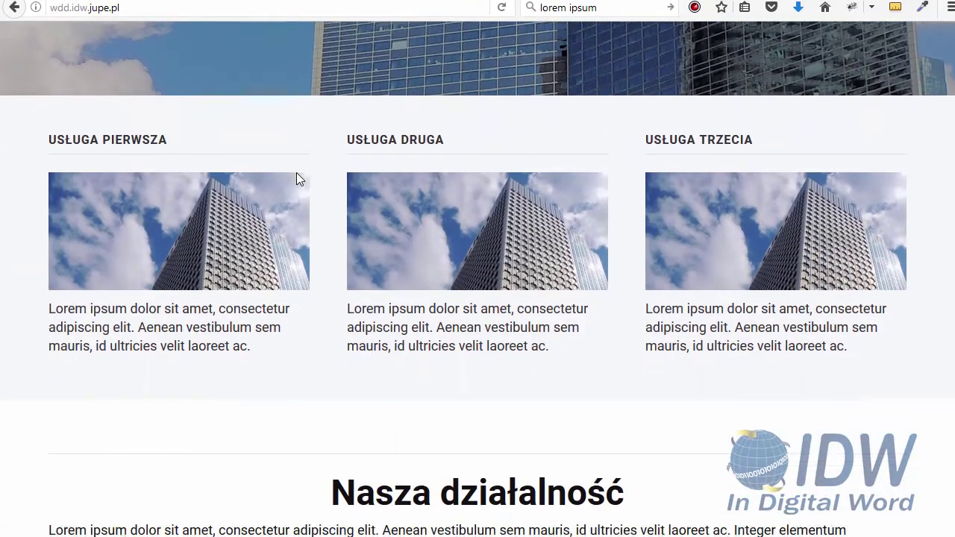
pyautogui.scroll(-3, 297, 179)
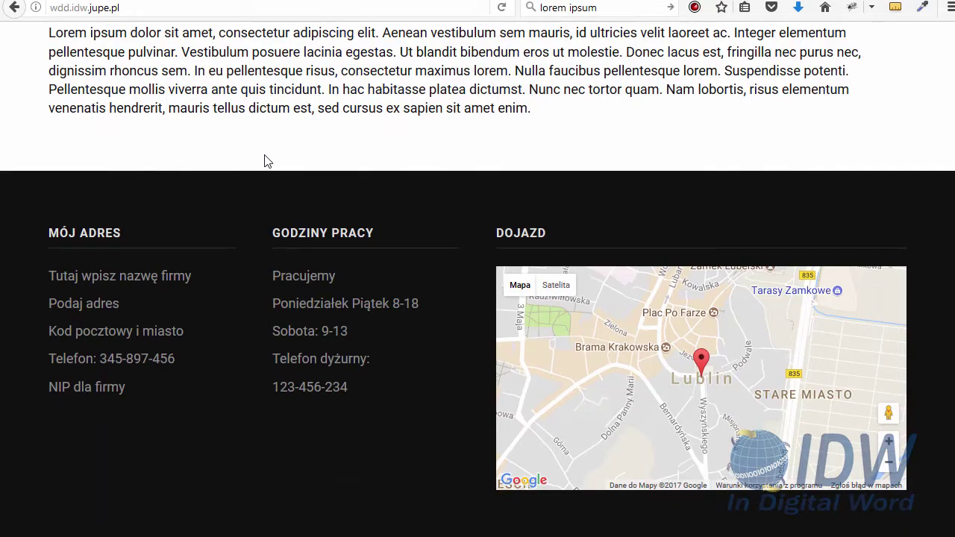
# Scroll through the reference footer with its address, hours and Lublin map
pyautogui.scroll(3, 262, 160)
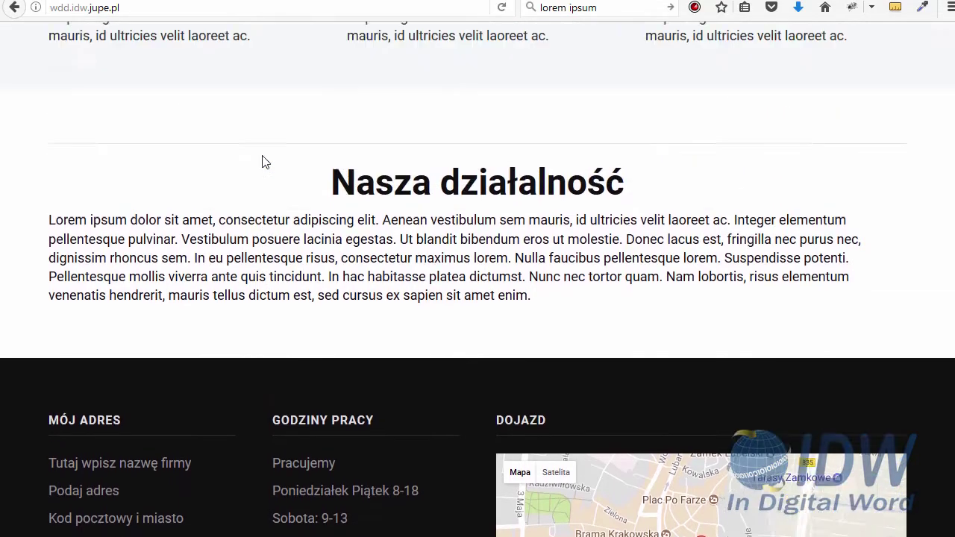
pyautogui.scroll(-3, 261, 184)
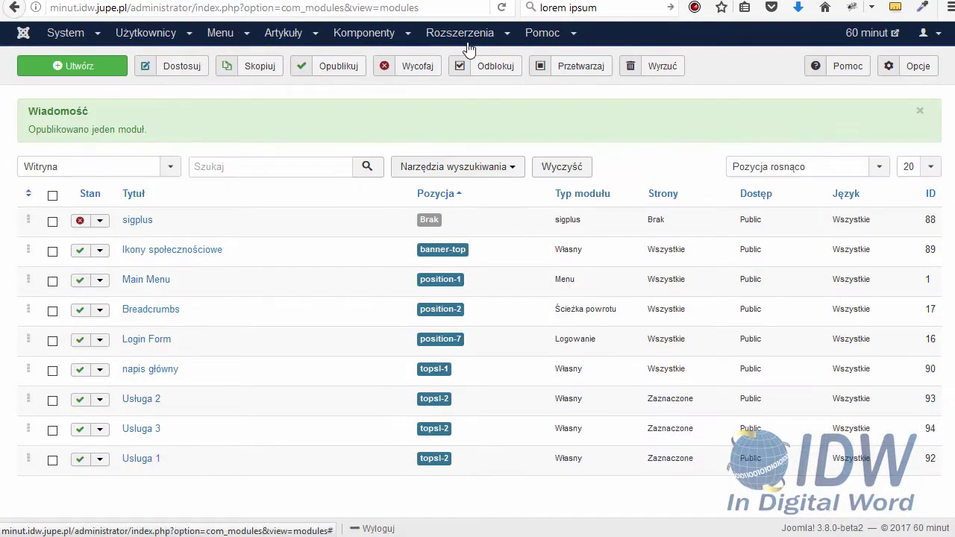
# Open the ja_simpli - domyślny style from Extensions > Templates > Styles
pyautogui.click(461, 34)
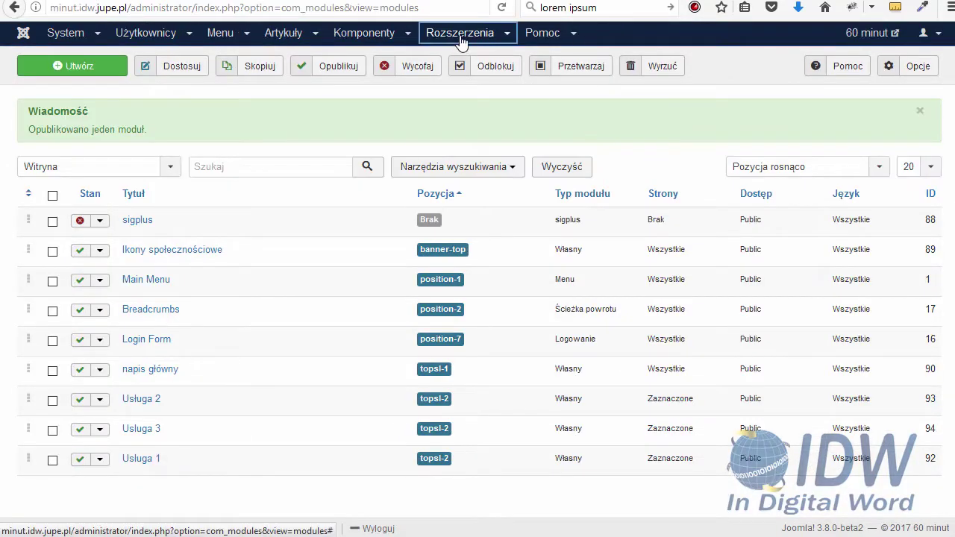
pyautogui.moveTo(481, 125)
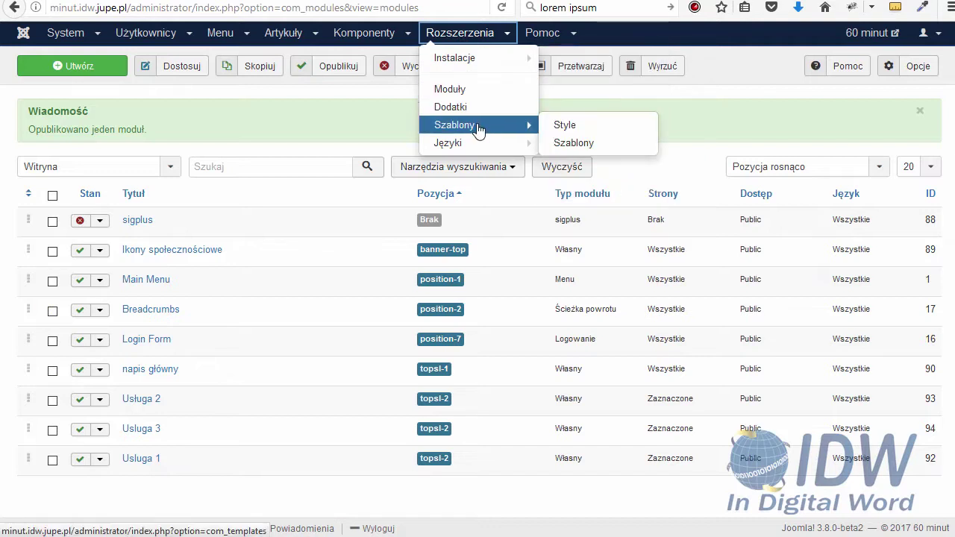
pyautogui.click(561, 126)
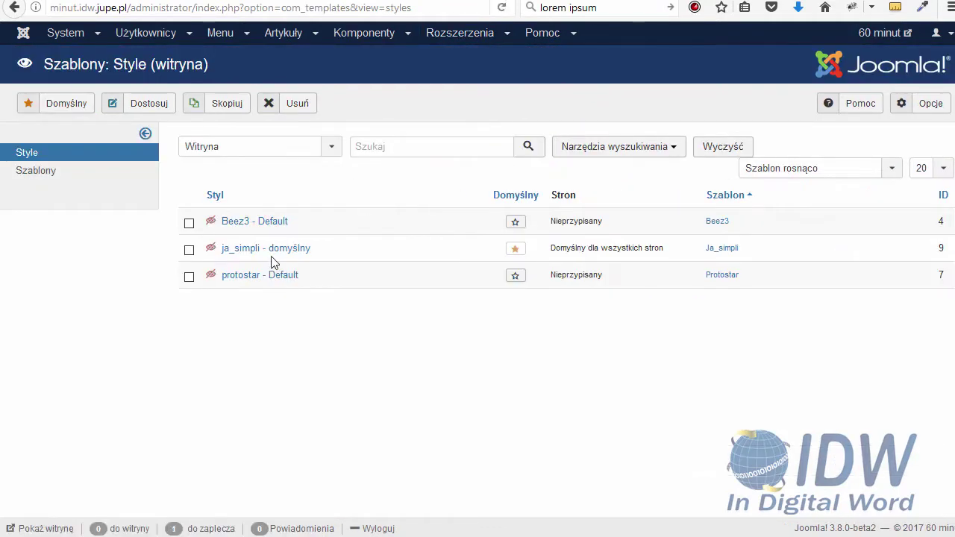
pyautogui.click(274, 256)
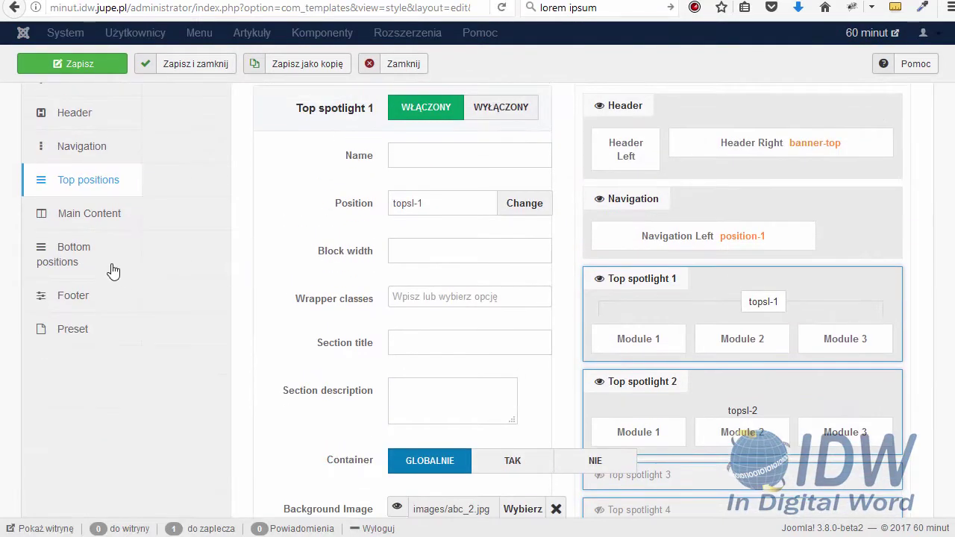
# Under Bottom positions, switch Bottom spotlight 1 to WŁĄCZONY
pyautogui.click(85, 257)
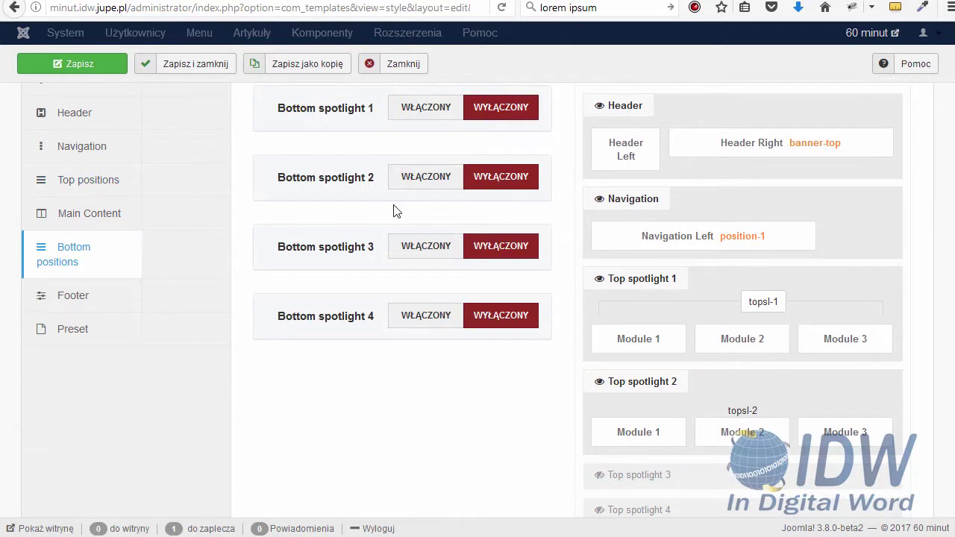
pyautogui.scroll(2, 394, 210)
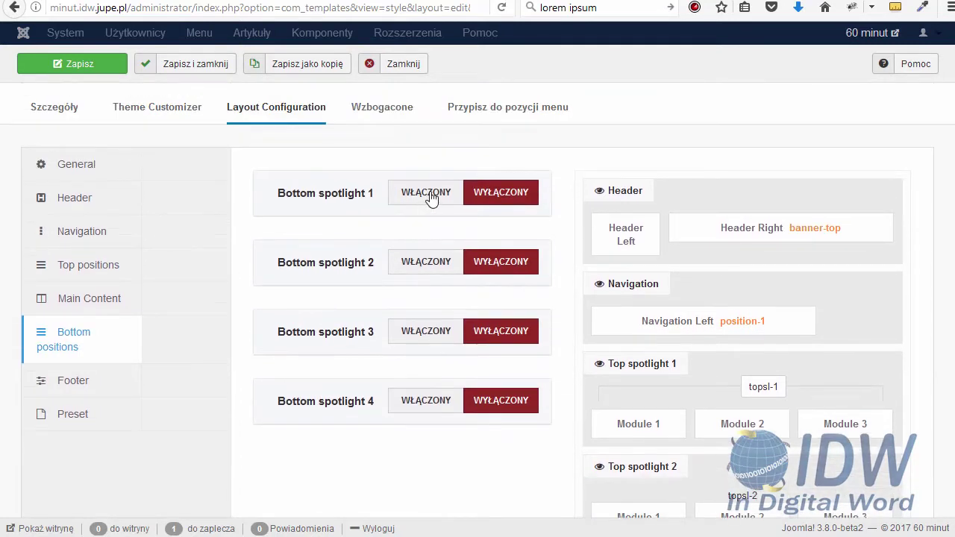
pyautogui.click(430, 196)
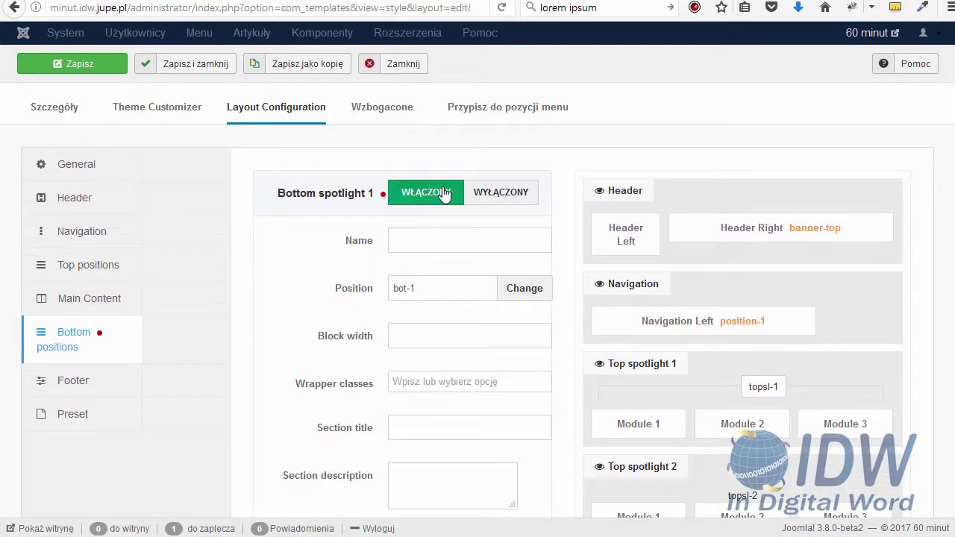
pyautogui.scroll(-4, 446, 192)
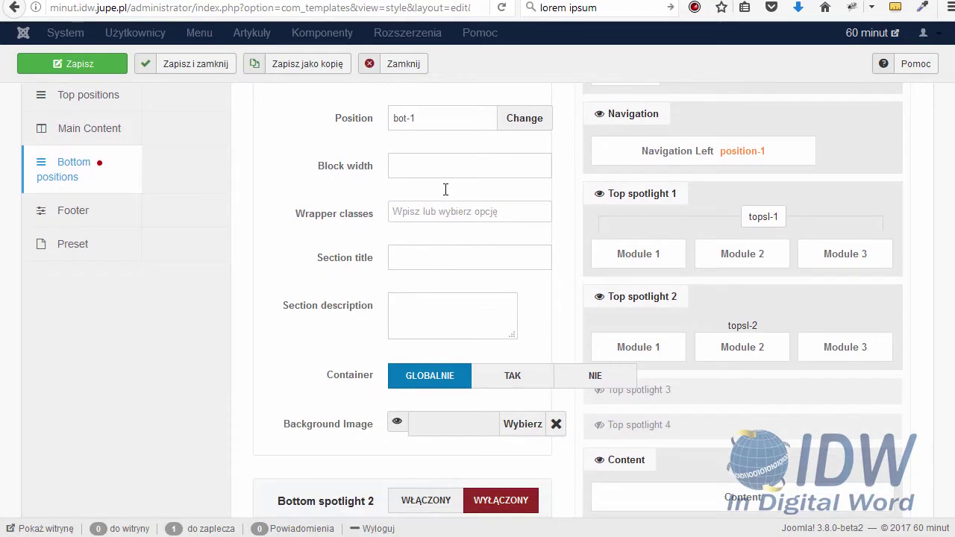
pyautogui.scroll(-2, 445, 195)
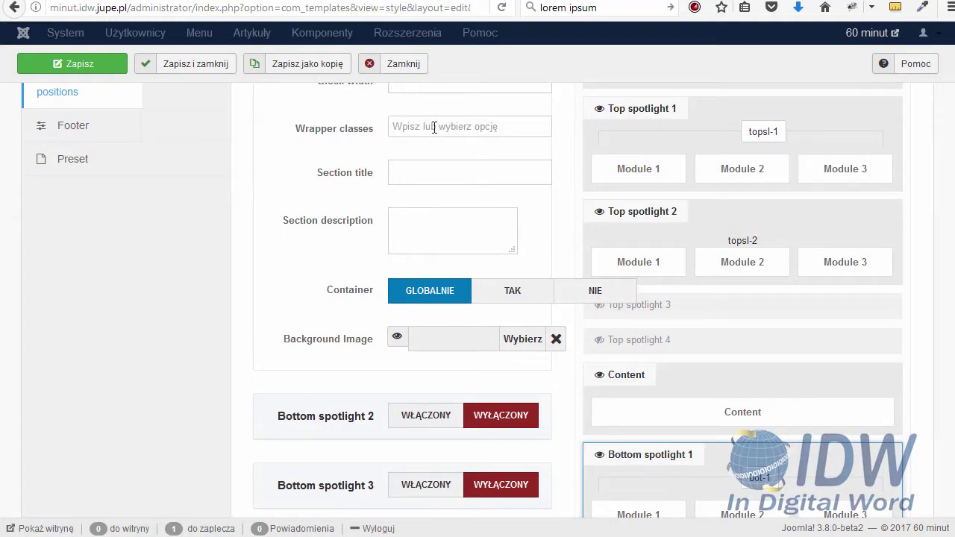
# Give Bottom spotlight 1 the Dark Background wrapper class
pyautogui.moveTo(350, 139)
pyautogui.click(463, 124)
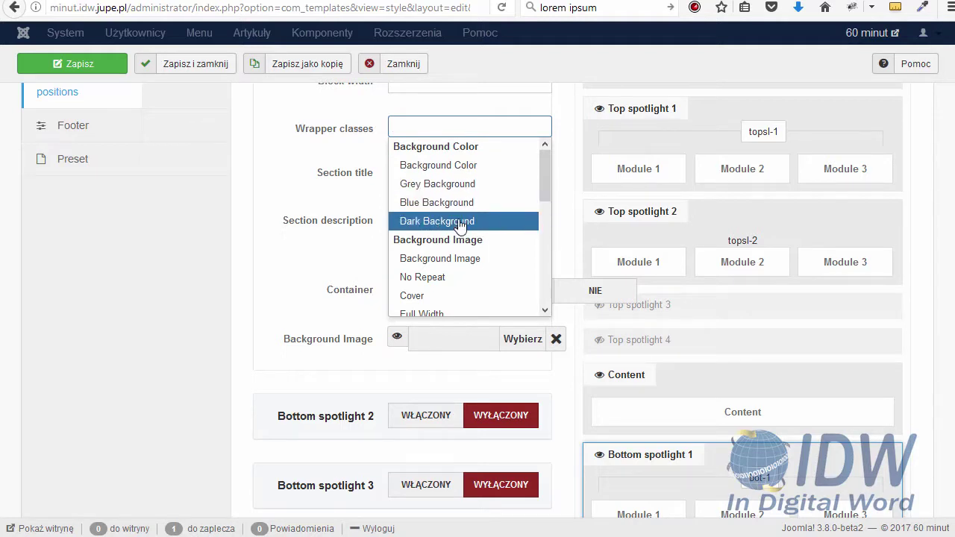
pyautogui.click(436, 221)
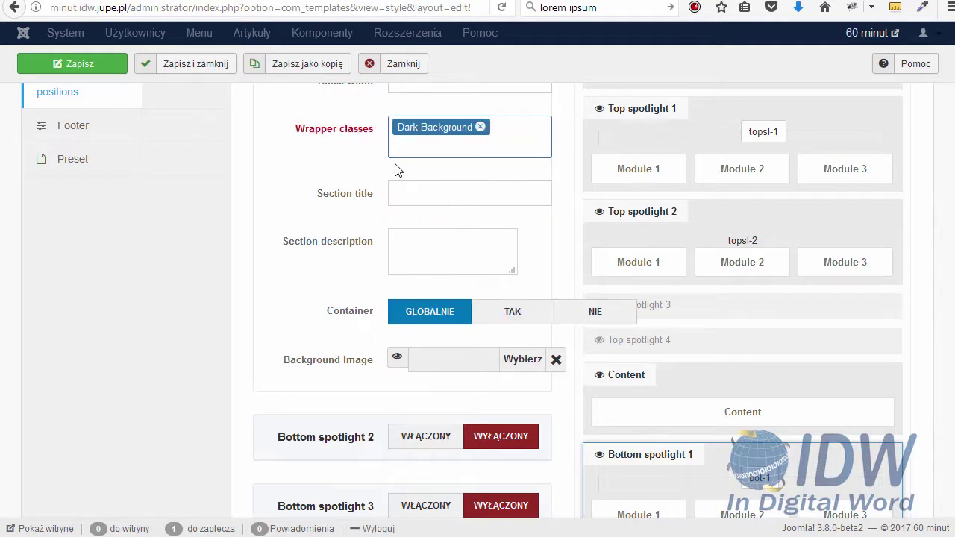
pyautogui.scroll(2, 398, 170)
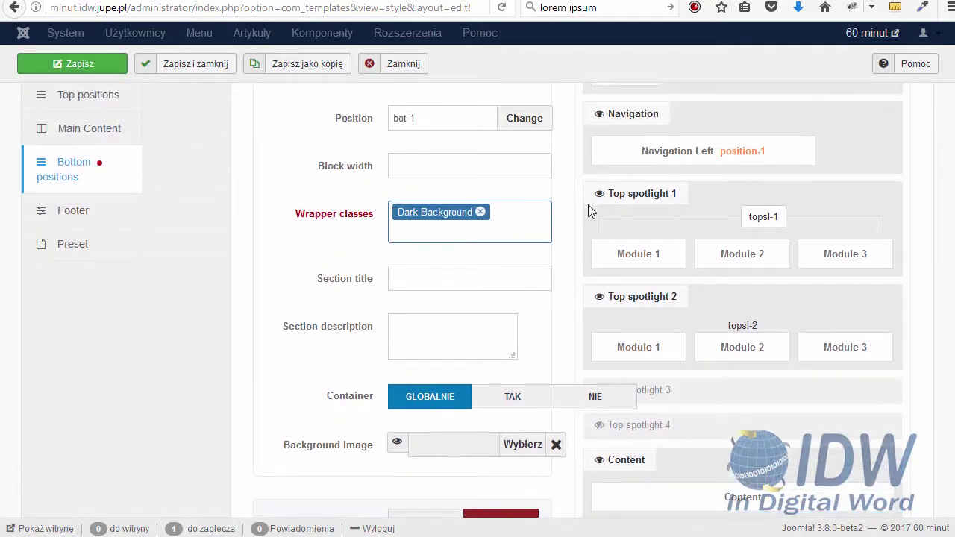
pyautogui.scroll(-4, 603, 201)
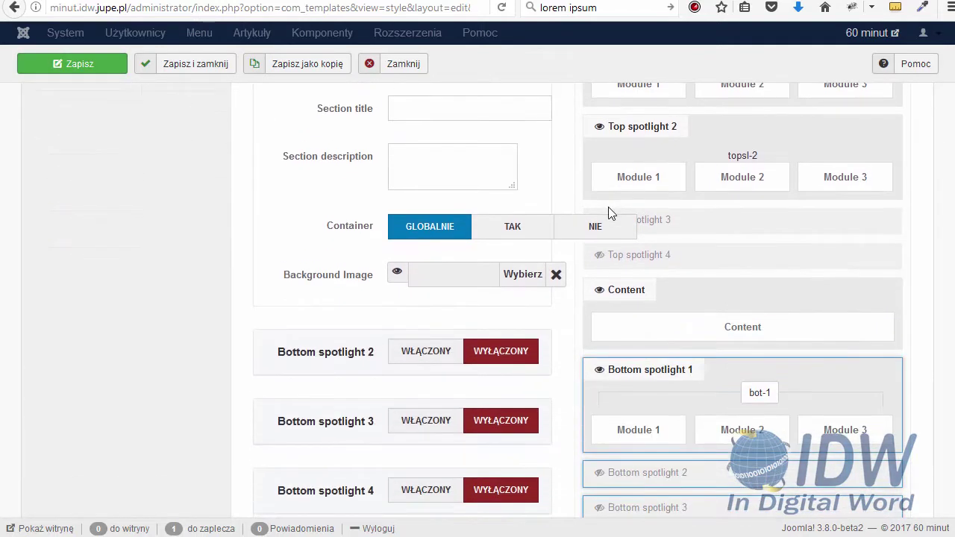
pyautogui.scroll(4, 604, 218)
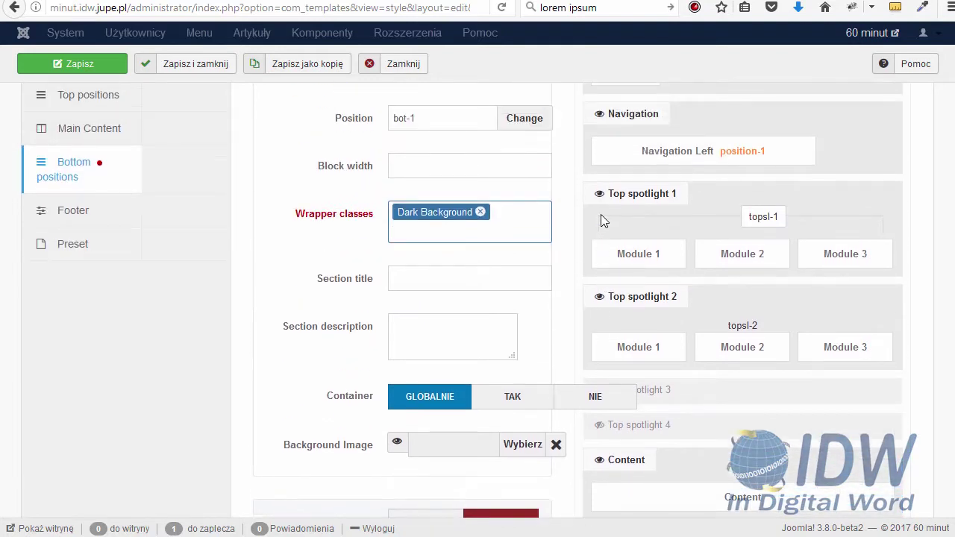
pyautogui.scroll(2, 603, 217)
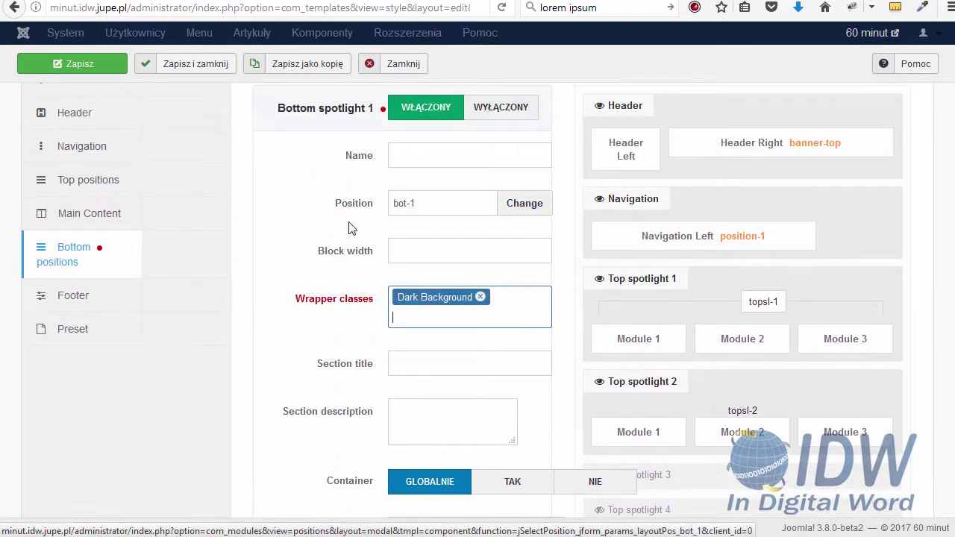
pyautogui.click(514, 205)
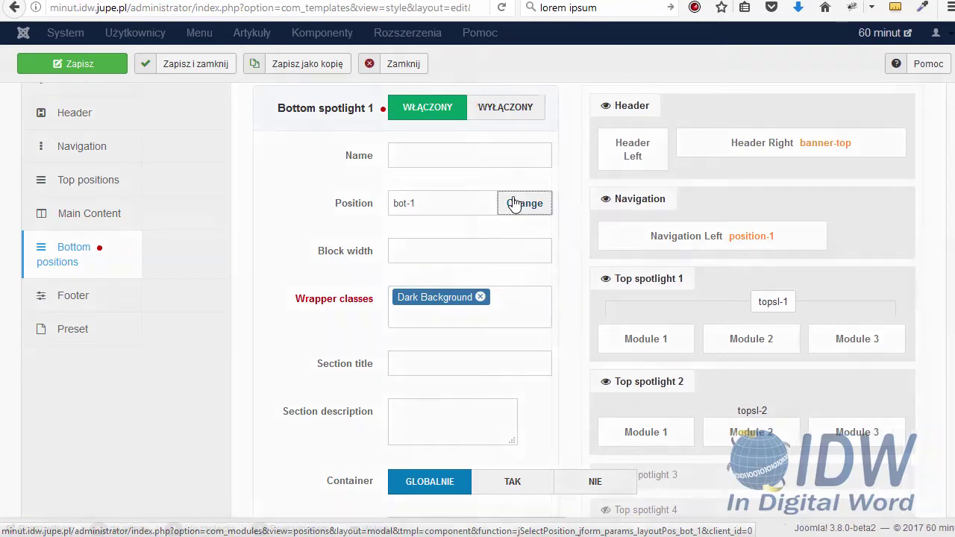
# Choose botsl-1 instead of bot-1 as the position for the Bottom spotlight 1 row
pyautogui.scroll(-1, 301, 277)
pyautogui.scroll(-3, 302, 278)
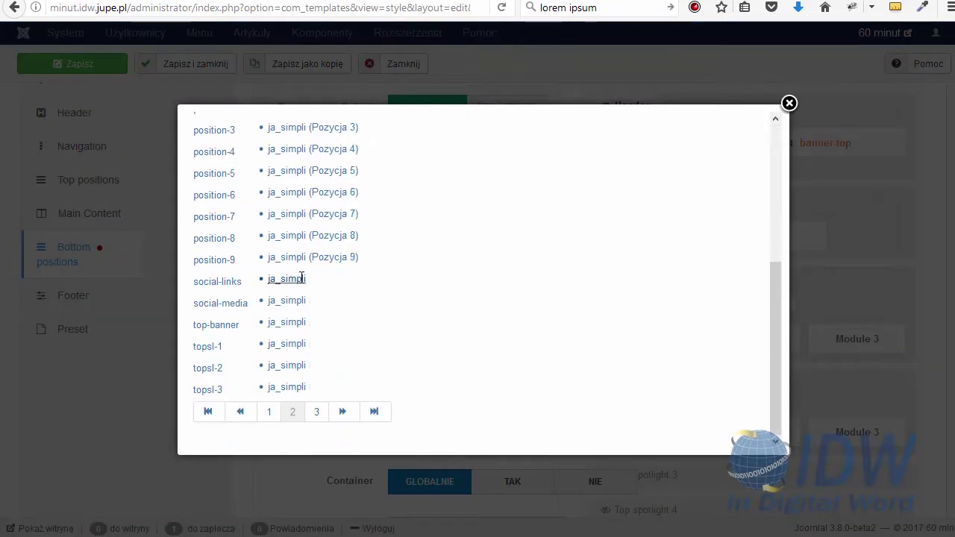
pyautogui.click(276, 413)
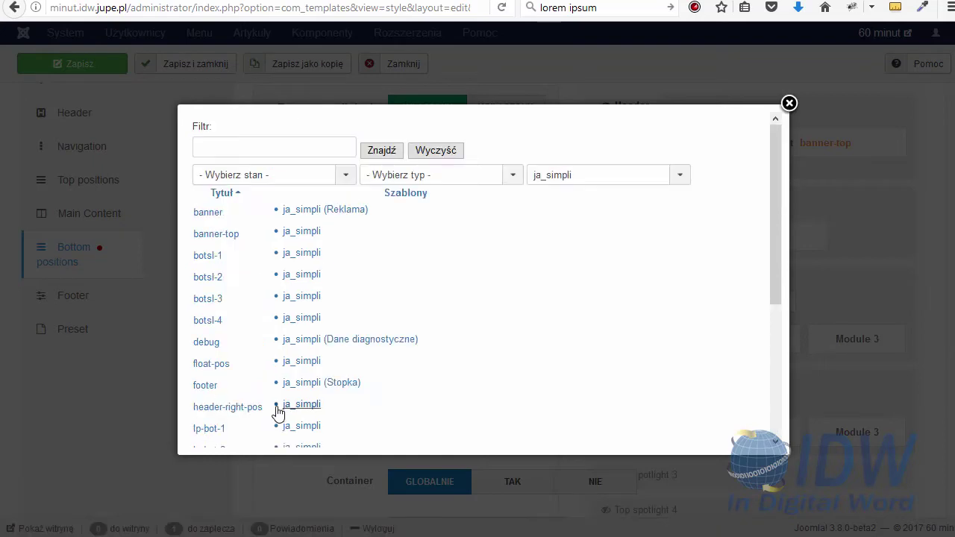
pyautogui.scroll(-1, 327, 274)
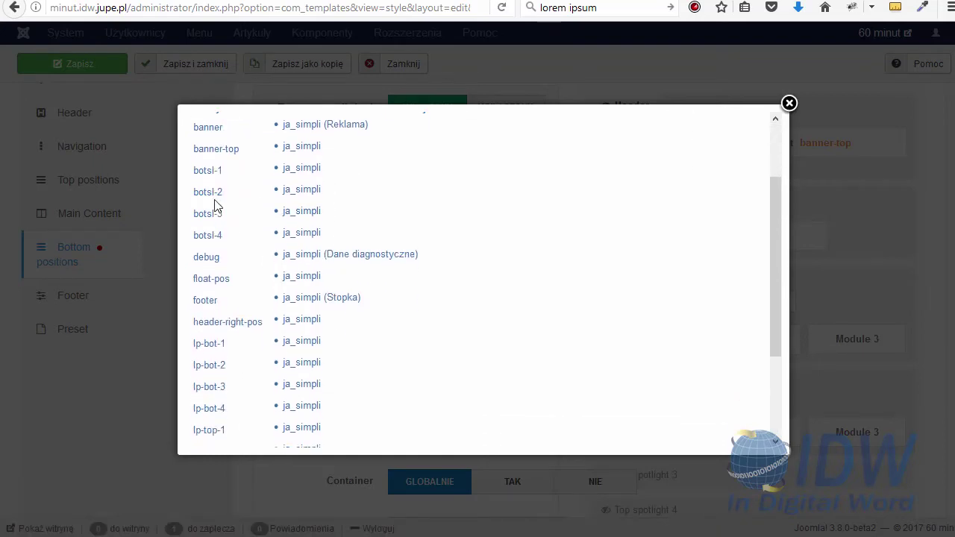
pyautogui.click(196, 171)
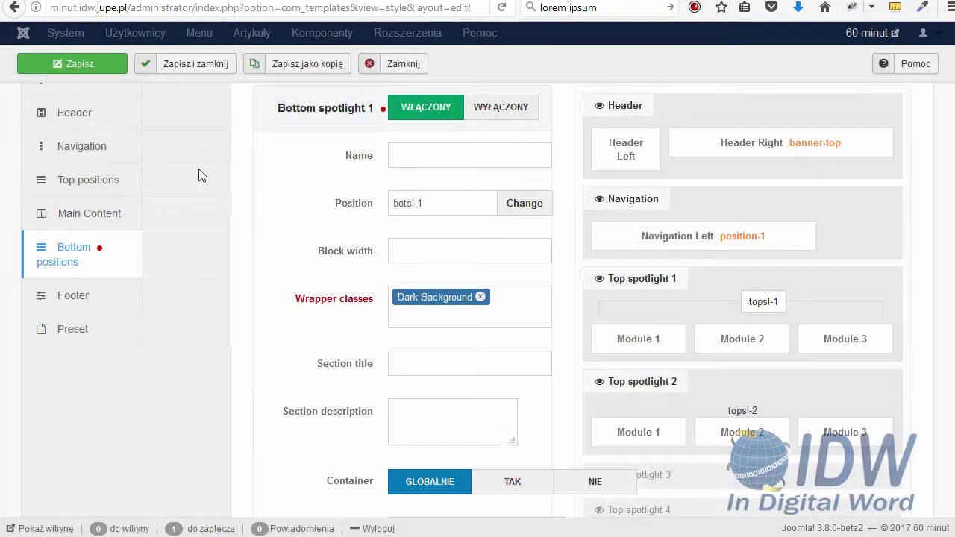
# Set Bottom spotlight 1's block width to 3-3-6 and save the ja_simpli - domyślny template style
pyautogui.scroll(-3, 592, 224)
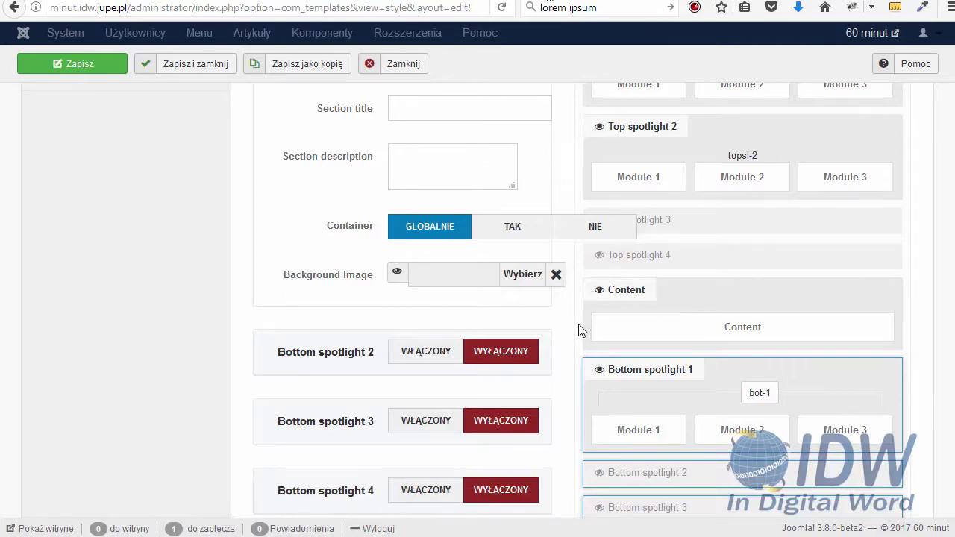
pyautogui.scroll(3, 581, 330)
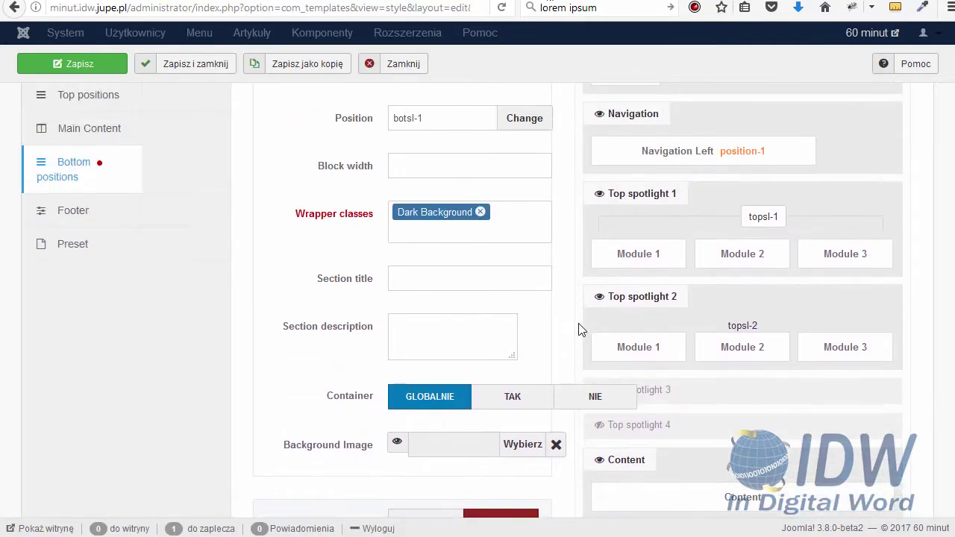
pyautogui.scroll(2, 581, 330)
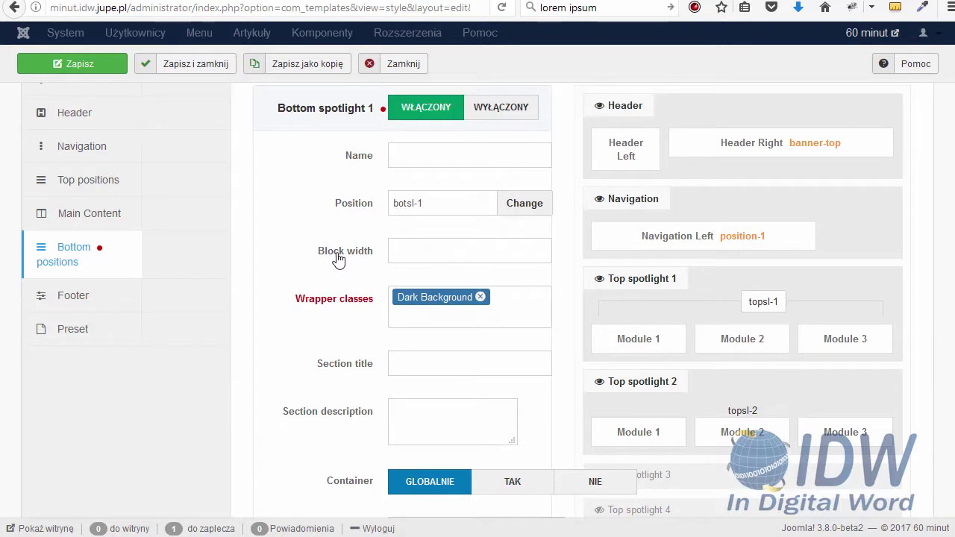
pyautogui.moveTo(342, 259)
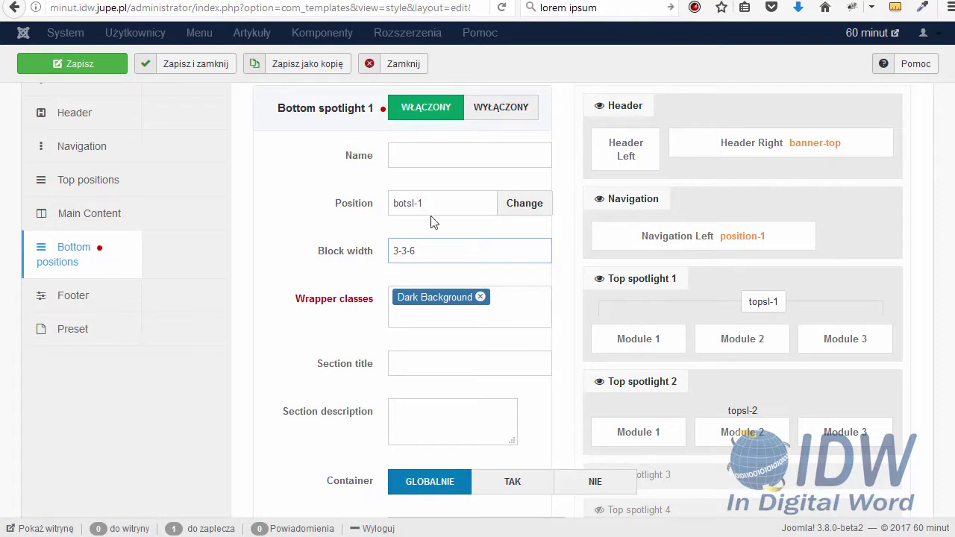
pyautogui.click(93, 68)
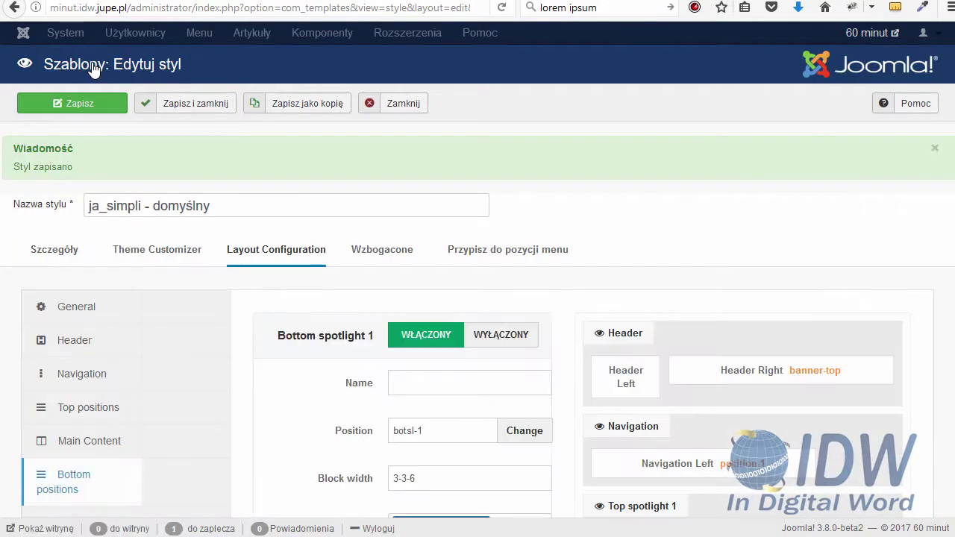
# Save and close the template style, then go to the site Modules list
pyautogui.click(221, 106)
pyautogui.click(442, 34)
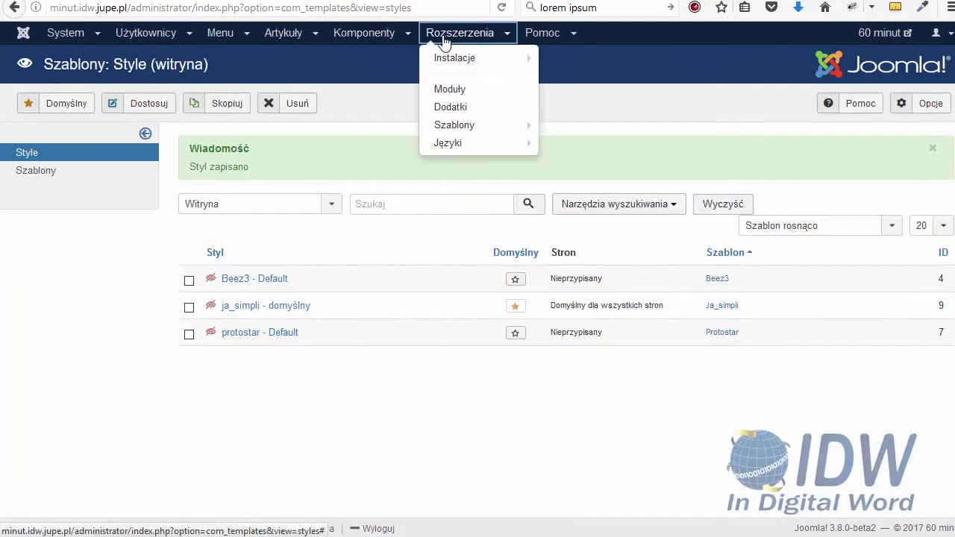
pyautogui.click(454, 88)
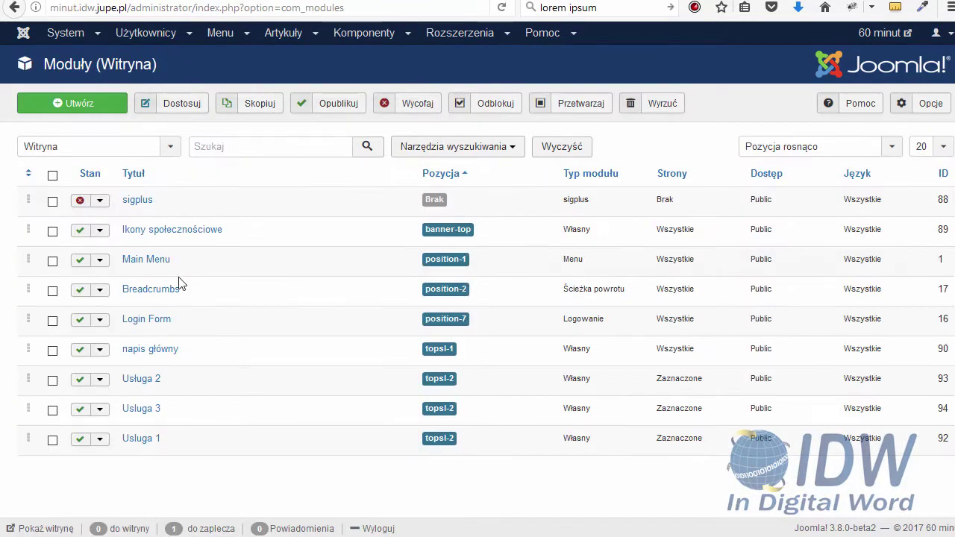
# Start a new module of the Własny (custom) type
pyautogui.click(95, 111)
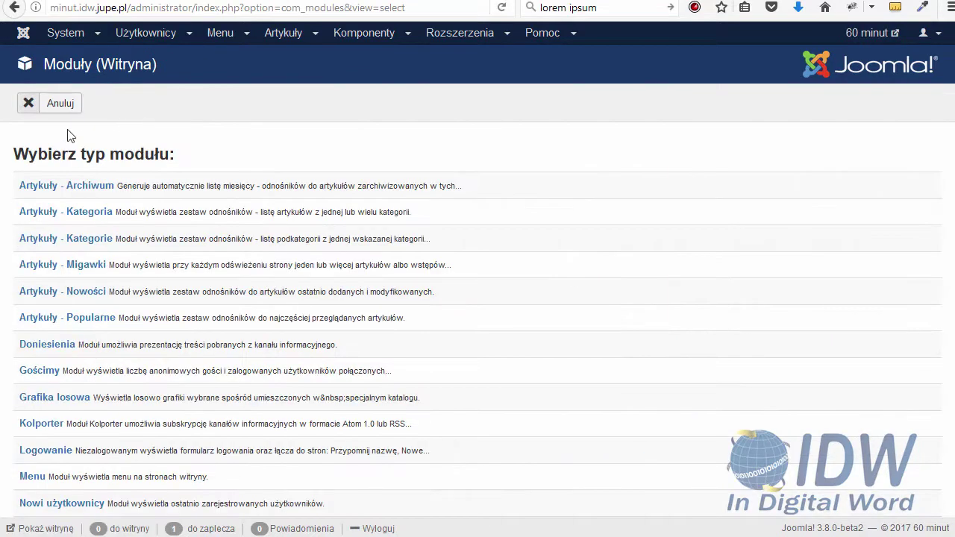
pyautogui.scroll(-5, 68, 366)
pyautogui.scroll(-1, 55, 403)
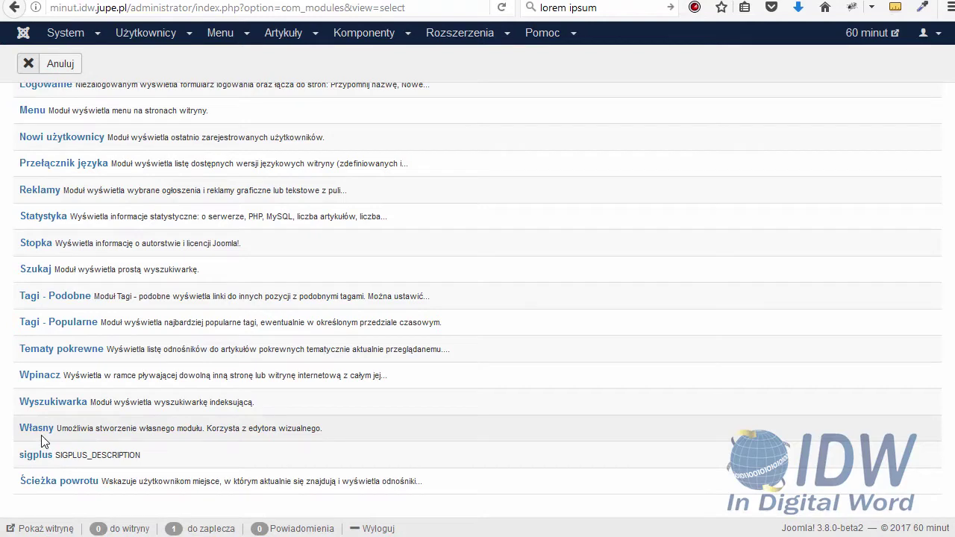
pyautogui.click(37, 430)
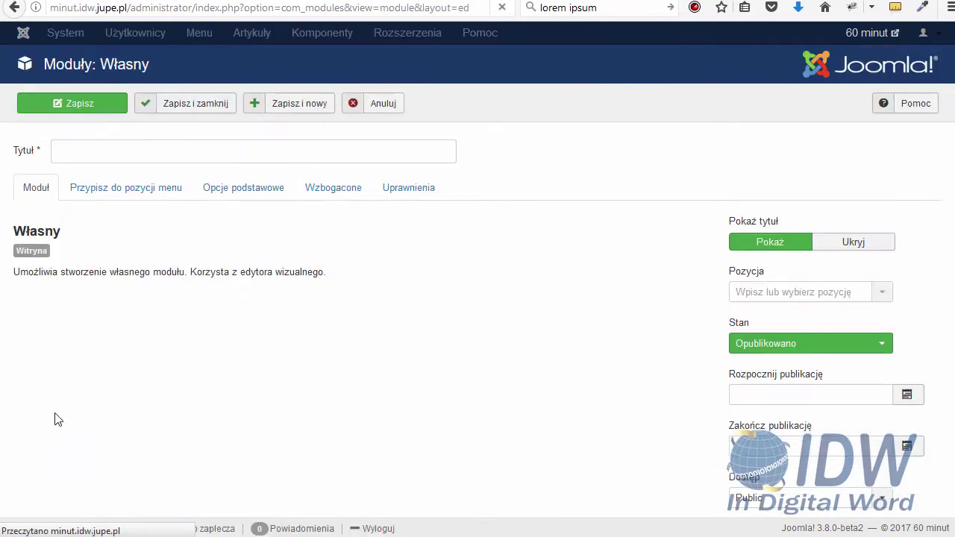
# Title the new custom module 'Godziny pracy'
pyautogui.click(90, 151)
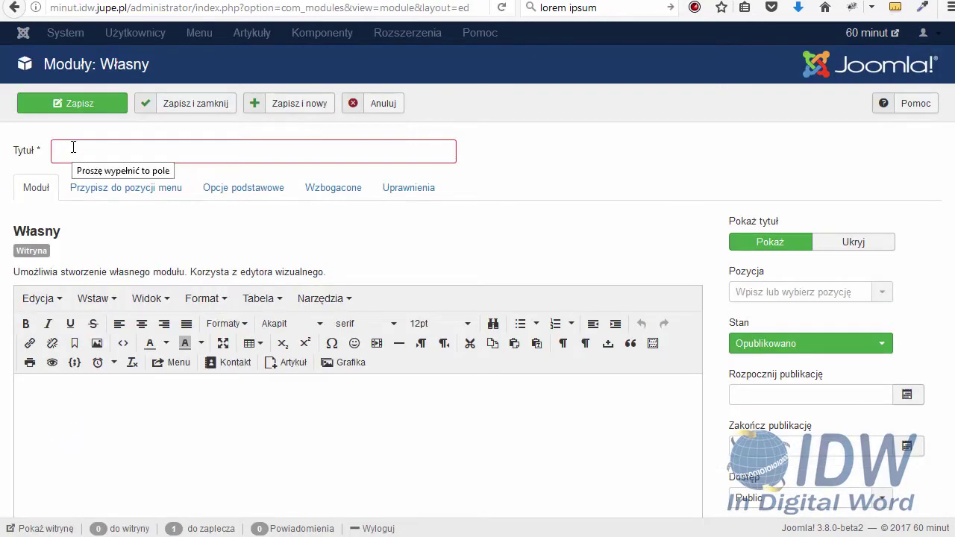
pyautogui.write('Godziny')
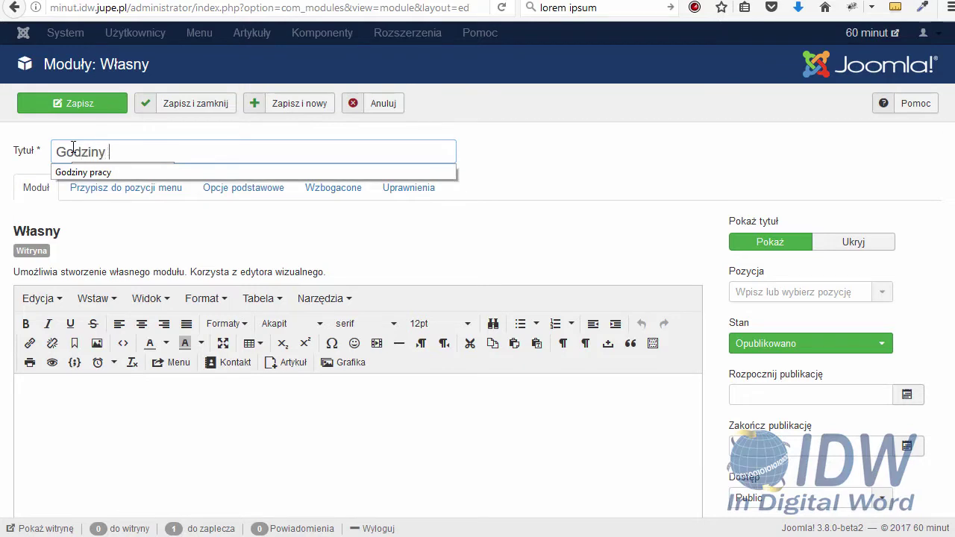
pyautogui.write(' pracy')
pyautogui.click(89, 173)
# Copy the five MÓJ ADRES address lines from the site footer into the module content
pyautogui.click(60, 388)
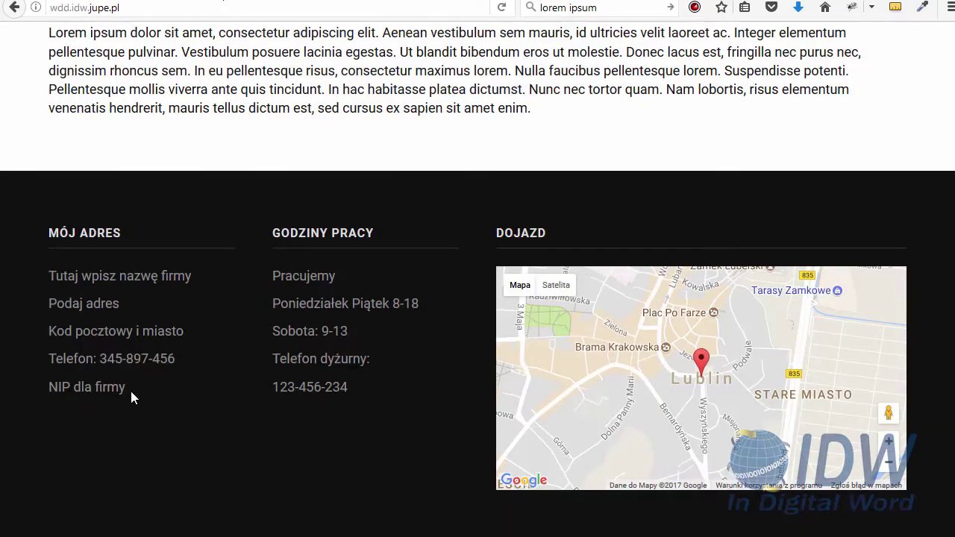
pyautogui.moveTo(129, 388); pyautogui.dragTo(105, 330)
pyautogui.click(47, 406)
pyautogui.click(129, 390)
pyautogui.moveTo(127, 390); pyautogui.dragTo(49, 276)
pyautogui.hotkey('ctrl', 'c')
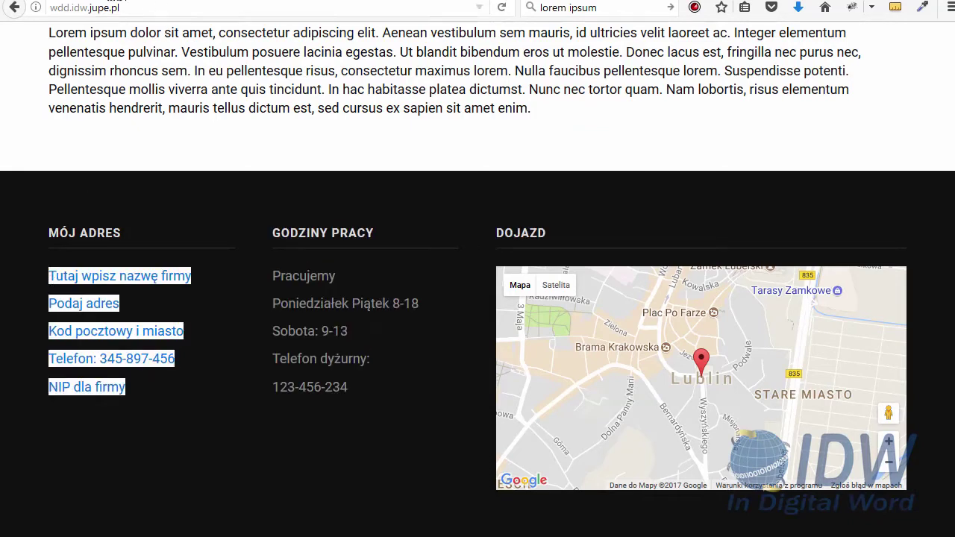
pyautogui.hotkey('ctrl', 'Tab')
pyautogui.hotkey('ctrl', 'Tab')
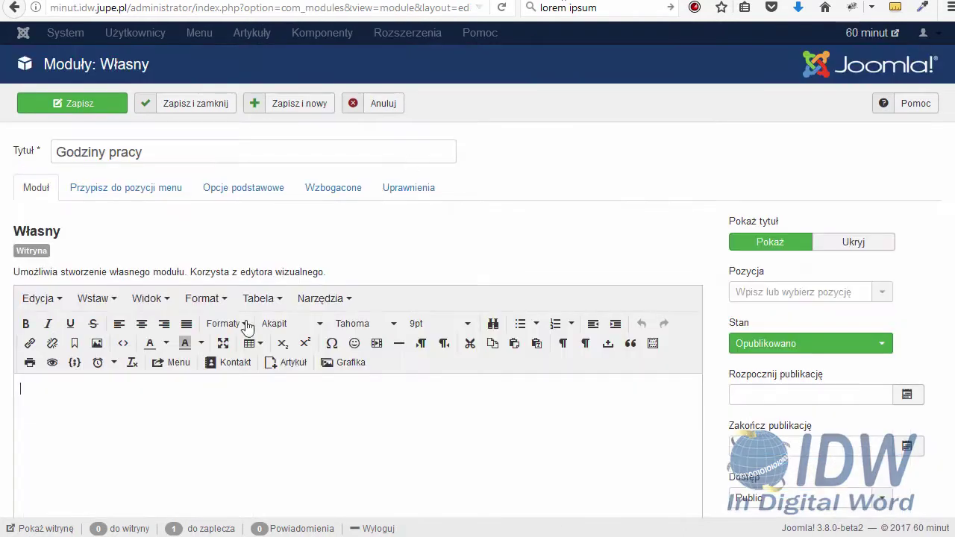
pyautogui.hotkey('ctrl', 'v')
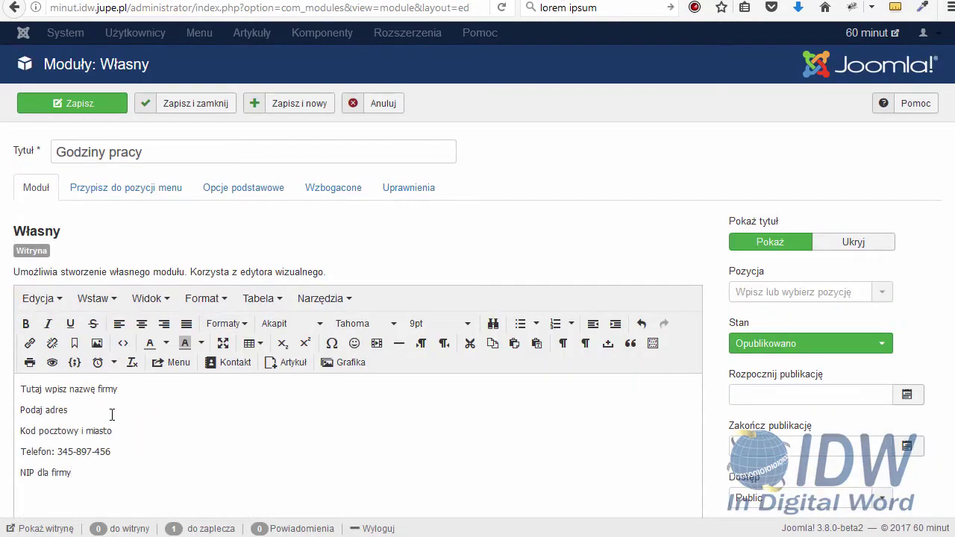
# Place the module in position Botsl 1 [botsl-1]
pyautogui.click(817, 296)
pyautogui.write('b')
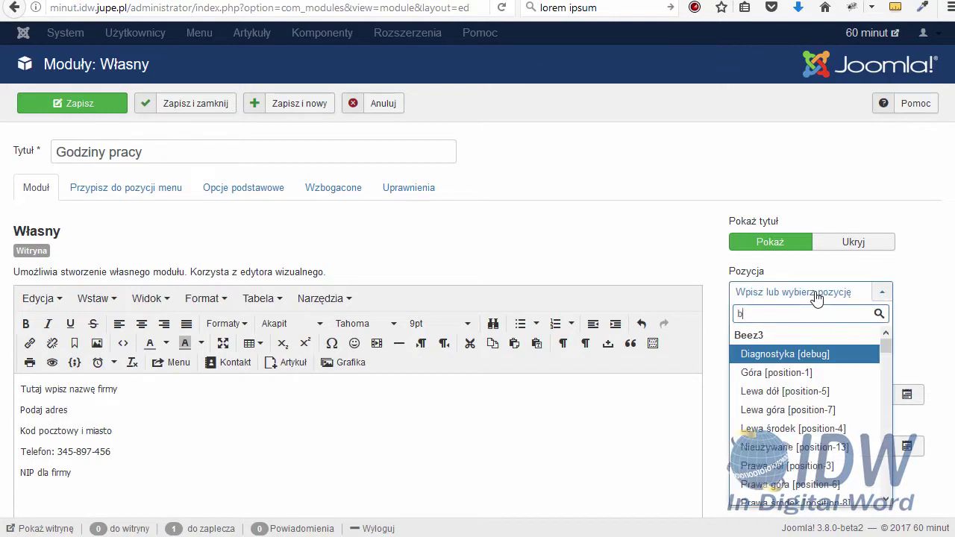
pyautogui.write('pt')
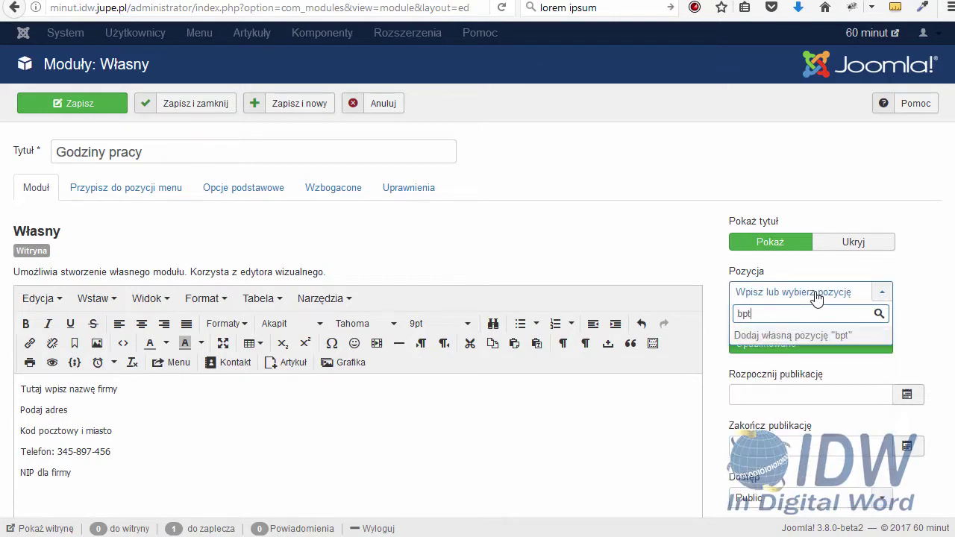
pyautogui.press('BackSpace')
pyautogui.press('BackSpace')
pyautogui.write('o')
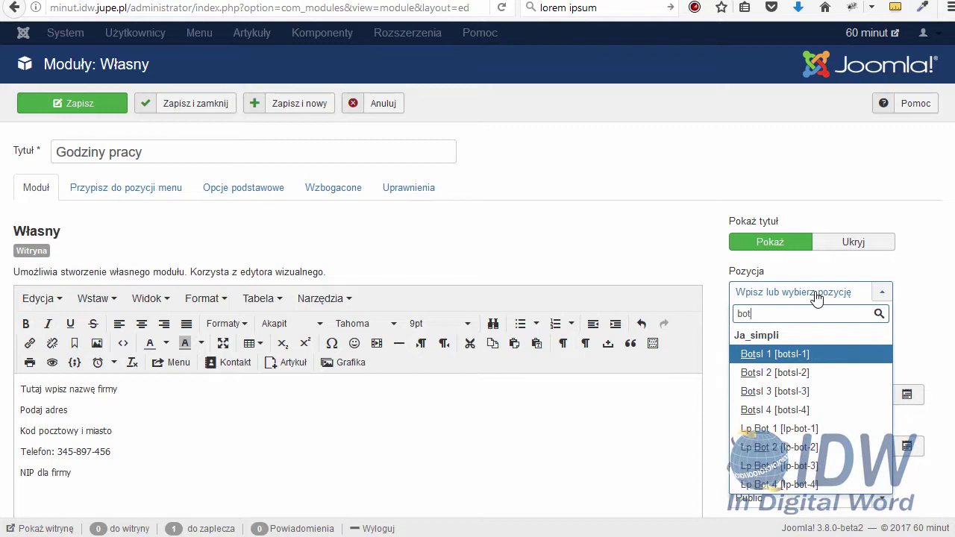
pyautogui.click(786, 355)
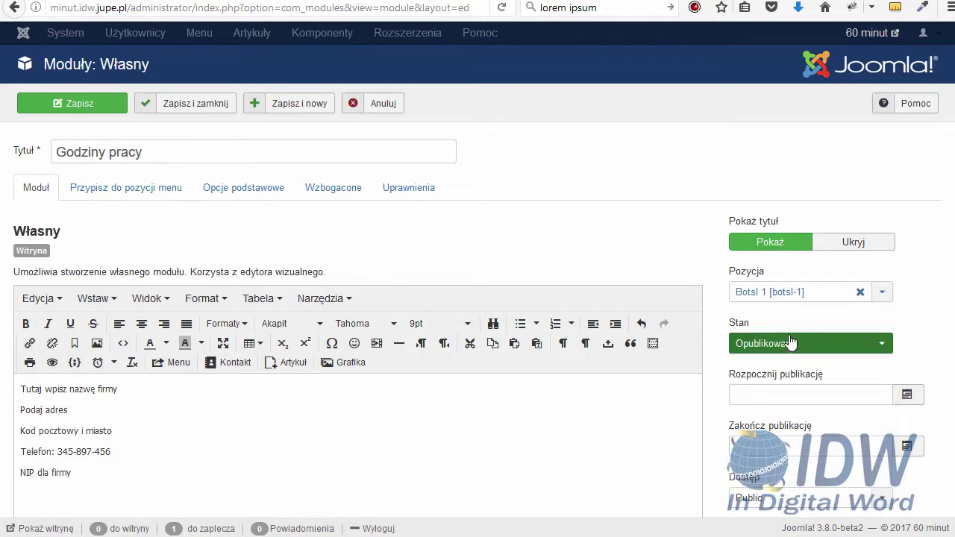
# Keep the module assigned to all pages and save it
pyautogui.click(144, 189)
pyautogui.click(185, 227)
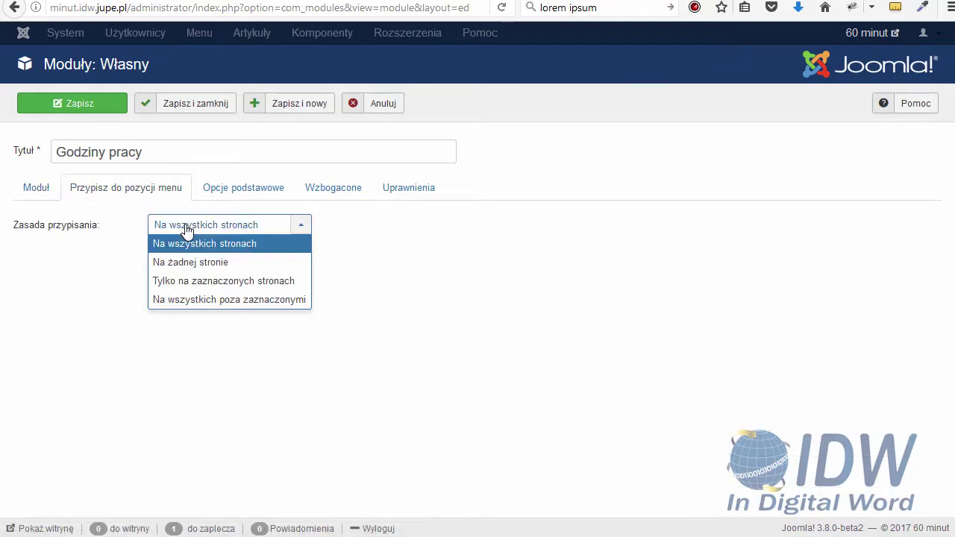
pyautogui.click(185, 231)
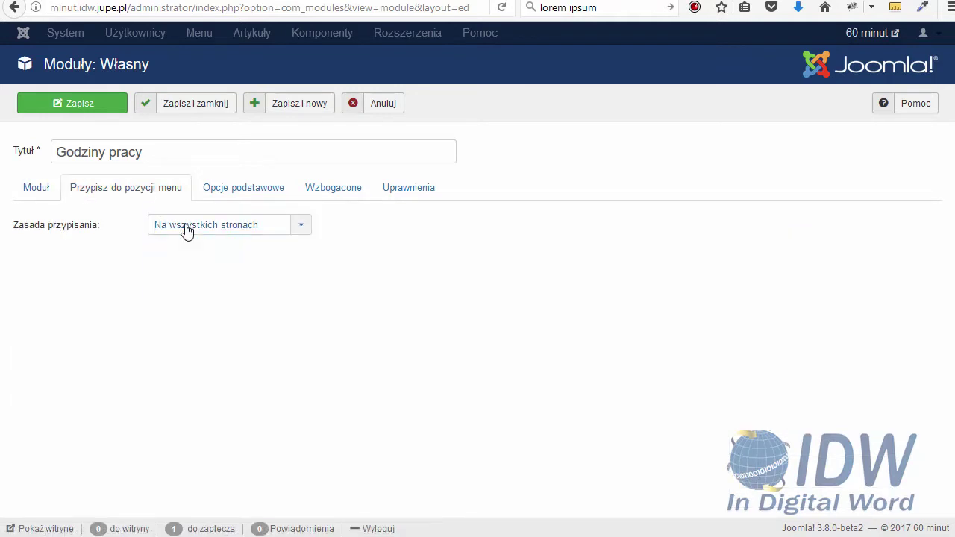
pyautogui.click(85, 118)
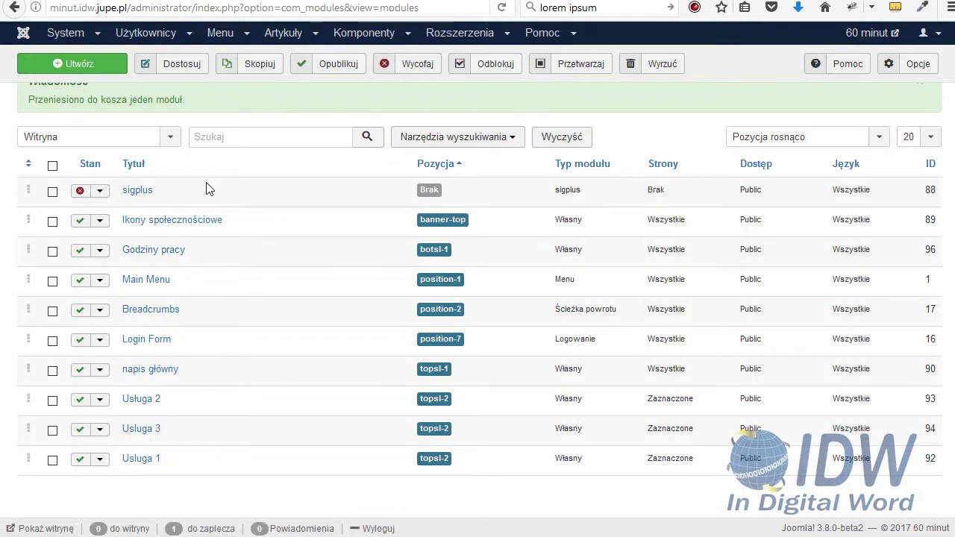
# Create another Własny custom module titled 'Kontakt'
pyautogui.click(94, 67)
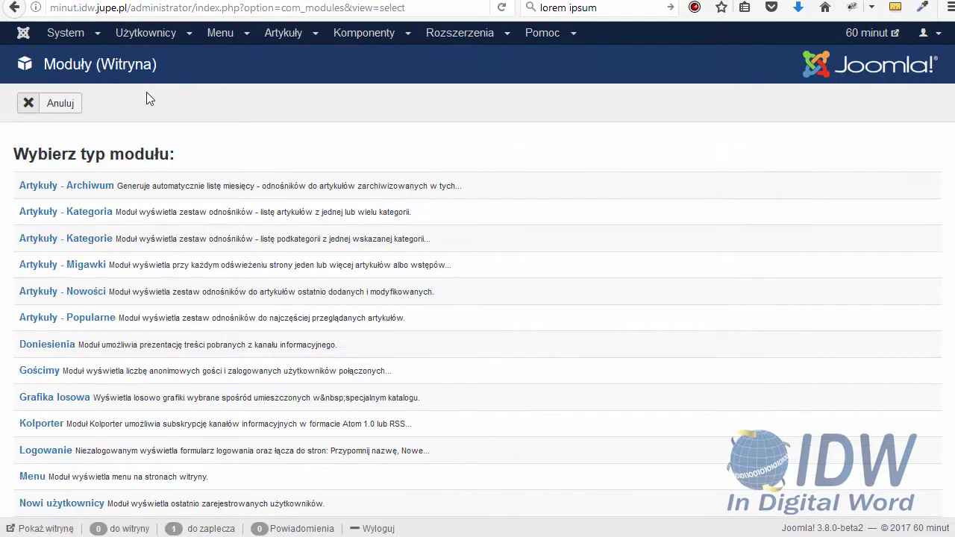
pyautogui.scroll(-8, 111, 396)
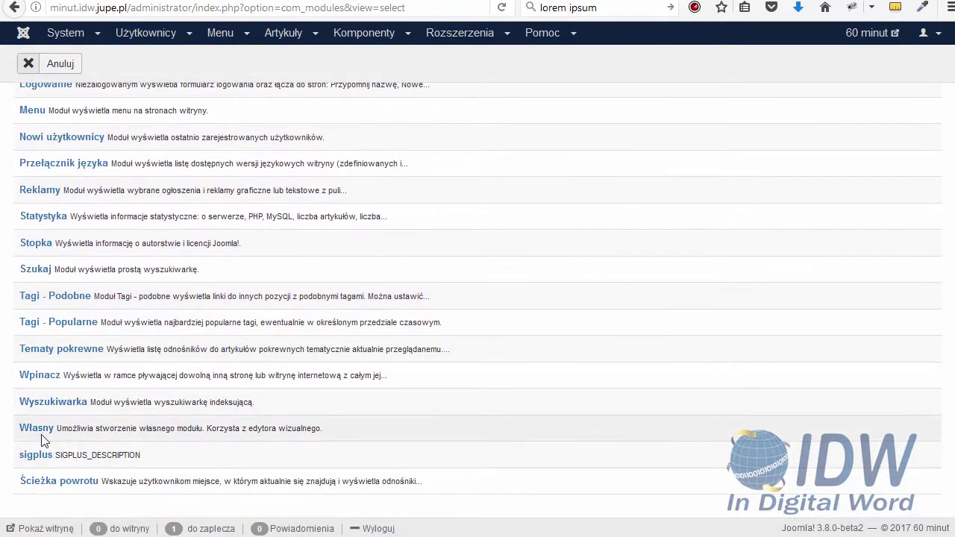
pyautogui.click(41, 438)
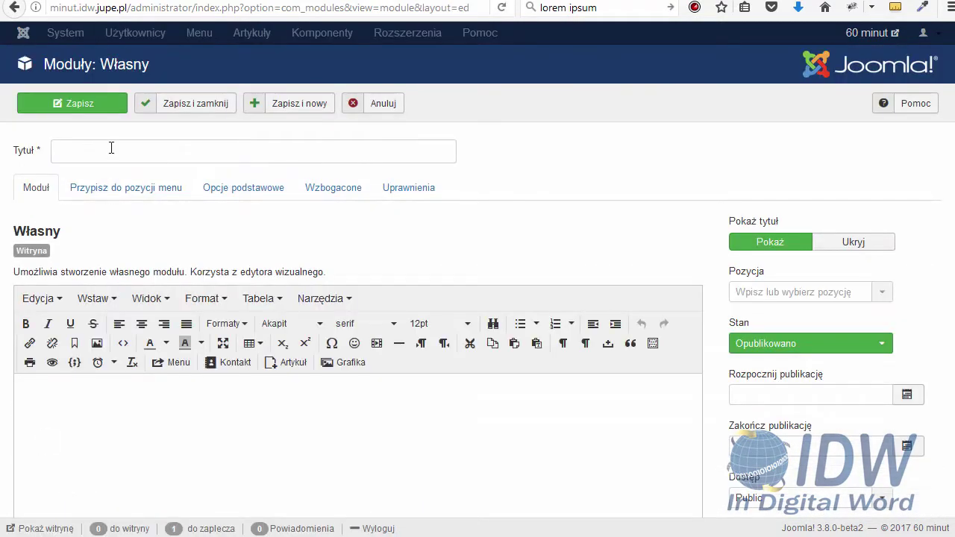
pyautogui.click(110, 147)
pyautogui.write('KOn')
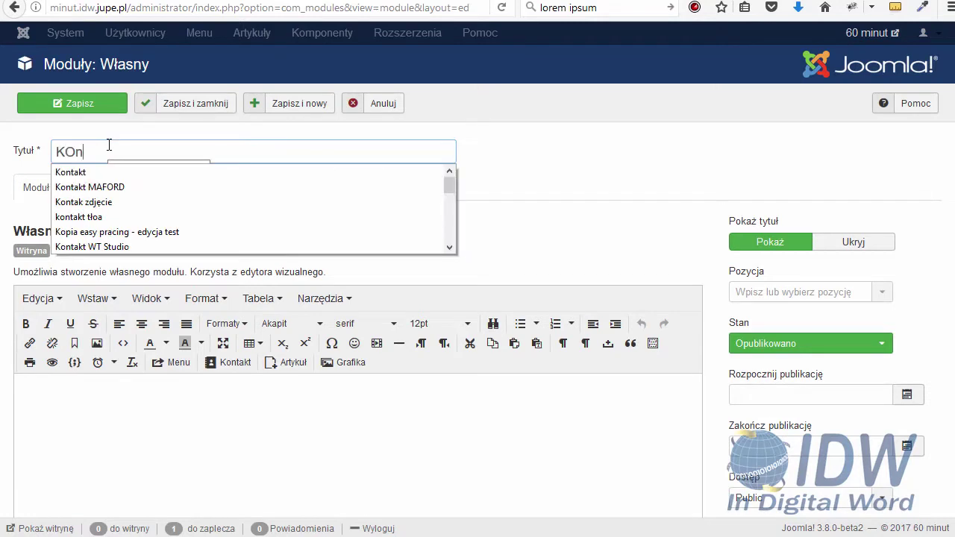
pyautogui.write('takt')
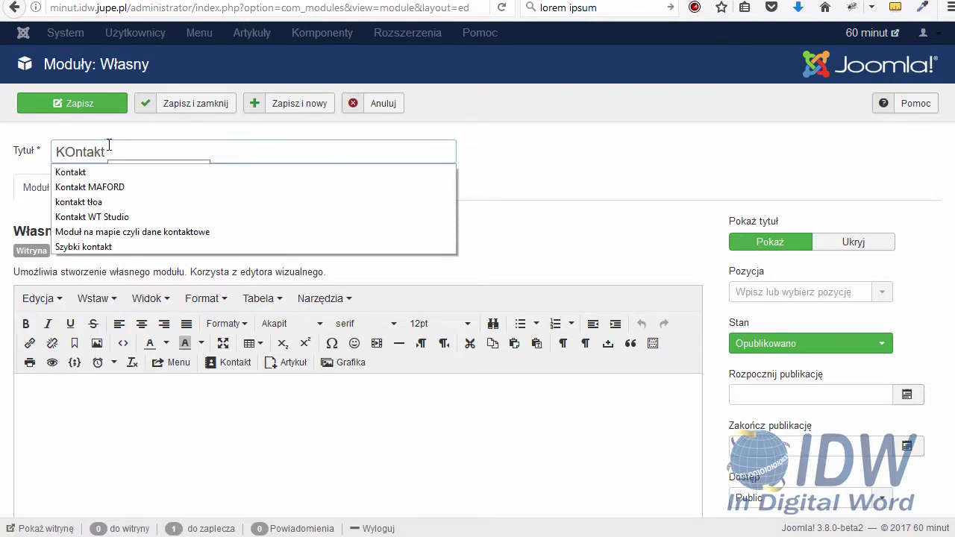
pyautogui.click(79, 172)
# Place Kontakt in Botsl 1 [botsl-1], add three text lines, then save and close it
pyautogui.click(785, 294)
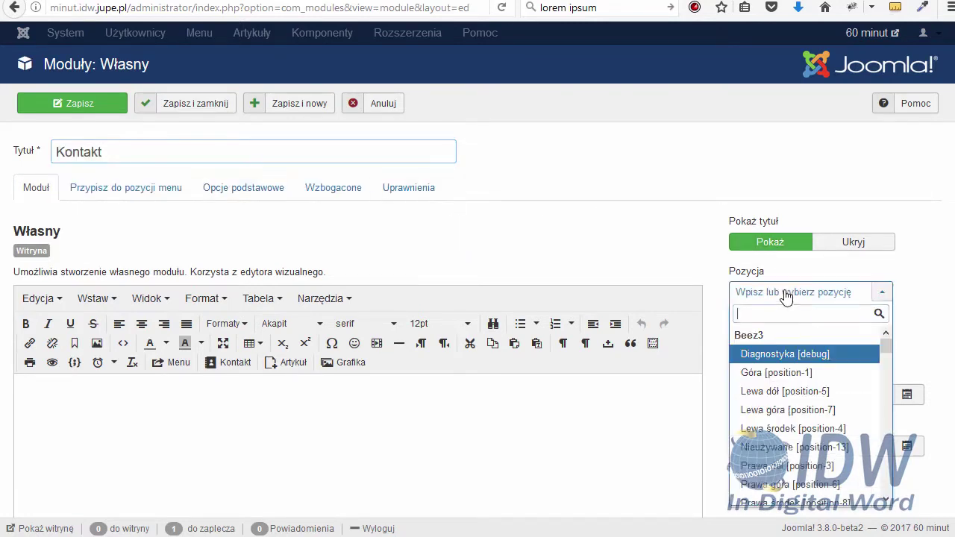
pyautogui.write('bo')
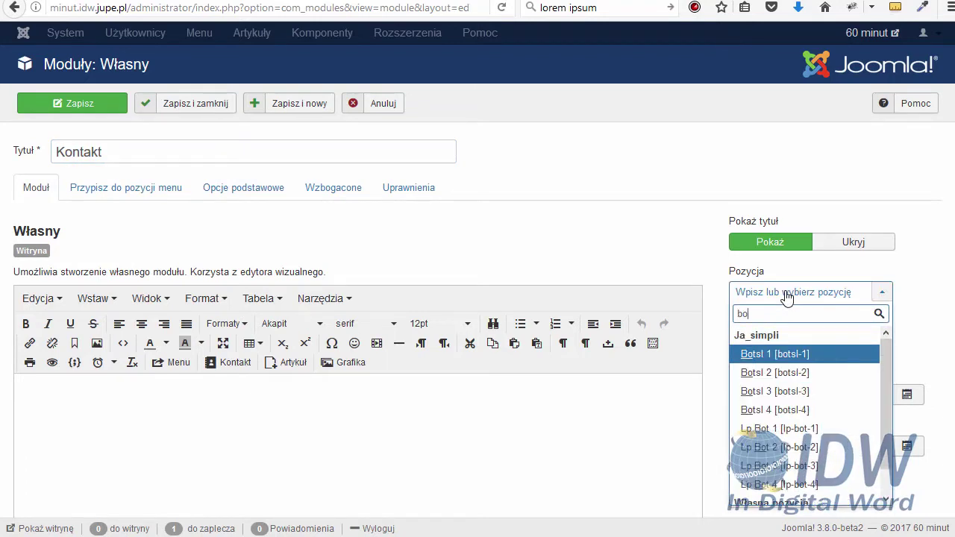
pyautogui.write('t')
pyautogui.click(776, 355)
pyautogui.click(281, 412)
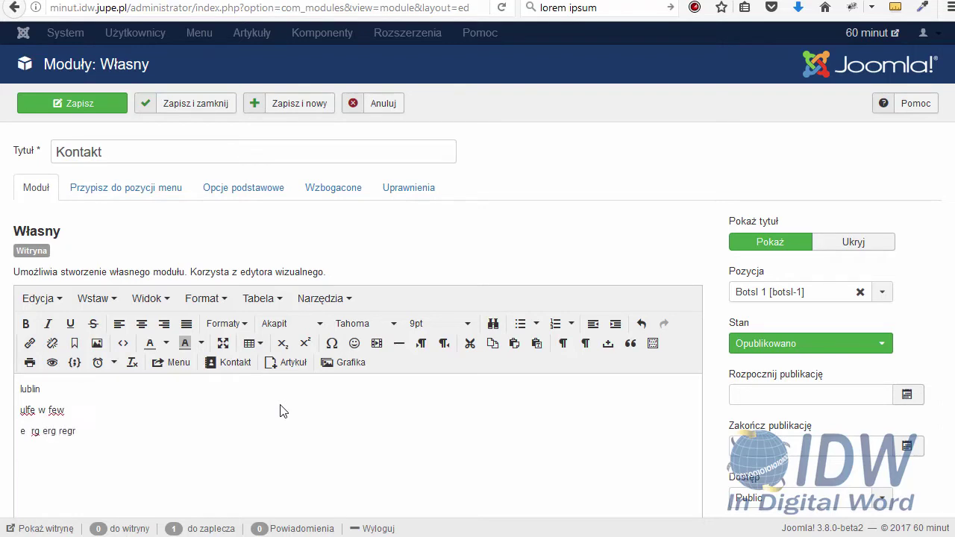
pyautogui.click(89, 107)
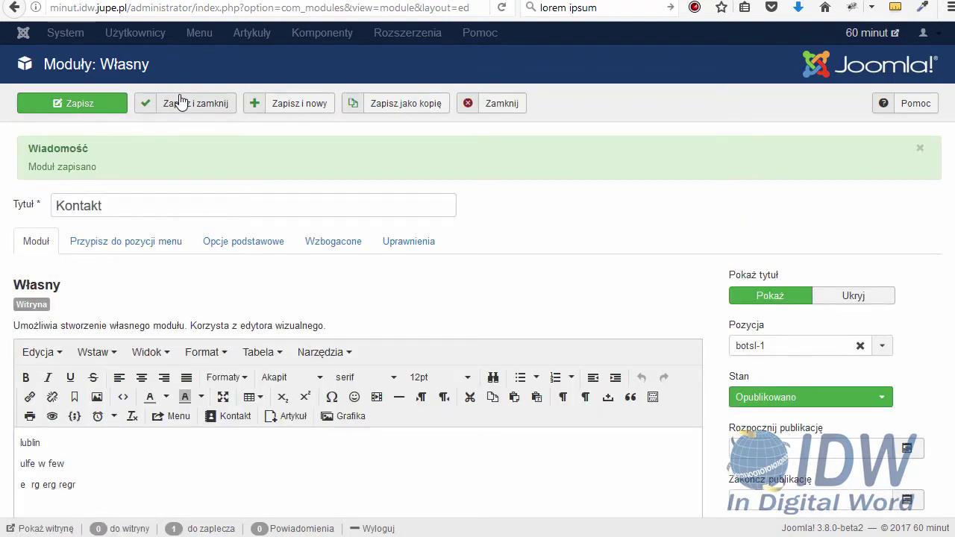
pyautogui.click(195, 104)
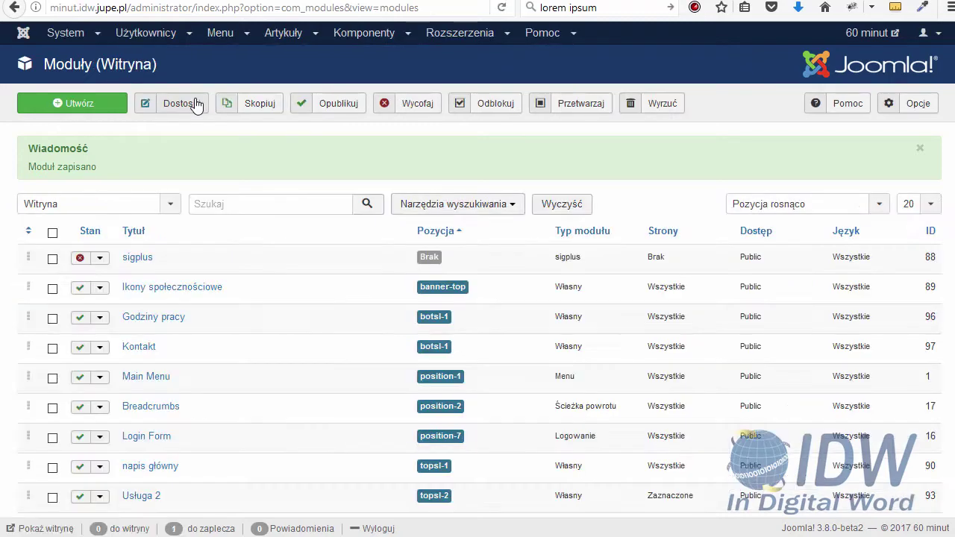
pyautogui.scroll(-2, 205, 119)
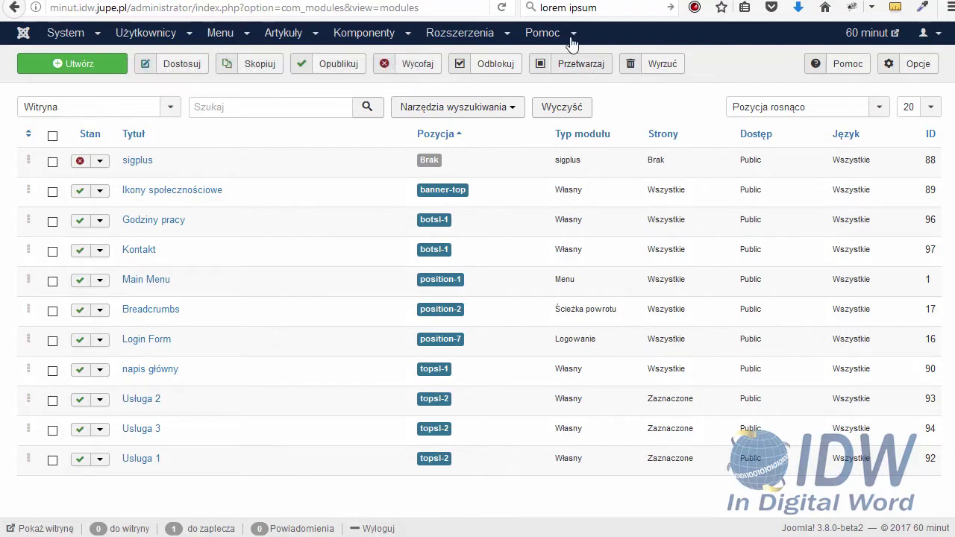
pyautogui.hotkey('ctrl', 'Tab')
pyautogui.click(502, 9)
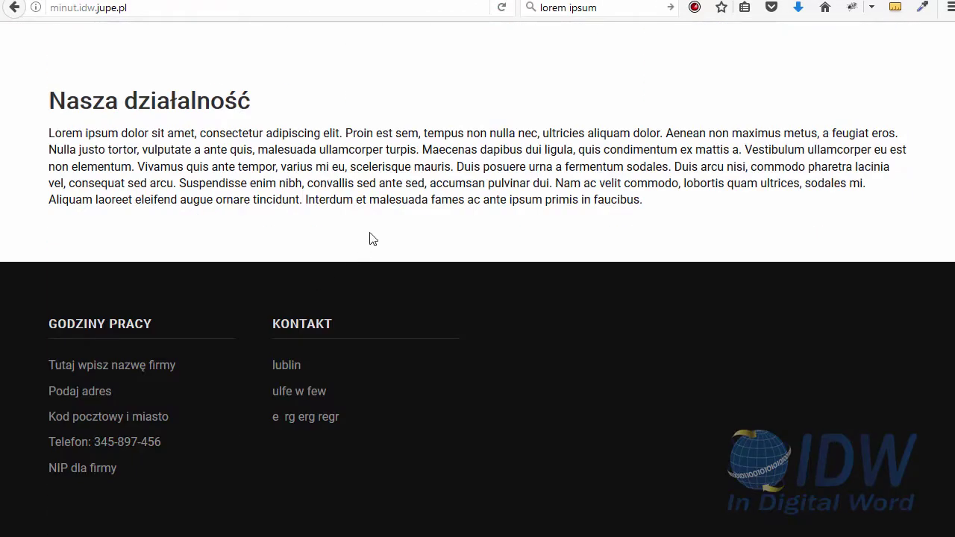
pyautogui.scroll(10, 373, 239)
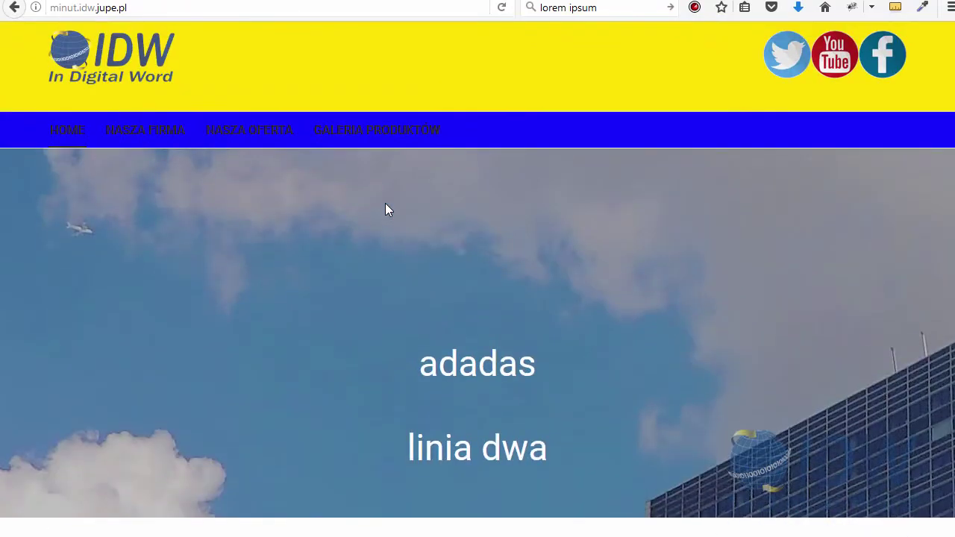
pyautogui.scroll(-10, 388, 209)
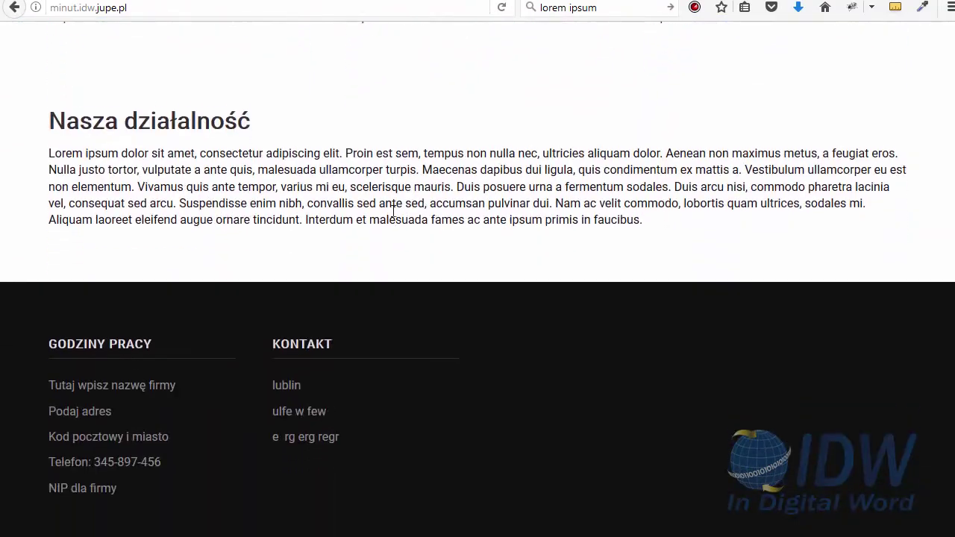
pyautogui.scroll(10, 393, 213)
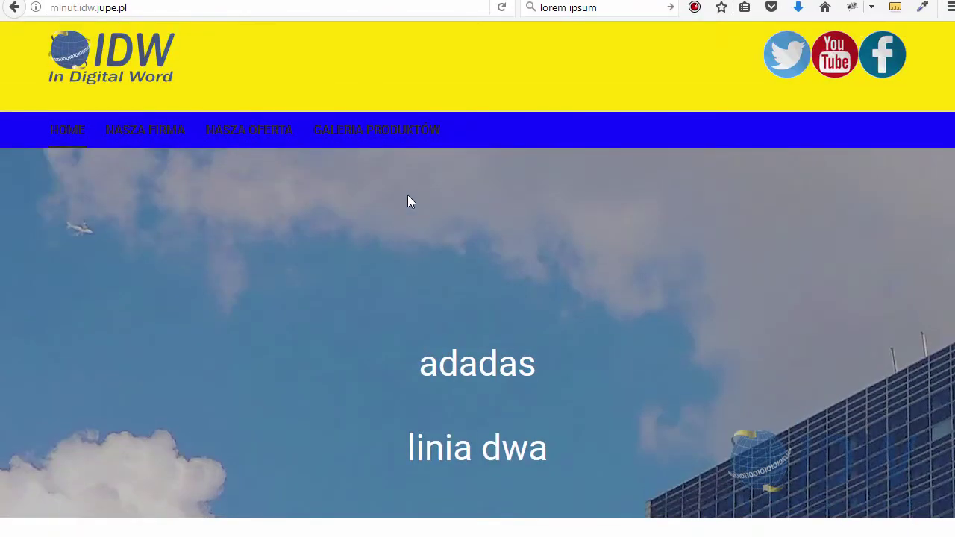
pyautogui.scroll(-10, 492, 178)
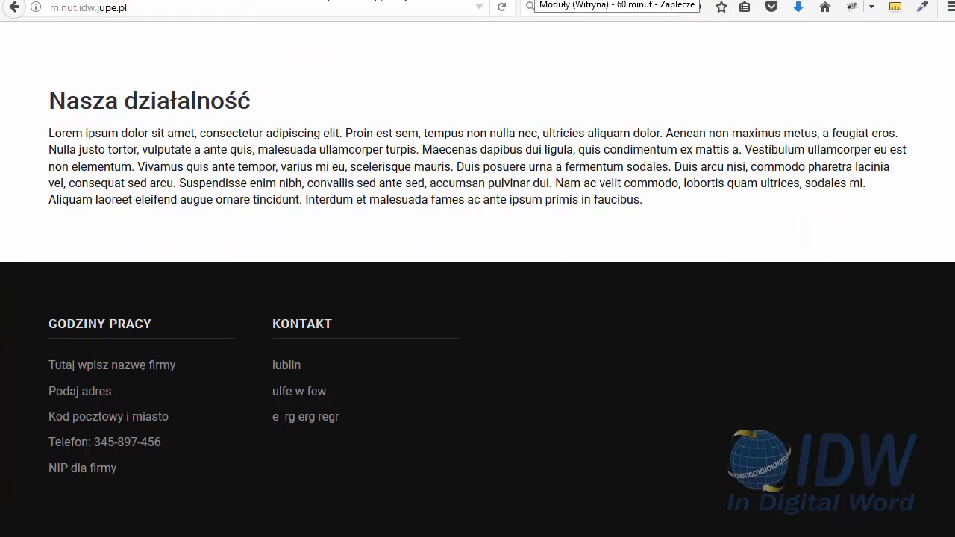
pyautogui.click(619, 0)
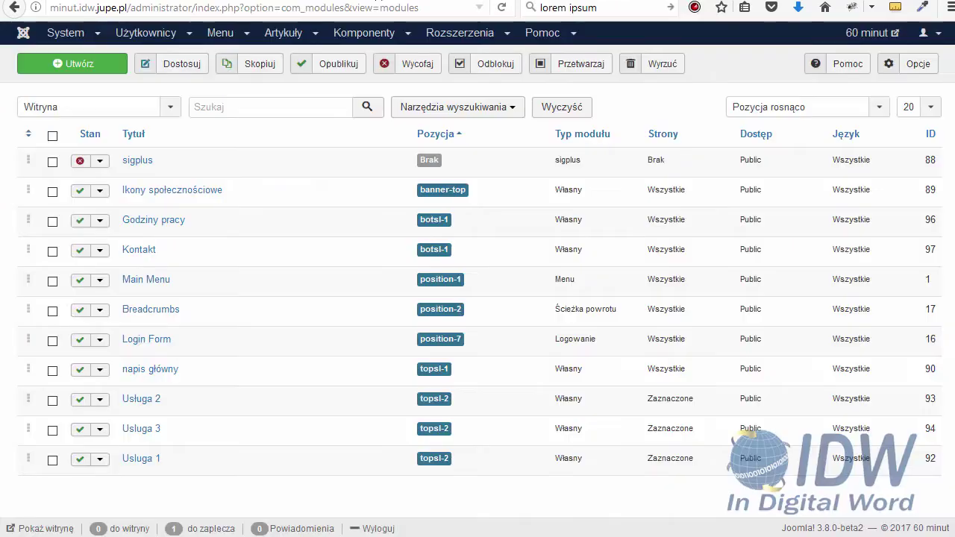
# Begin a new Main Menu item titled 'Kontakt', then cancel it without saving
pyautogui.click(222, 32)
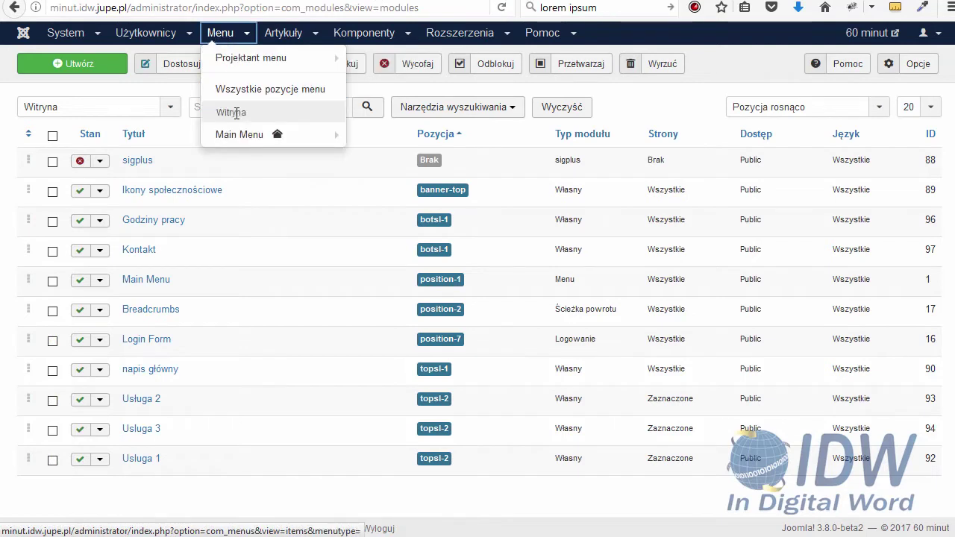
pyautogui.moveTo(242, 142)
pyautogui.click(371, 133)
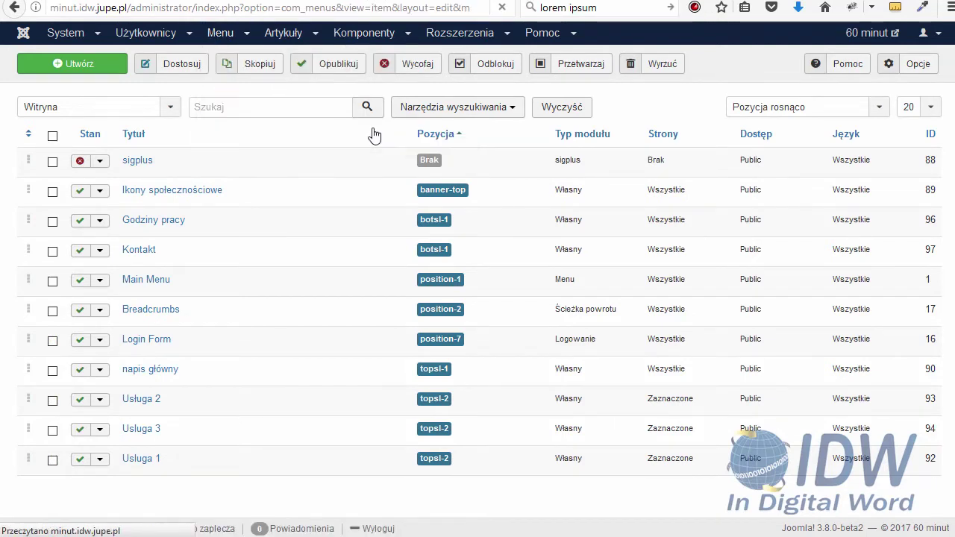
pyautogui.click(211, 161)
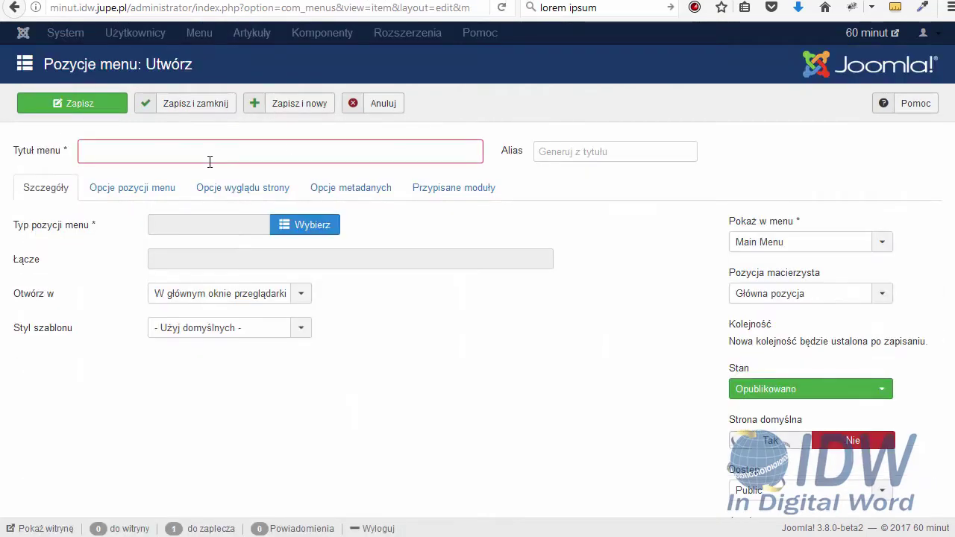
pyautogui.write('Kontak')
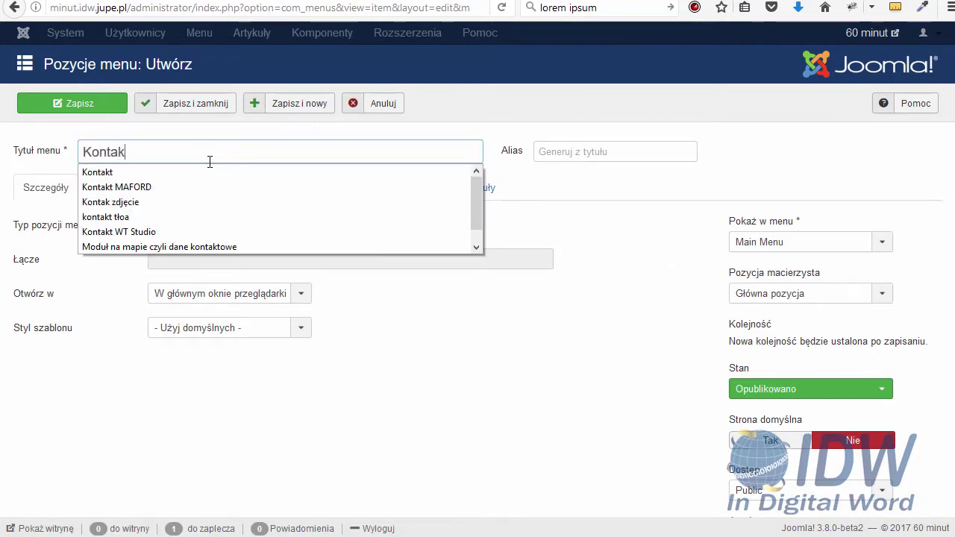
pyautogui.write('t')
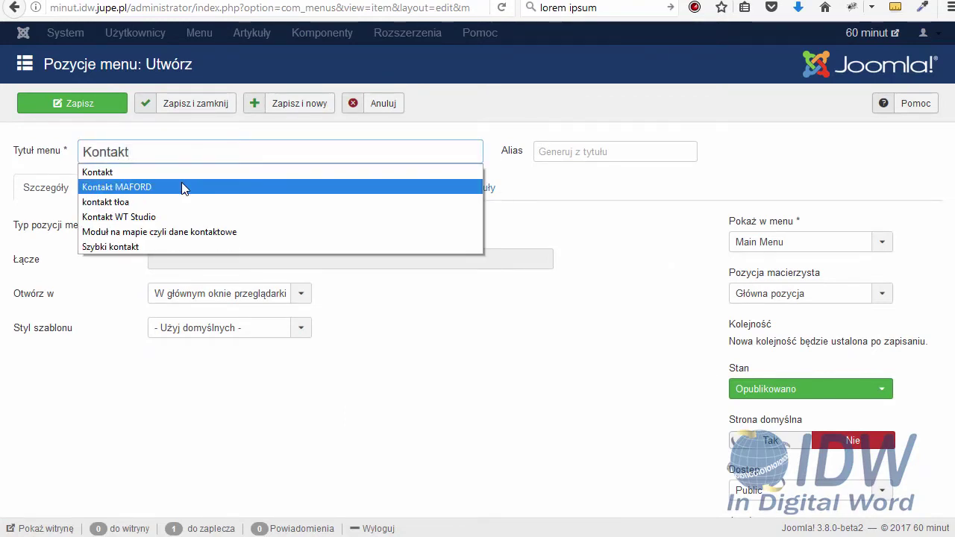
pyautogui.click(437, 336)
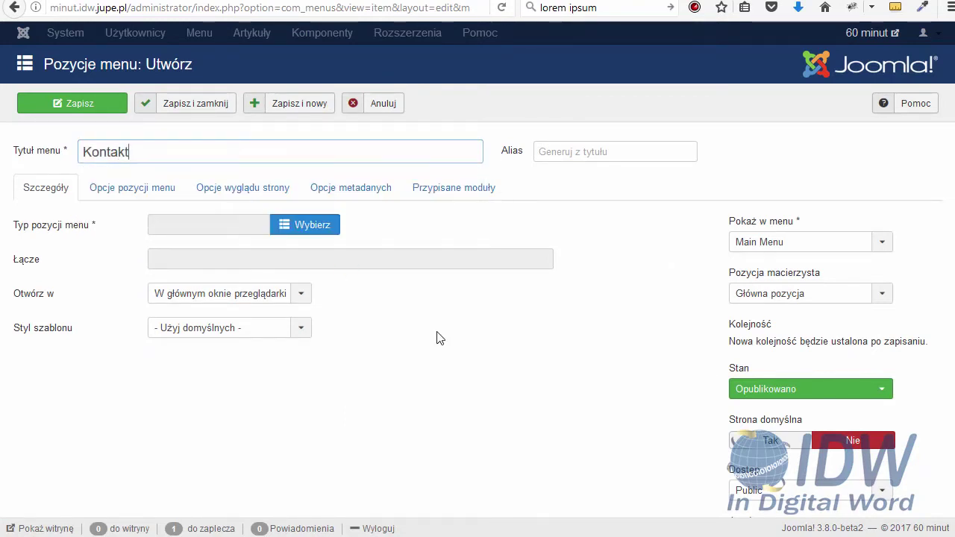
pyautogui.click(379, 106)
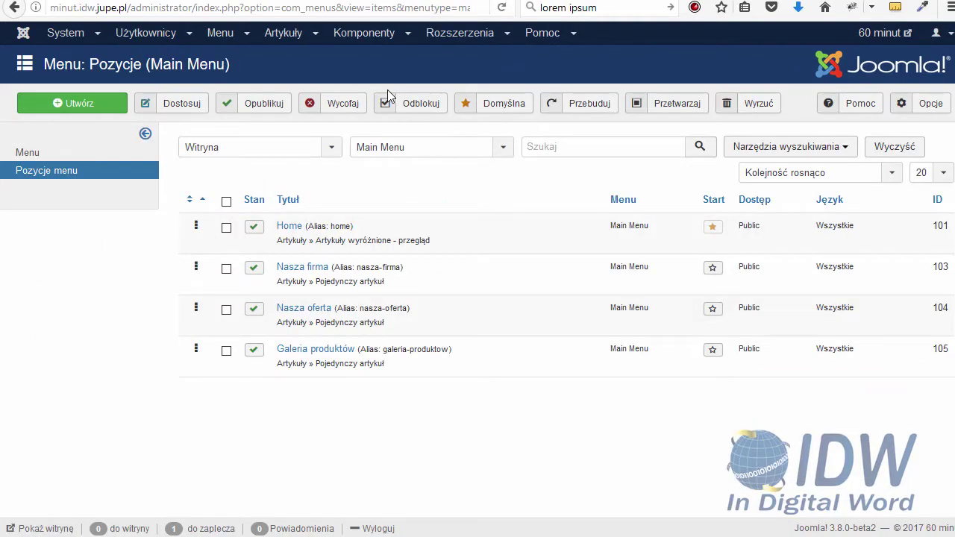
# Create a new contact named IDW with the IDW logo as its image
pyautogui.click(364, 35)
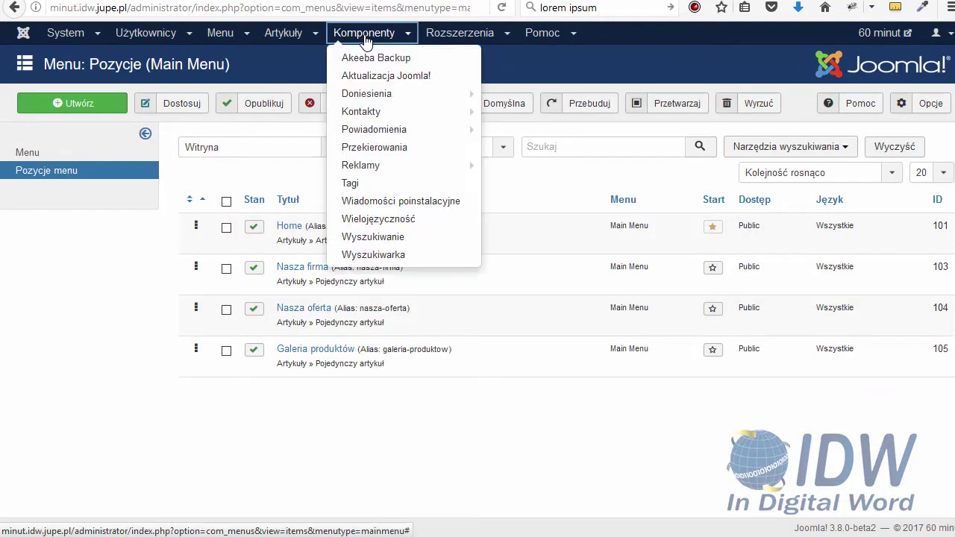
pyautogui.moveTo(385, 111)
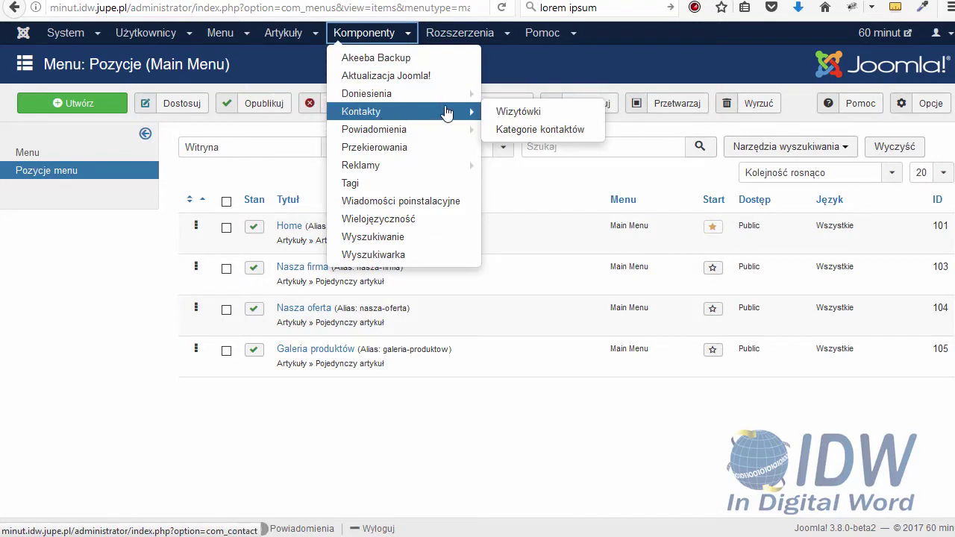
pyautogui.click(502, 111)
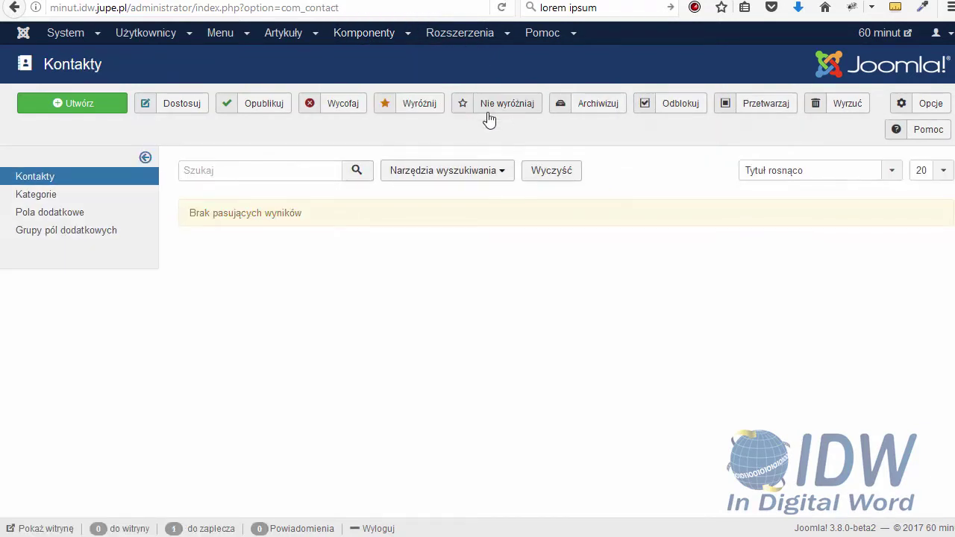
pyautogui.click(84, 113)
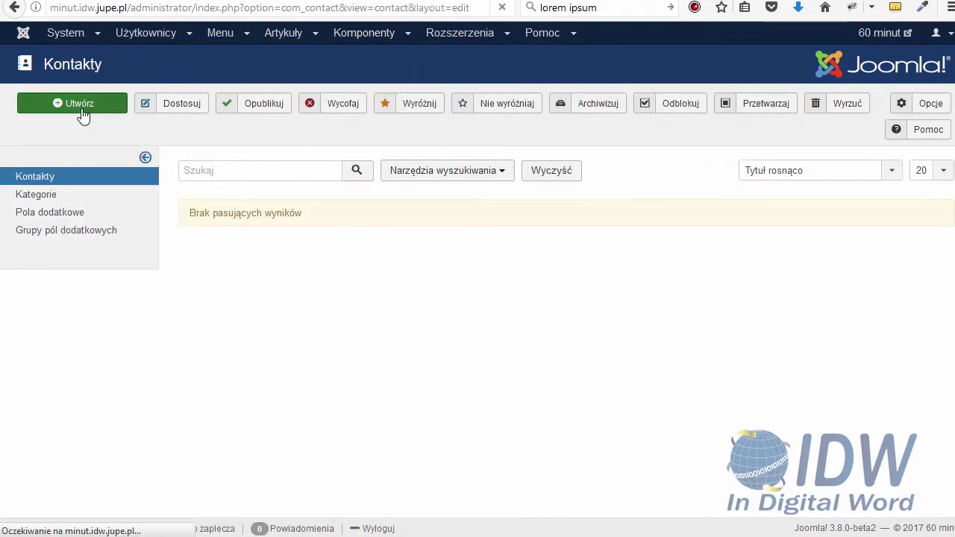
pyautogui.click(117, 151)
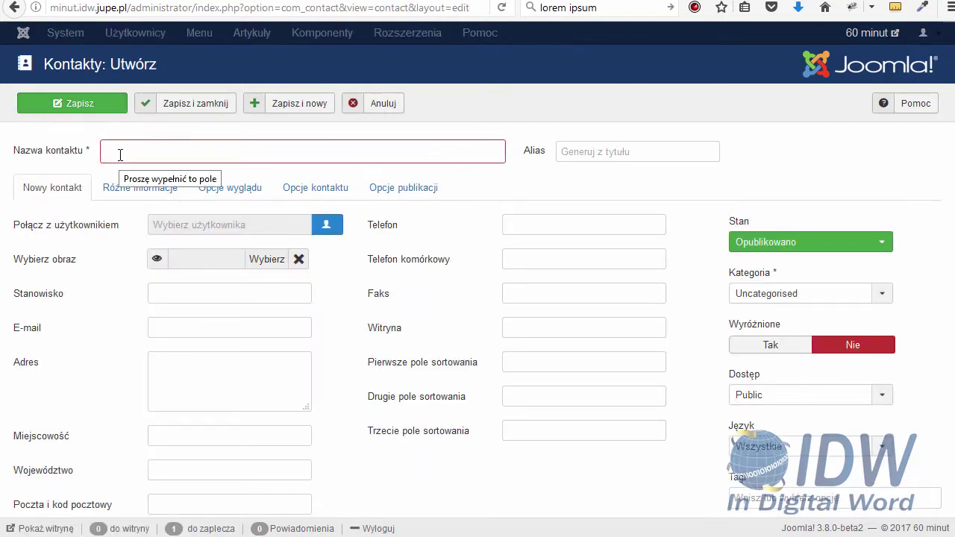
pyautogui.write('IDW')
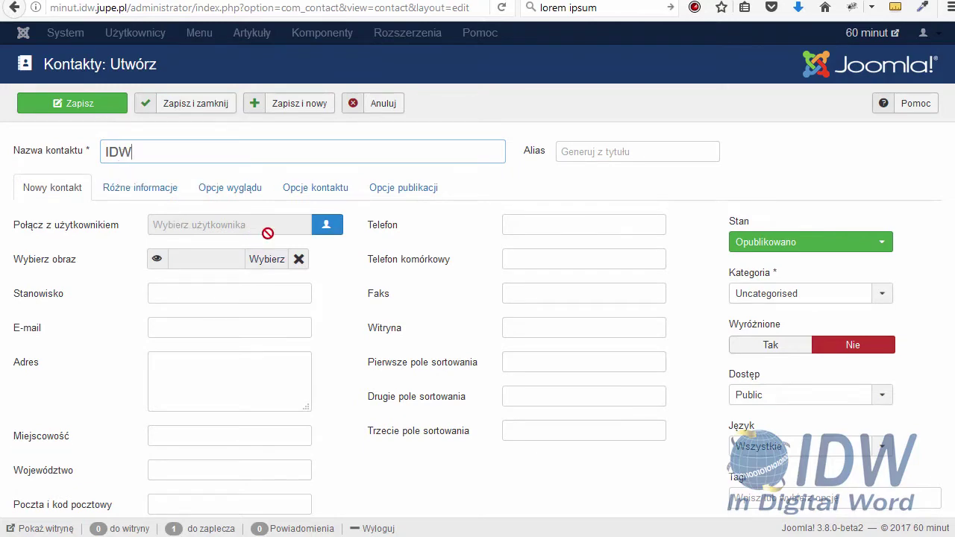
pyautogui.click(268, 261)
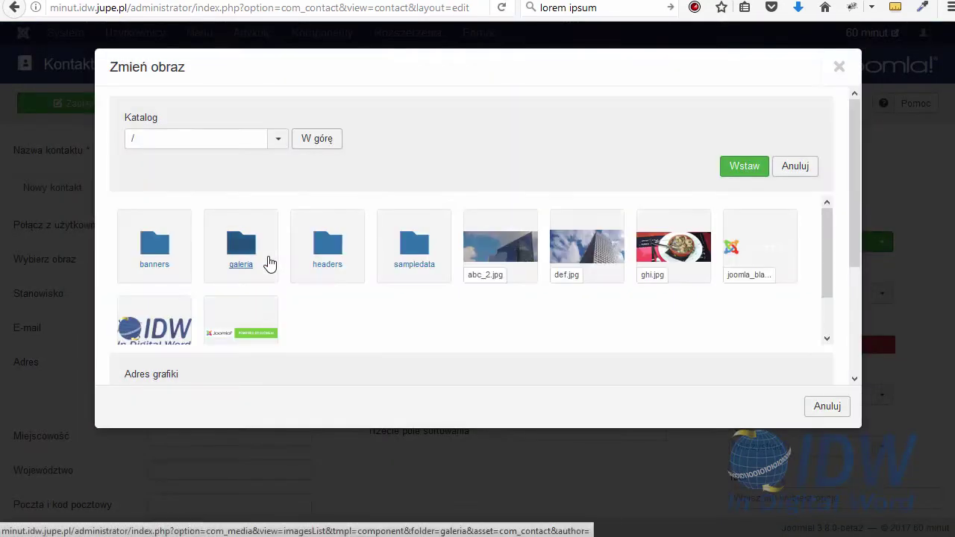
pyautogui.click(154, 321)
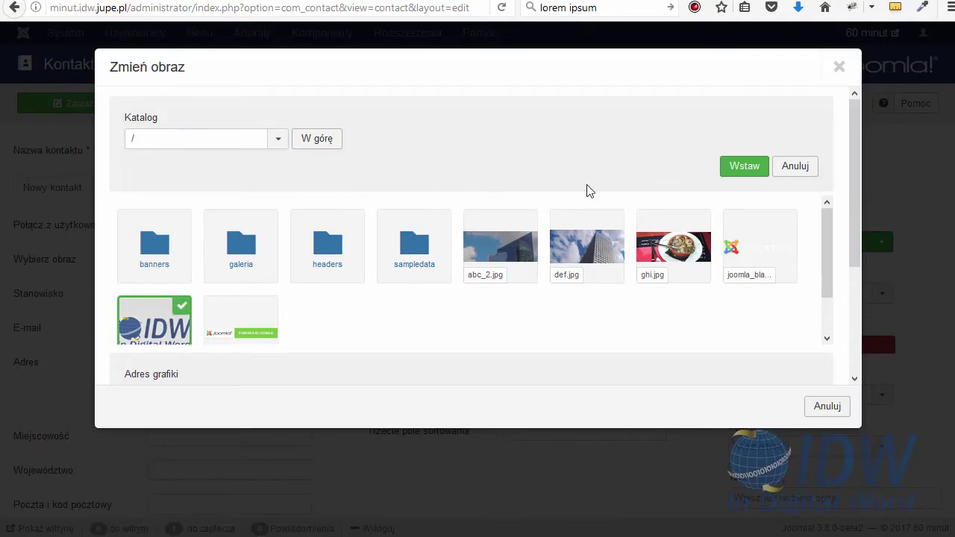
pyautogui.click(763, 166)
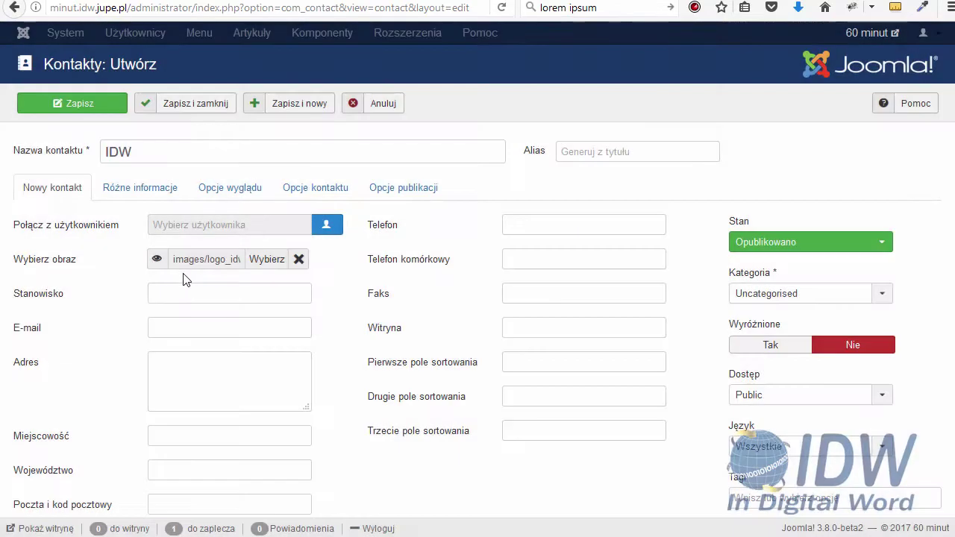
# Fill in the contact's e-mail, address and town, then save and close it
pyautogui.scroll(-1, 186, 277)
pyautogui.click(169, 244)
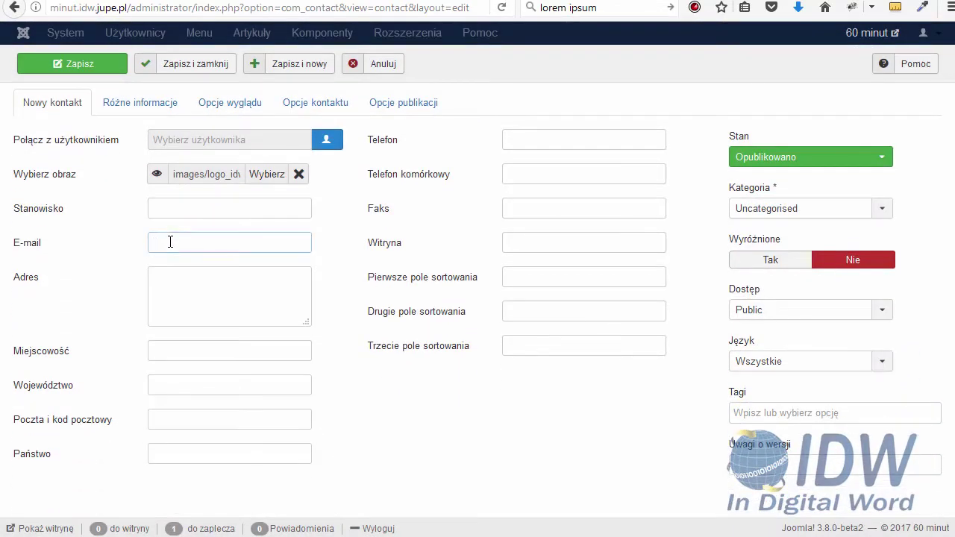
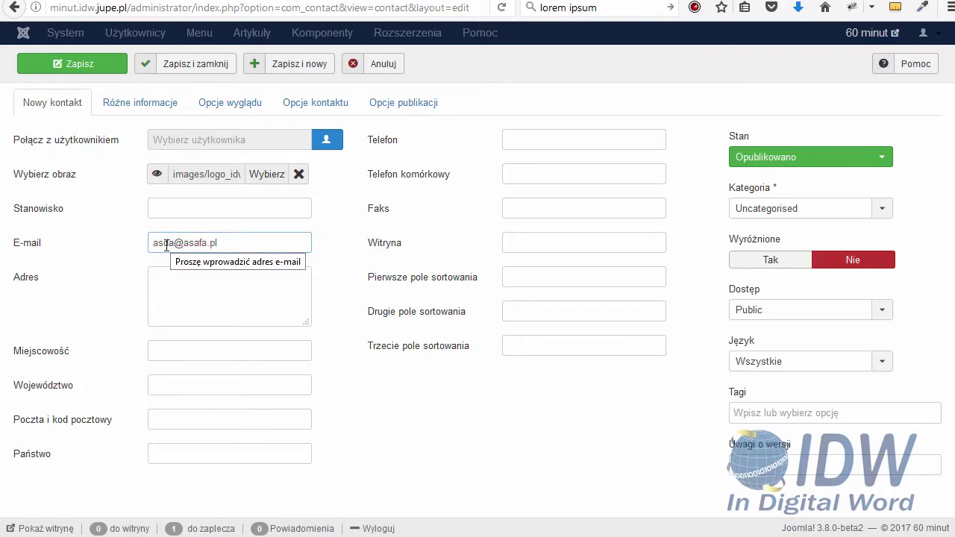
pyautogui.click(180, 280)
pyautogui.write('d ef esf ')
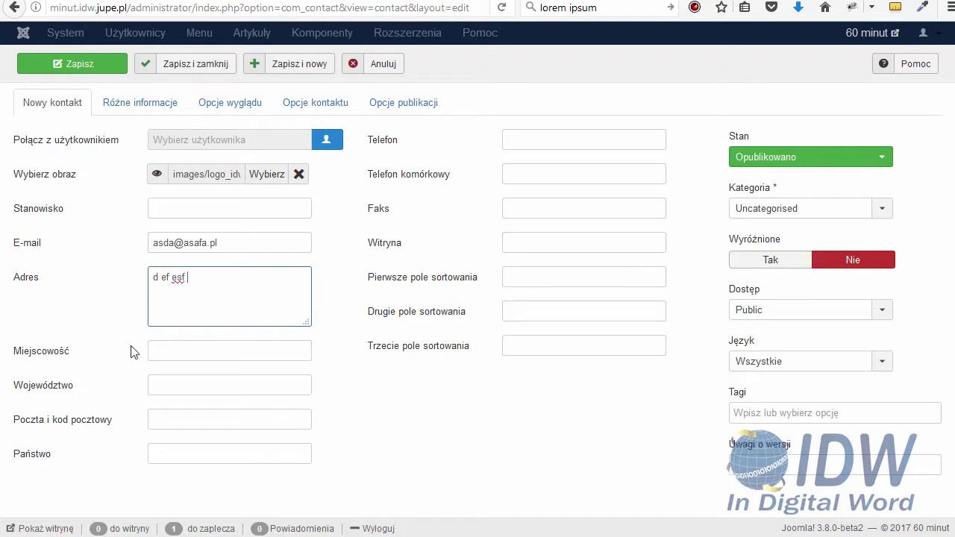
pyautogui.write('a')
pyautogui.click(188, 351)
pyautogui.write('fsd sdf dsf')
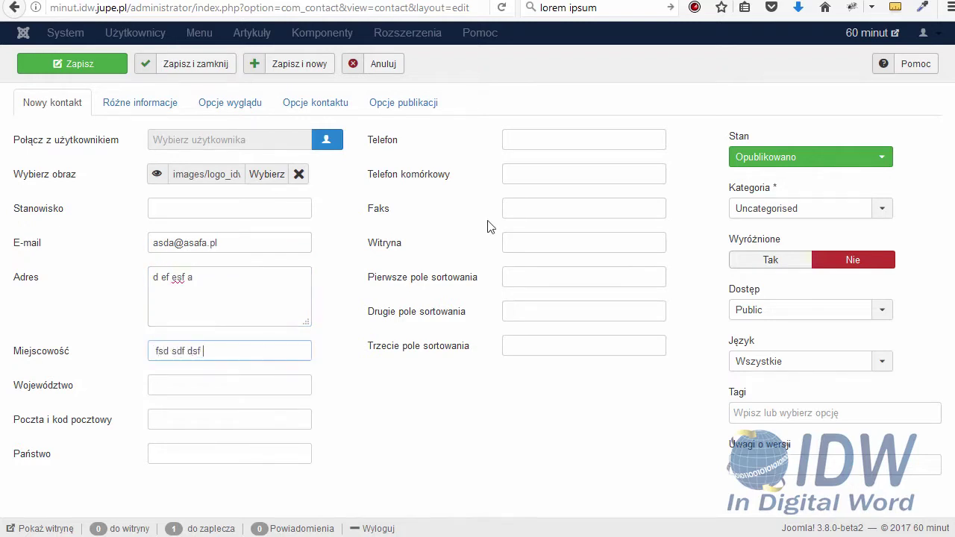
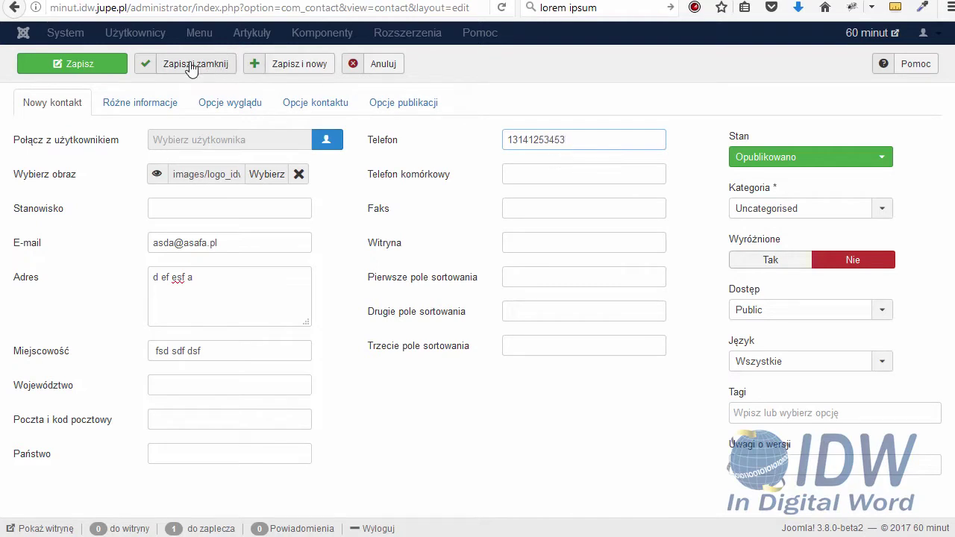
pyautogui.click(191, 66)
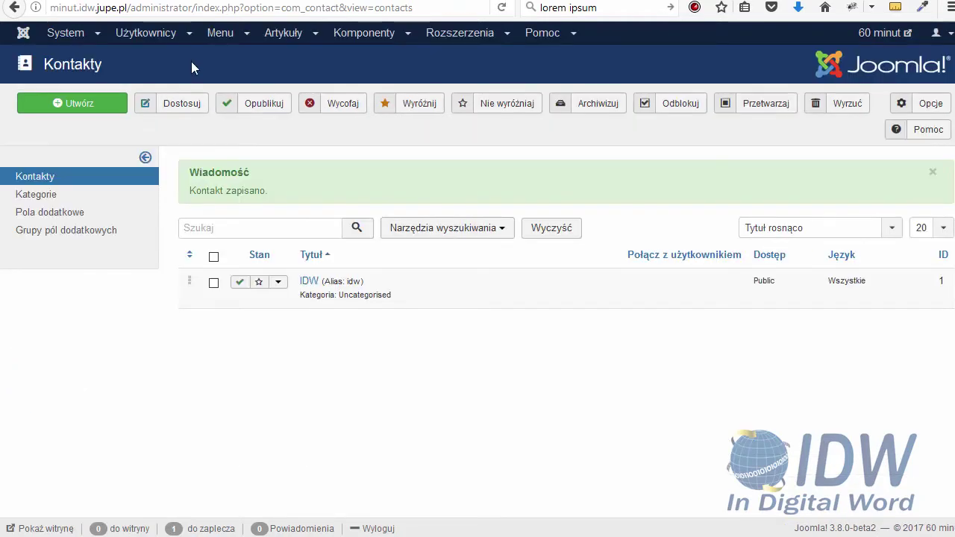
# Start a new Main Menu item titled 'Kontakt'
pyautogui.click(231, 37)
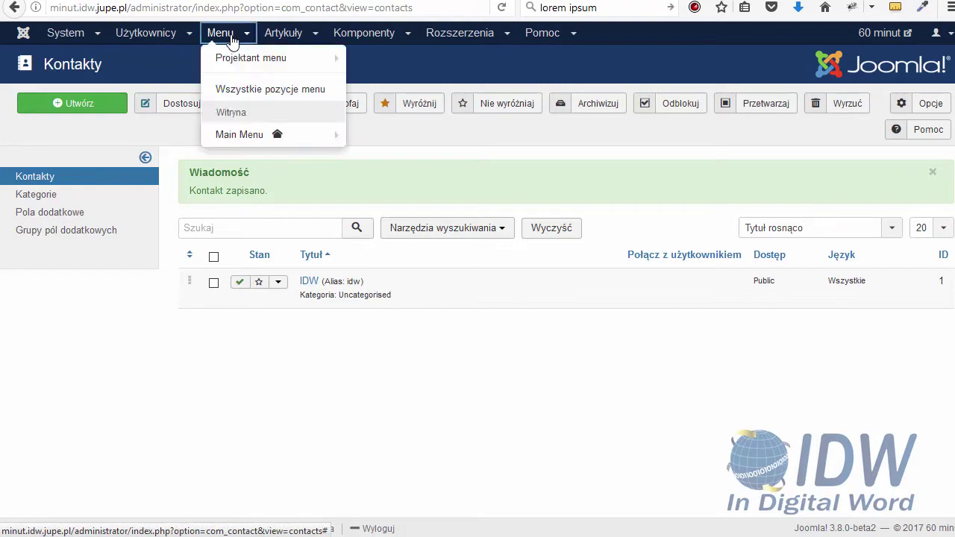
pyautogui.moveTo(253, 136)
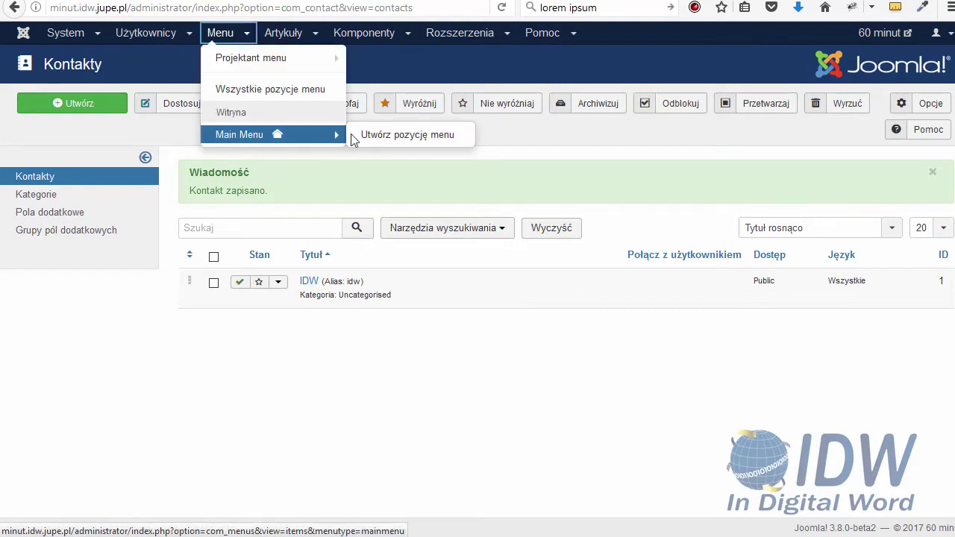
pyautogui.click(377, 135)
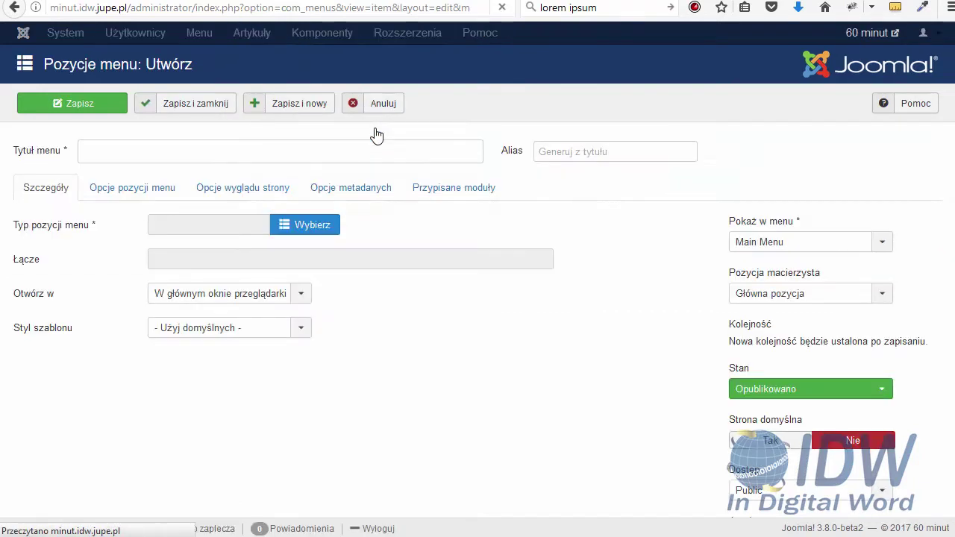
pyautogui.click(232, 150)
pyautogui.write('KOn')
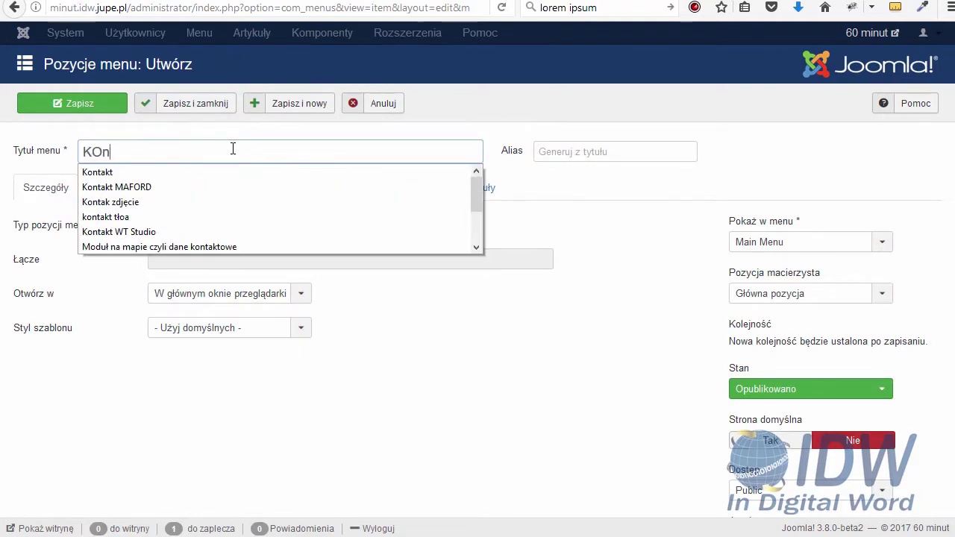
pyautogui.write('takt')
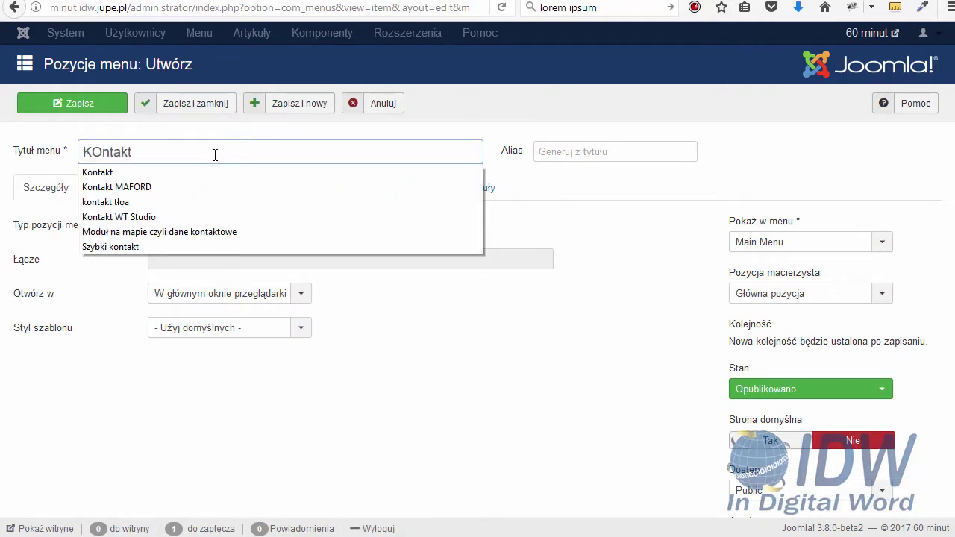
pyautogui.click(162, 173)
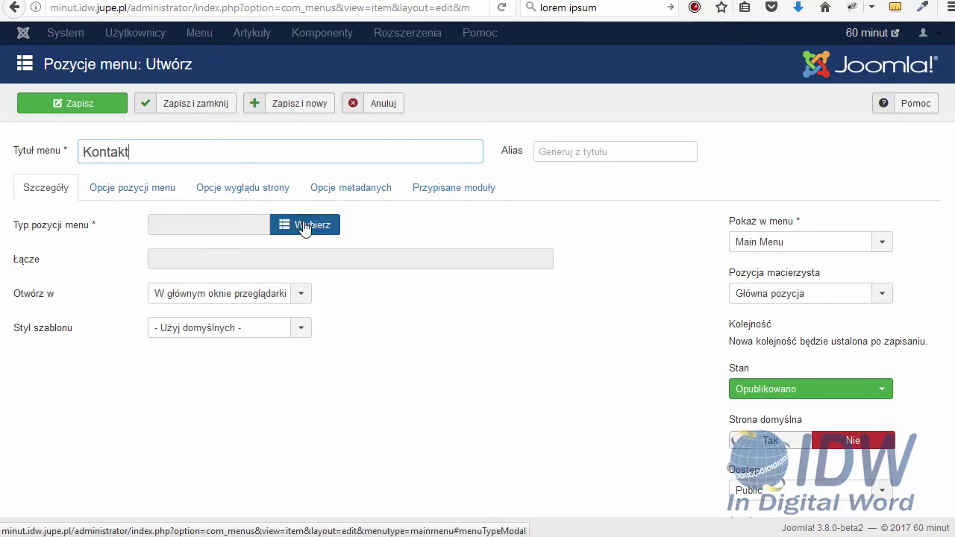
# Make it a Kontakty > Pojedynczy kontakt item linked to IDW and save it
pyautogui.click(305, 227)
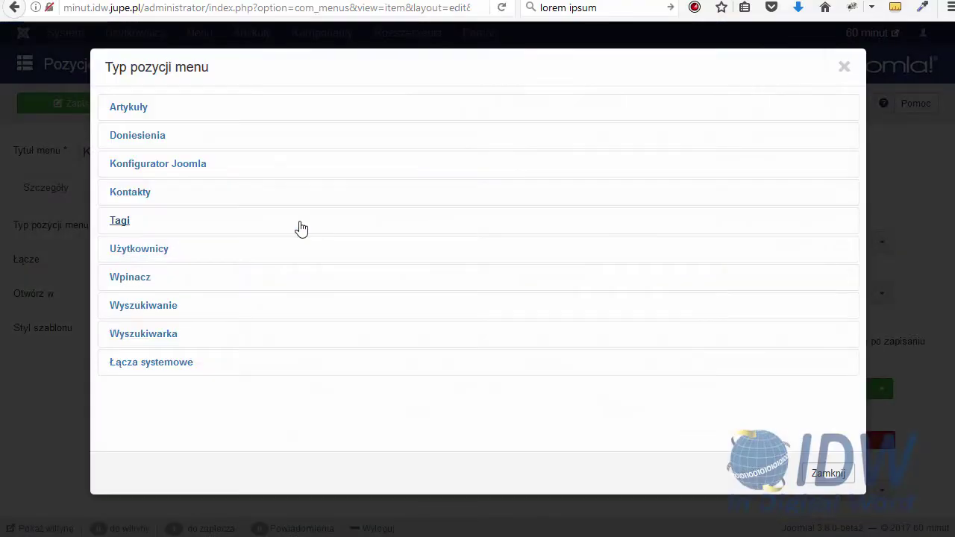
pyautogui.click(139, 198)
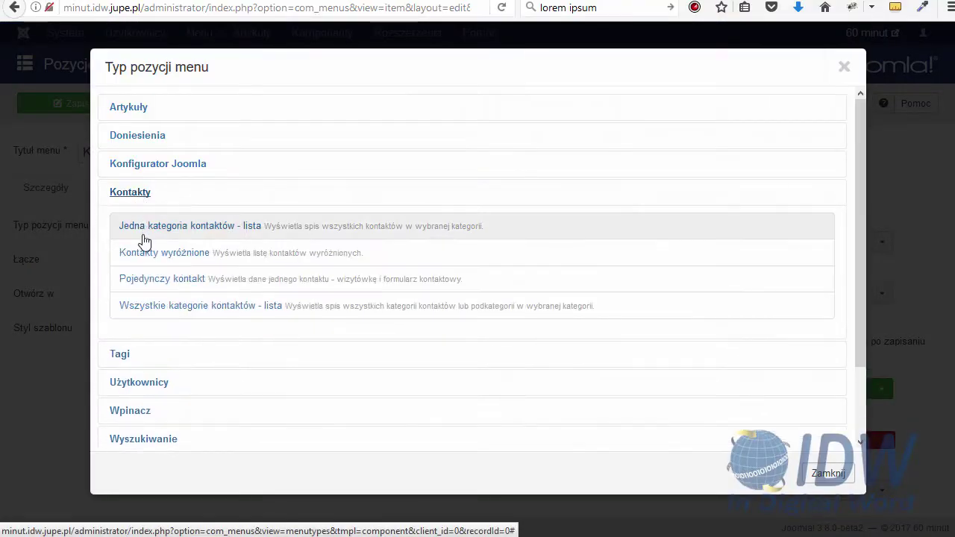
pyautogui.click(150, 283)
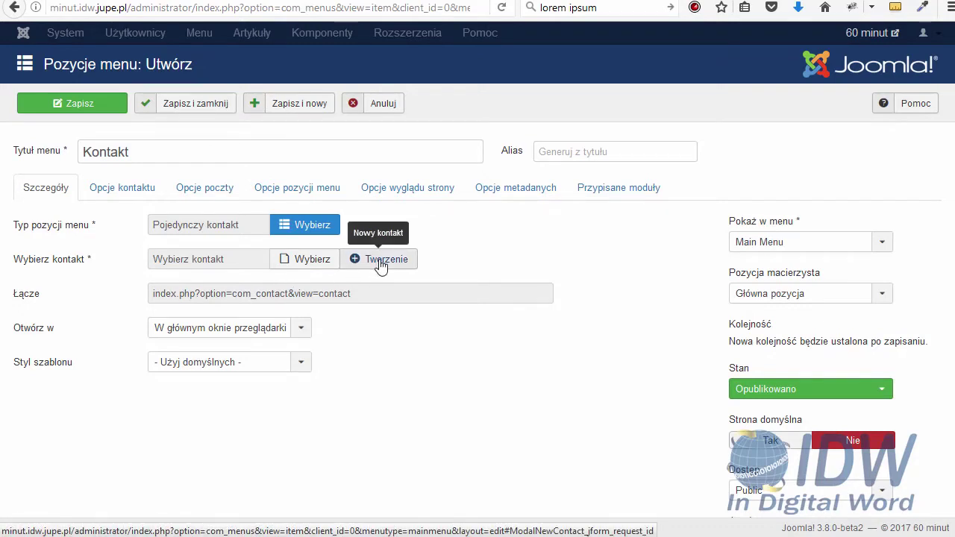
pyautogui.click(311, 261)
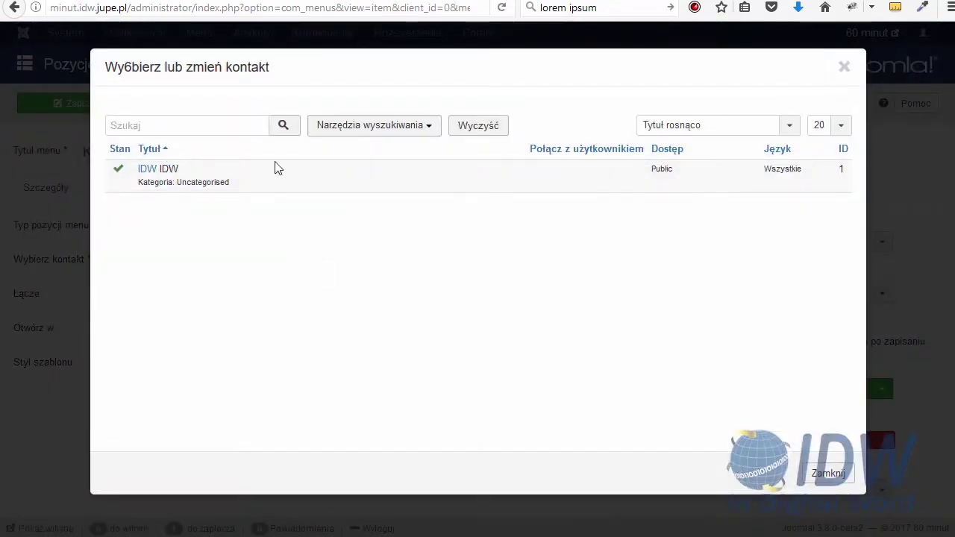
pyautogui.click(146, 170)
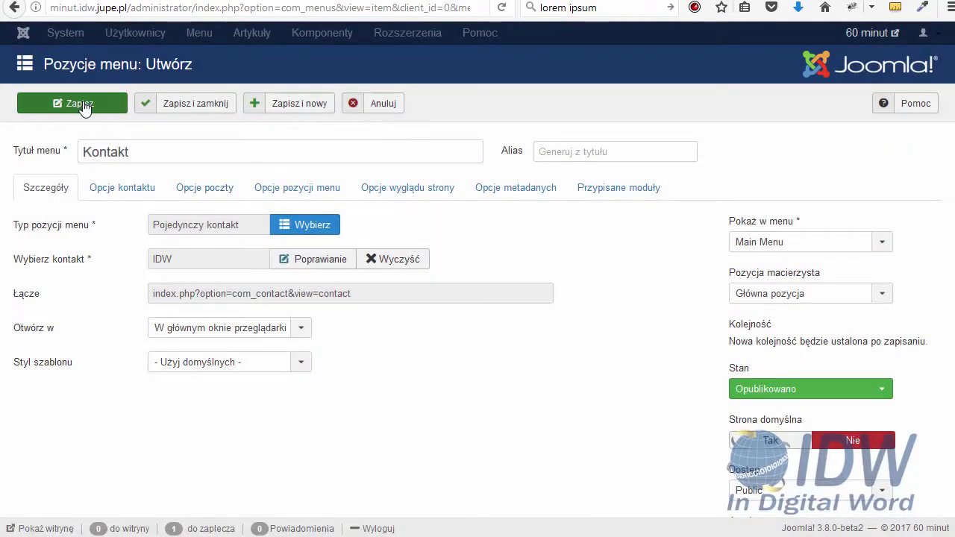
pyautogui.click(82, 105)
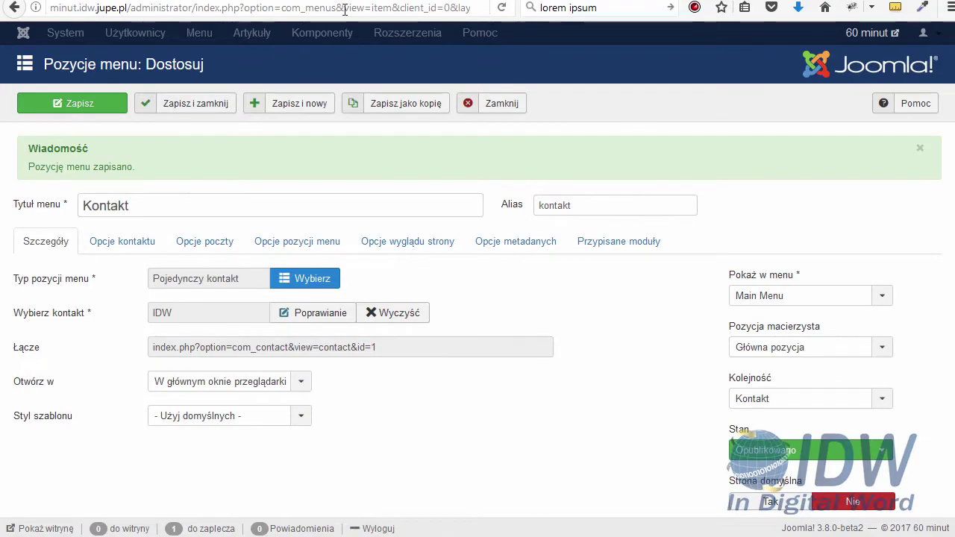
pyautogui.hotkey('ctrl', 'Tab')
pyautogui.click(503, 9)
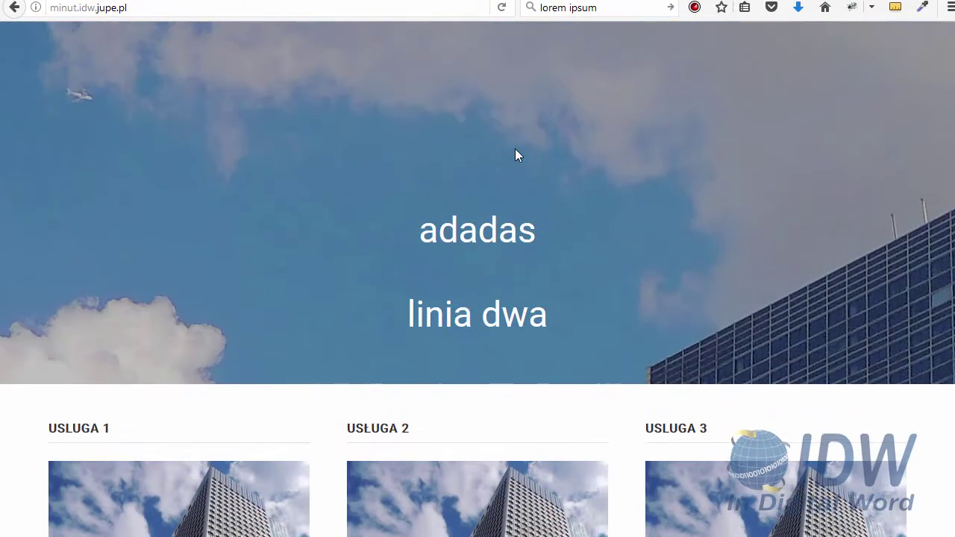
pyautogui.click(504, 138)
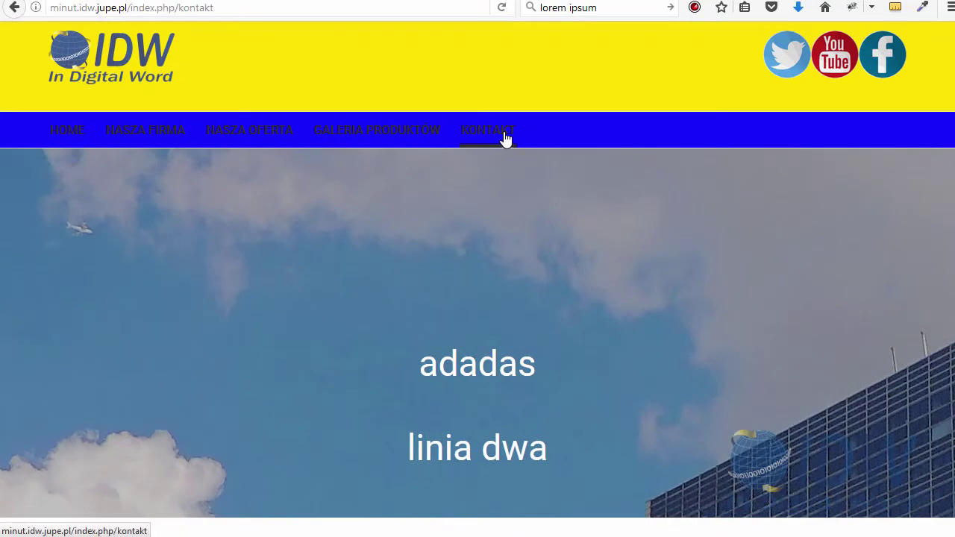
pyautogui.scroll(-8, 526, 155)
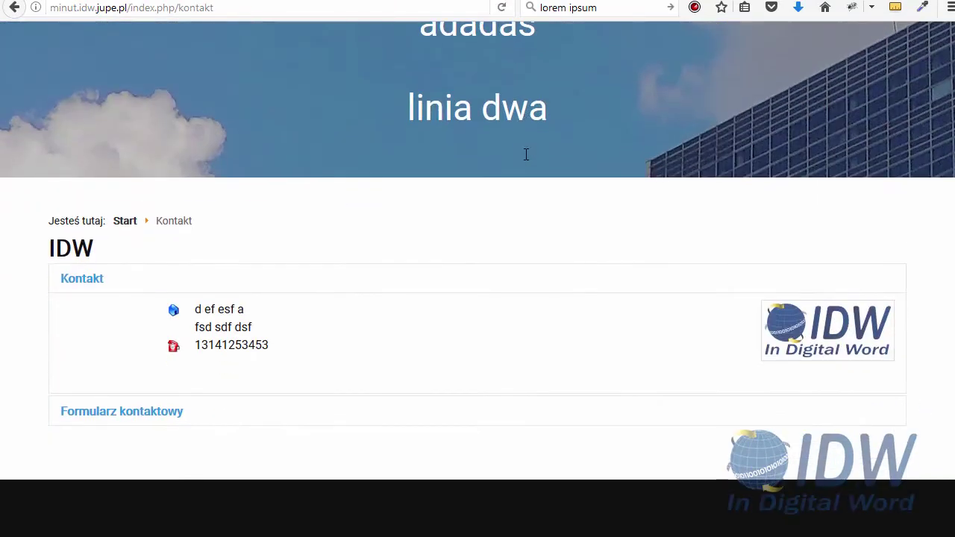
pyautogui.click(142, 412)
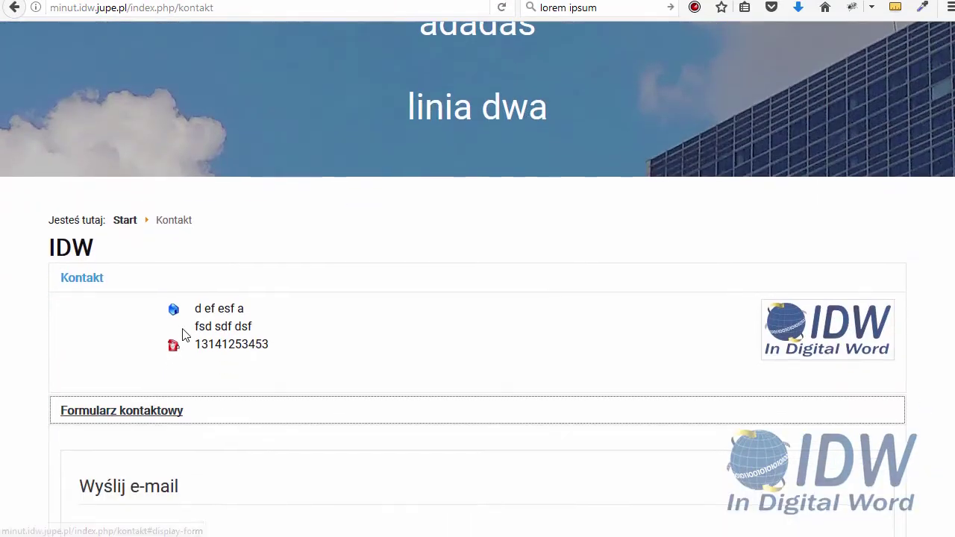
pyautogui.scroll(-8, 183, 333)
pyautogui.scroll(-6, 184, 339)
pyautogui.scroll(15, 185, 339)
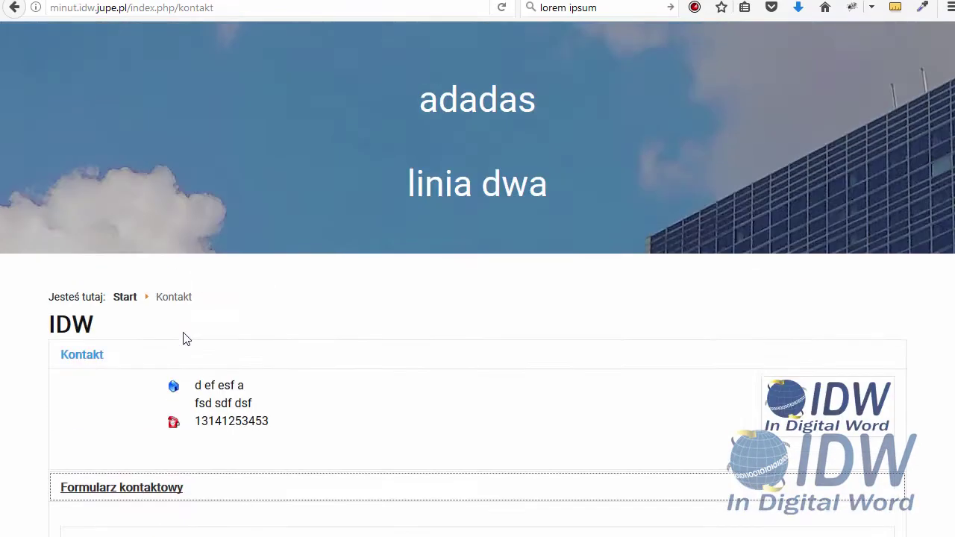
pyautogui.scroll(6, 186, 339)
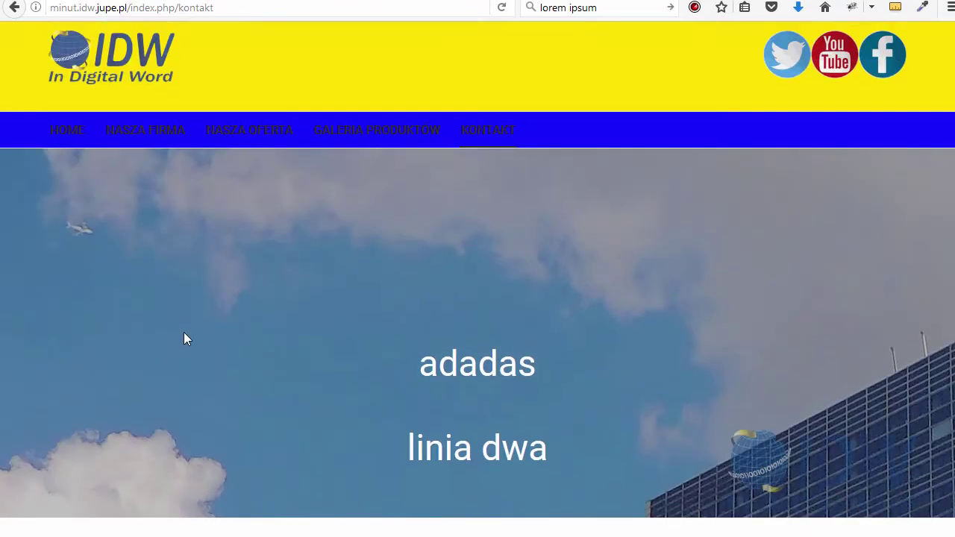
pyautogui.click(393, 139)
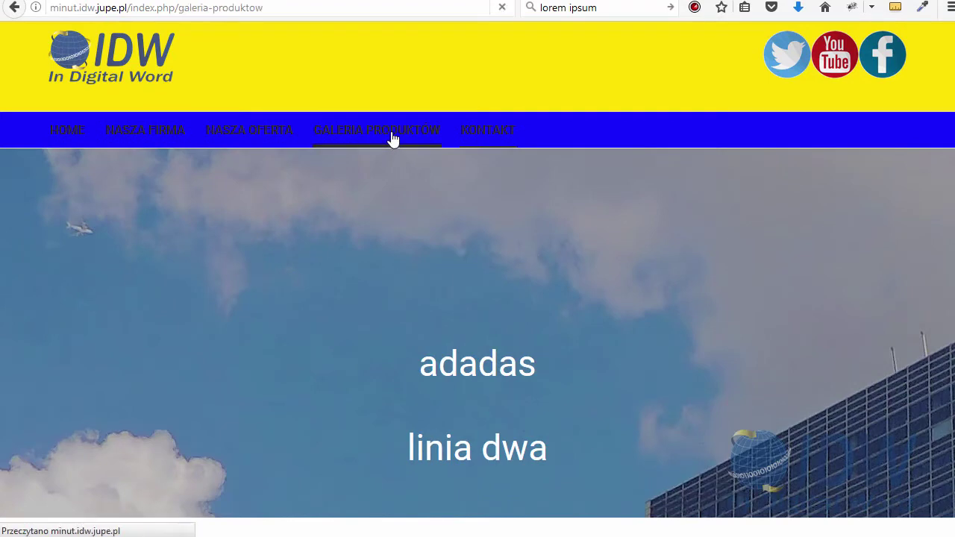
pyautogui.scroll(-3, 265, 260)
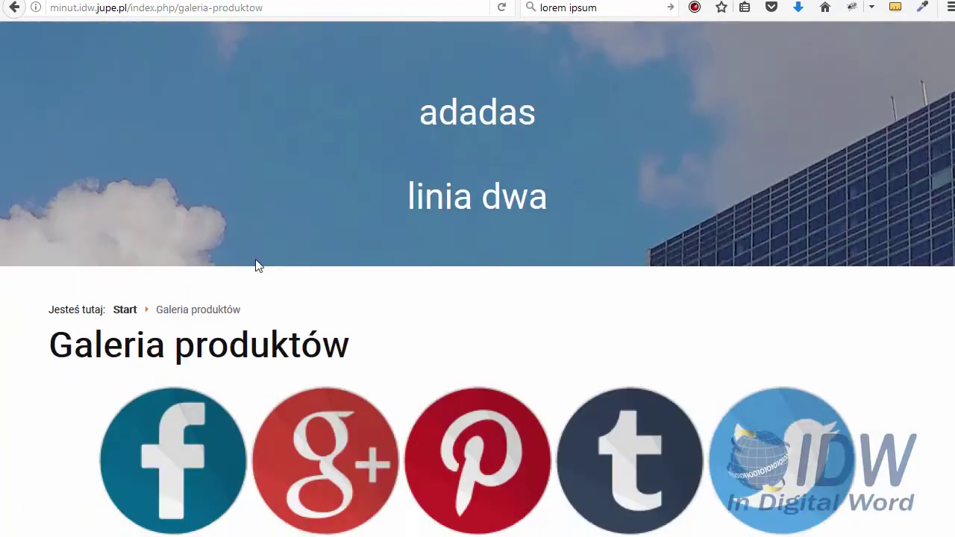
pyautogui.scroll(3, 536, 214)
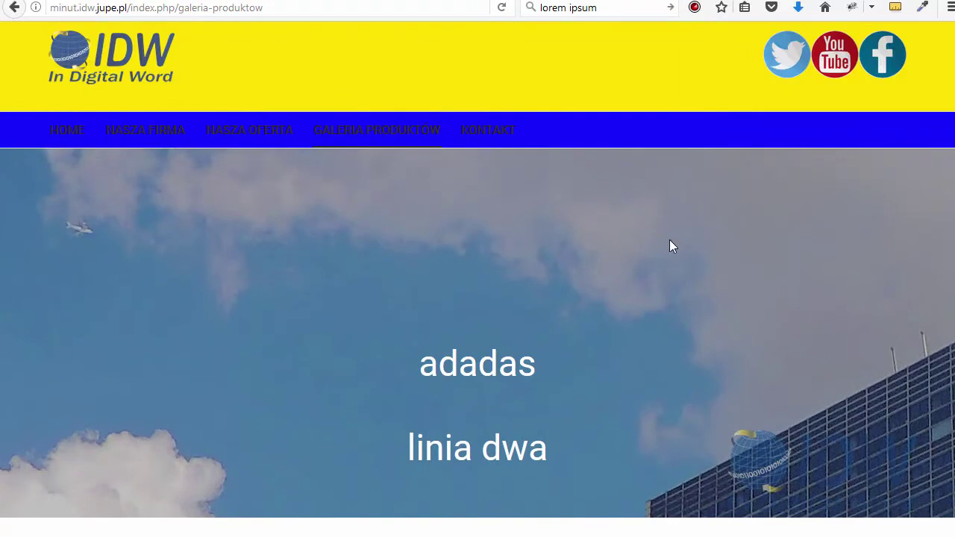
pyautogui.hotkey('ctrl', 'Tab')
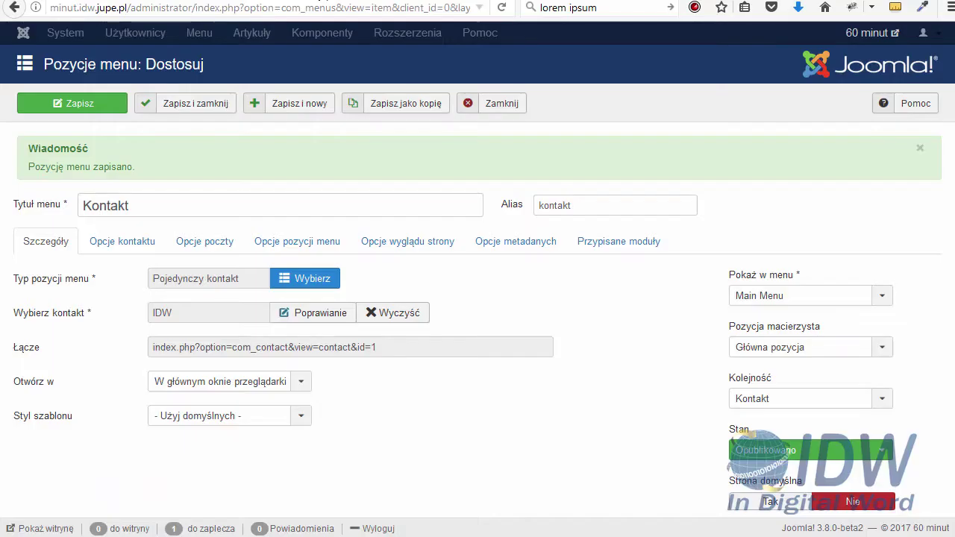
# Close the menu item editor and open the napis główny module from the Site Modules list
pyautogui.click(502, 105)
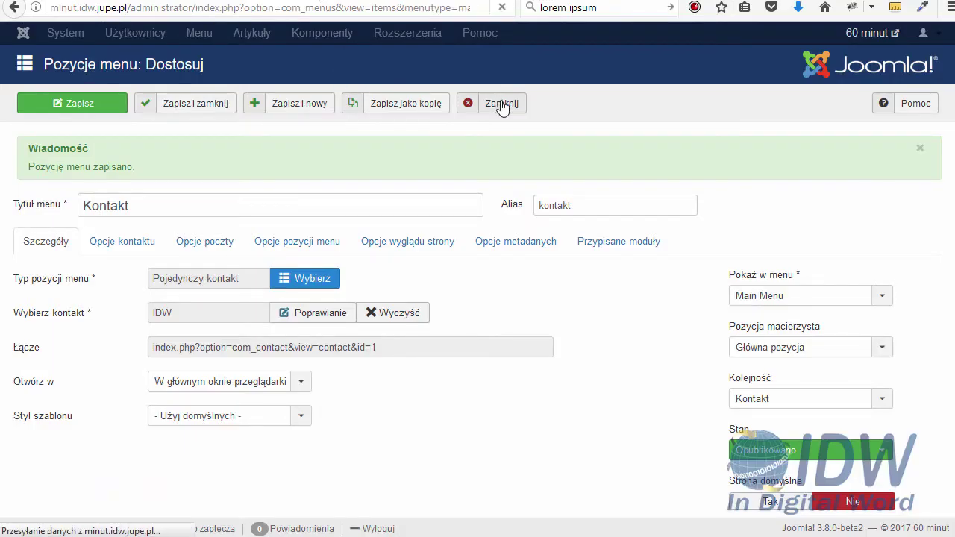
pyautogui.click(460, 33)
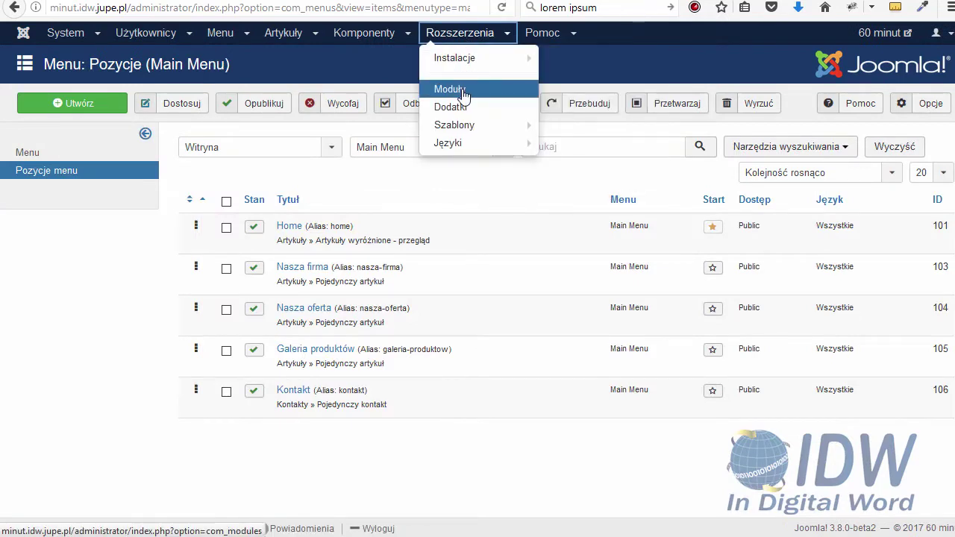
pyautogui.click(463, 90)
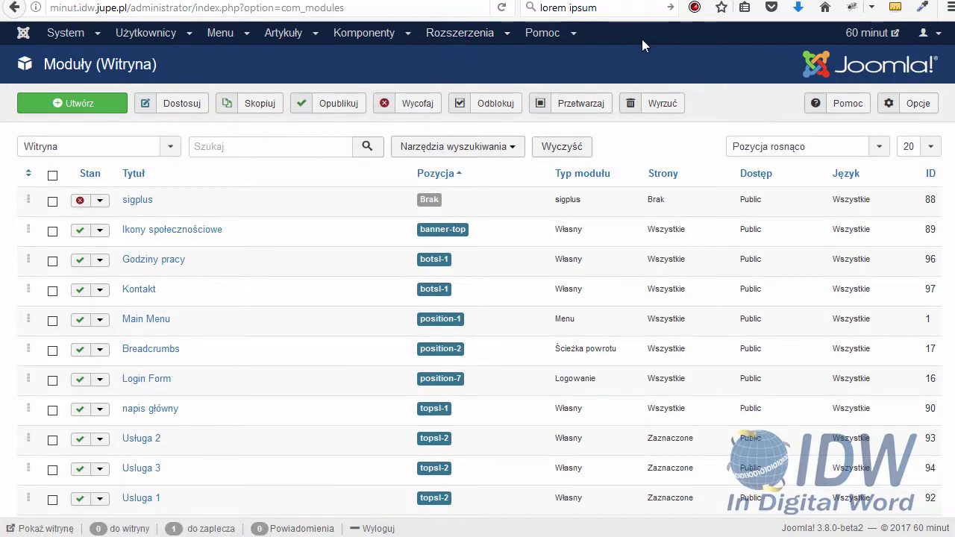
pyautogui.scroll(-1, 184, 335)
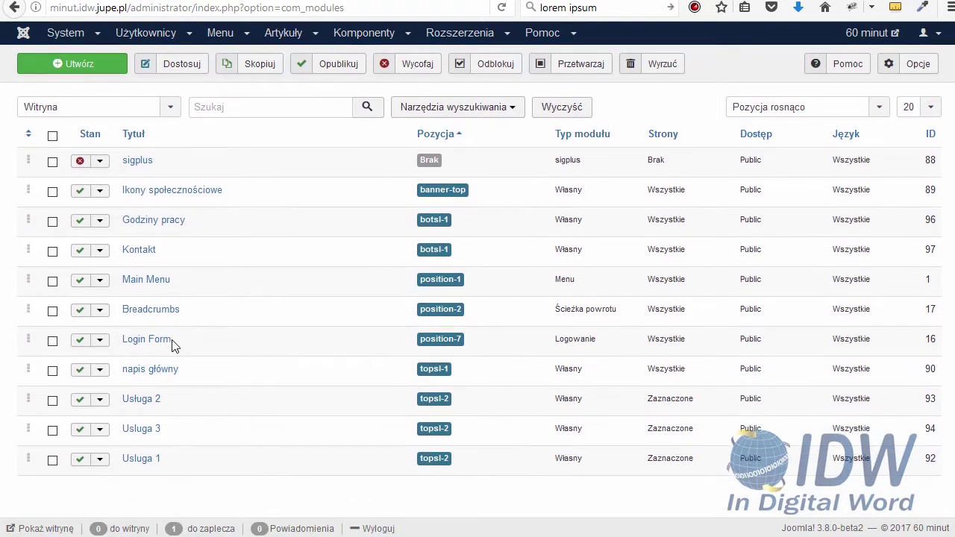
pyautogui.click(149, 369)
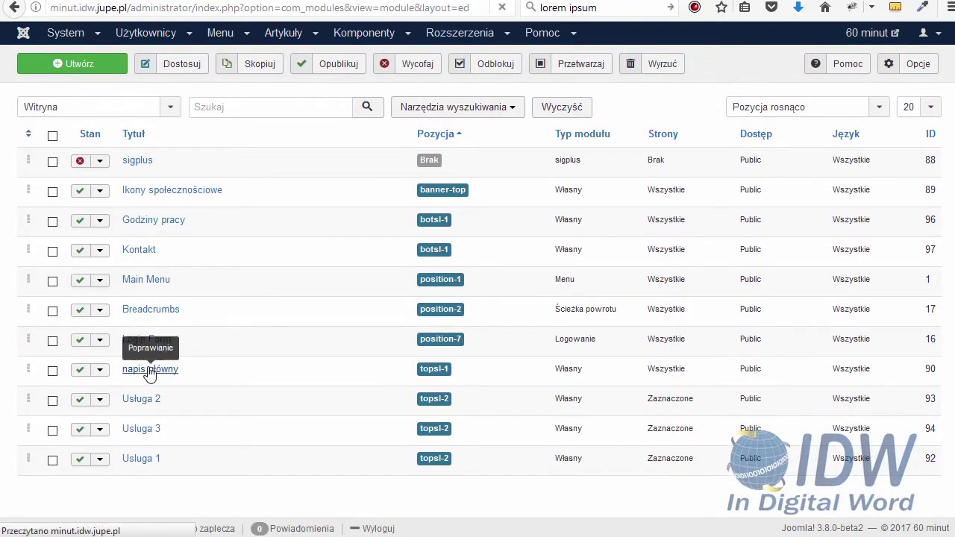
# Assign napis główny only to the Home page, then save and close it
pyautogui.click(127, 187)
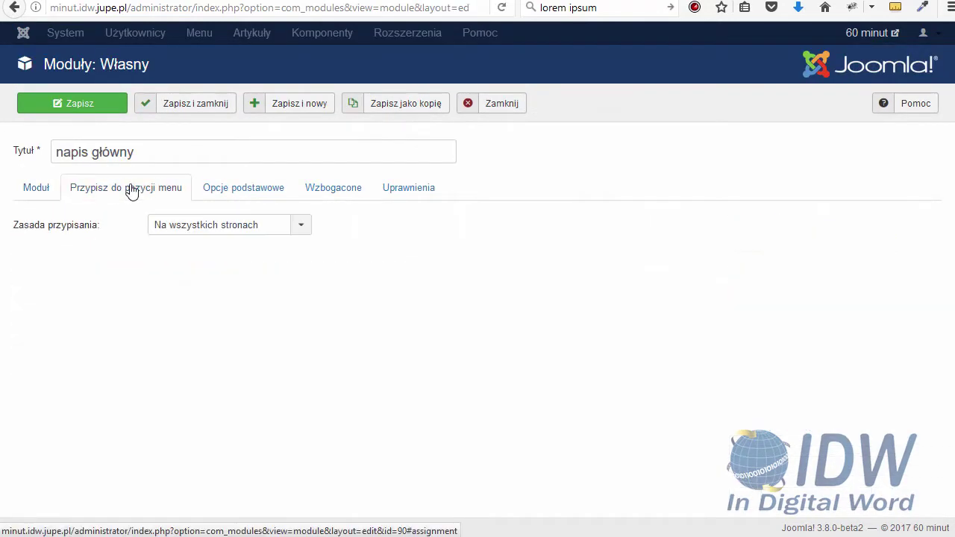
pyautogui.click(185, 230)
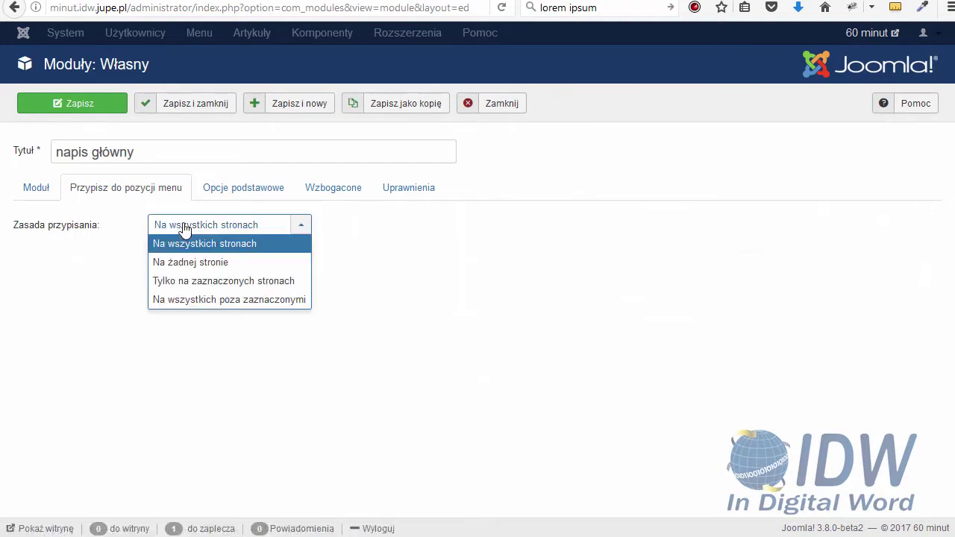
pyautogui.click(185, 282)
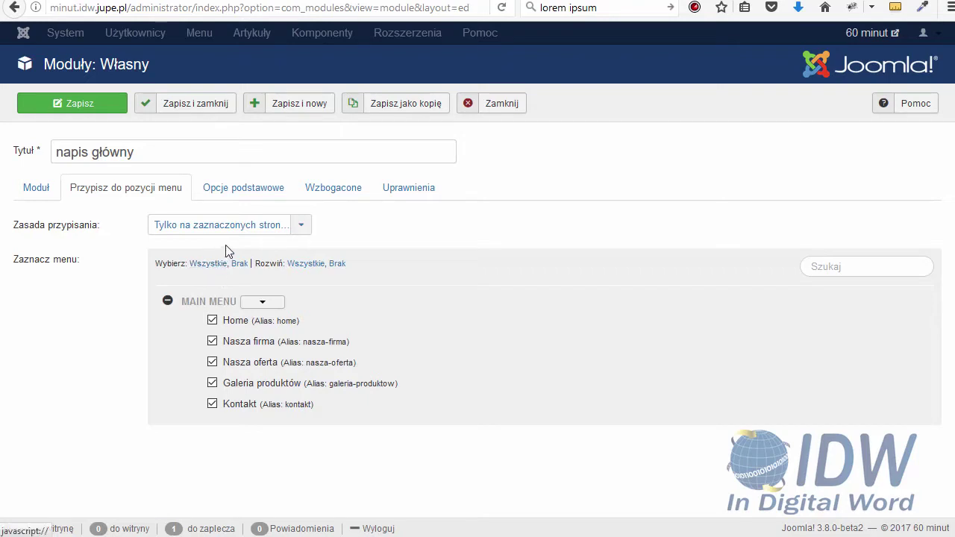
pyautogui.click(239, 265)
pyautogui.click(212, 321)
pyautogui.click(187, 104)
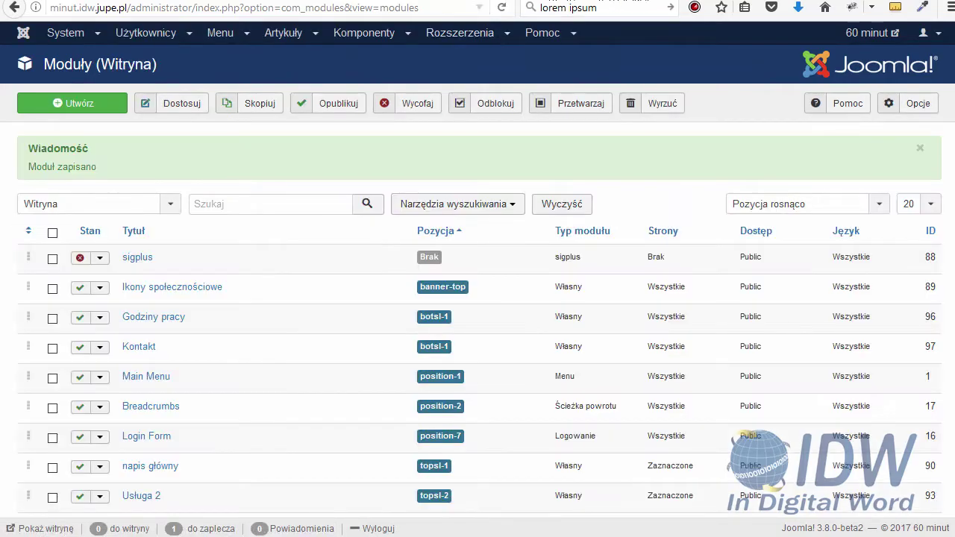
pyautogui.click(41, 528)
# Reload the live site and browse Galeria produktów, Nasza oferta, Nasza firma and Home to check the banner
pyautogui.click(501, 7)
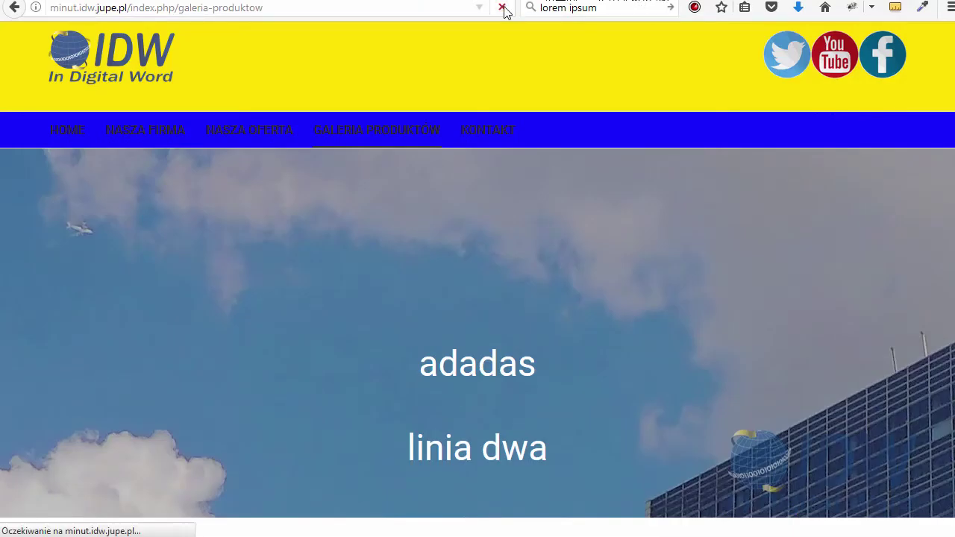
pyautogui.scroll(-4, 422, 240)
pyautogui.scroll(4, 416, 288)
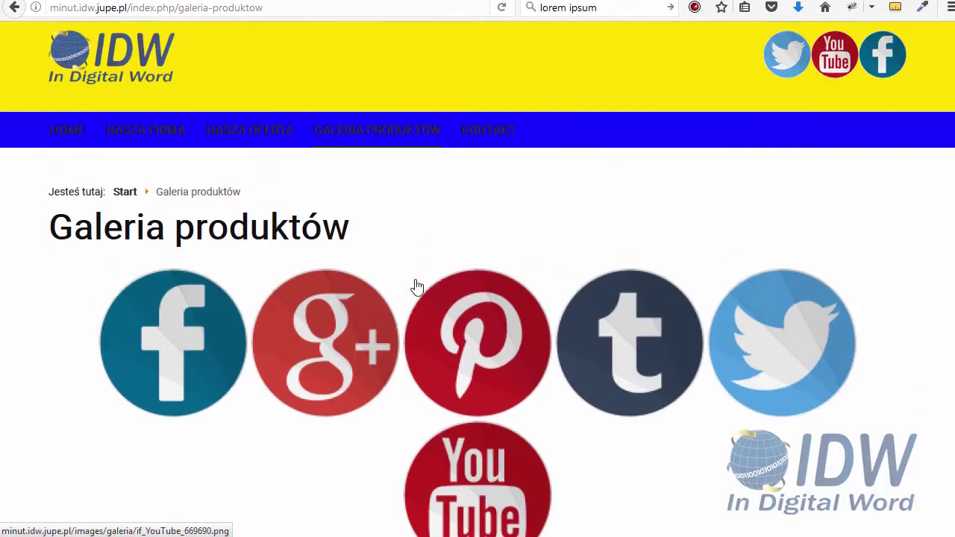
pyautogui.click(395, 132)
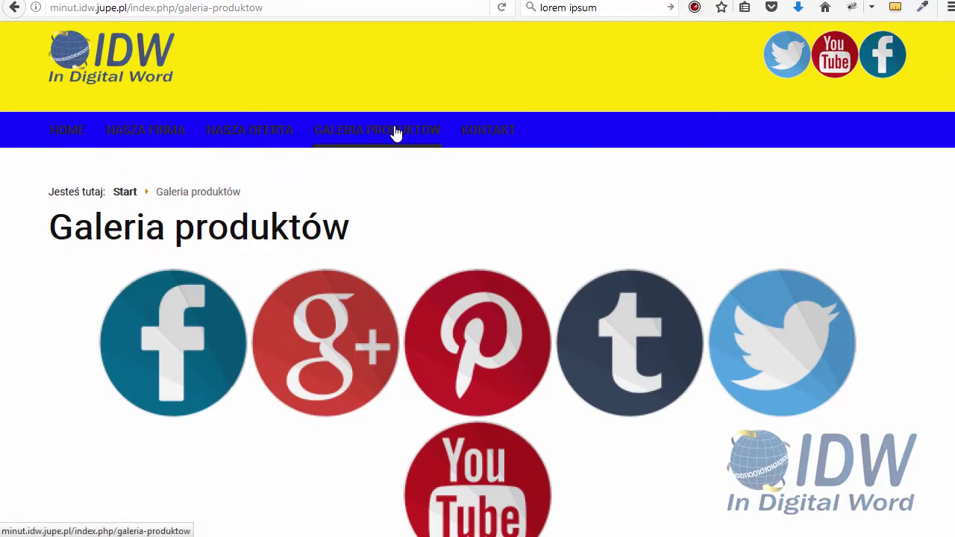
pyautogui.click(253, 133)
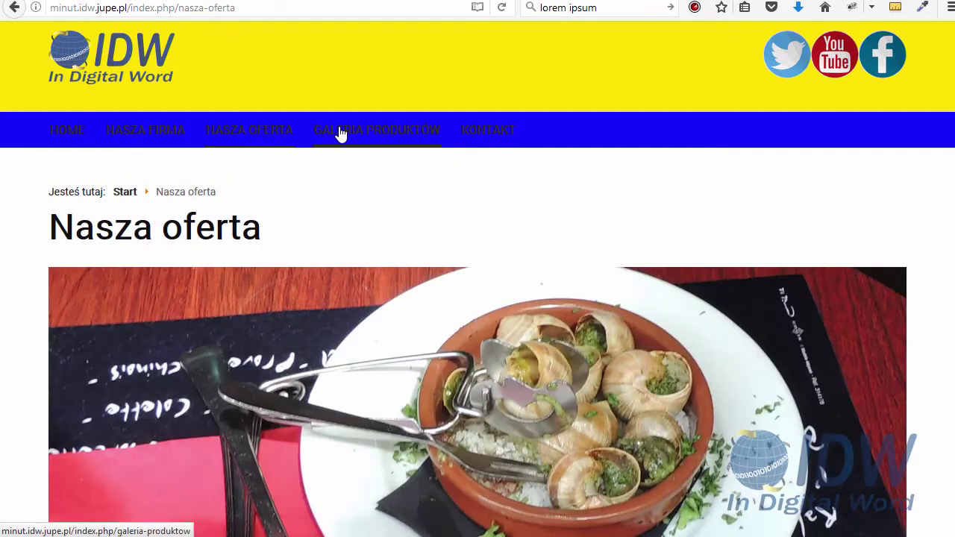
pyautogui.click(339, 132)
pyautogui.click(173, 140)
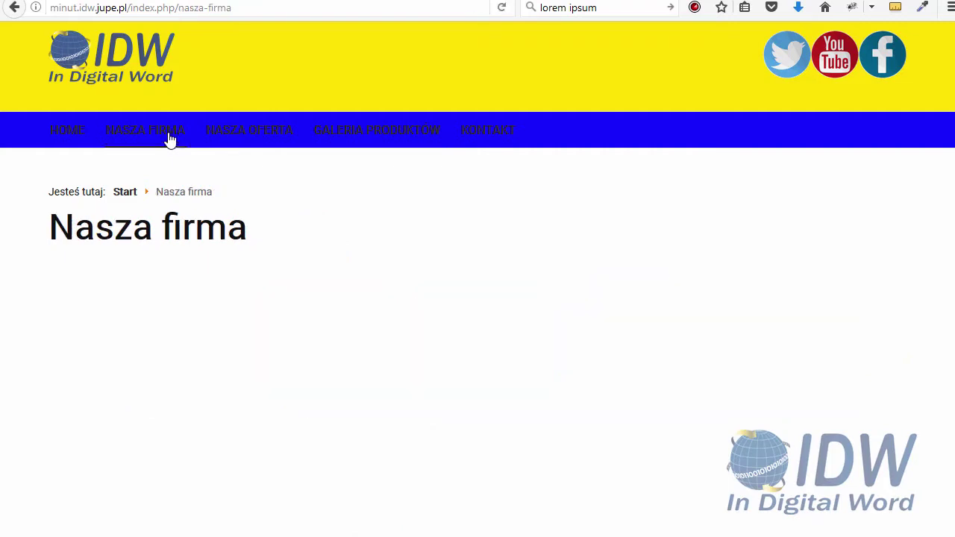
pyautogui.click(139, 134)
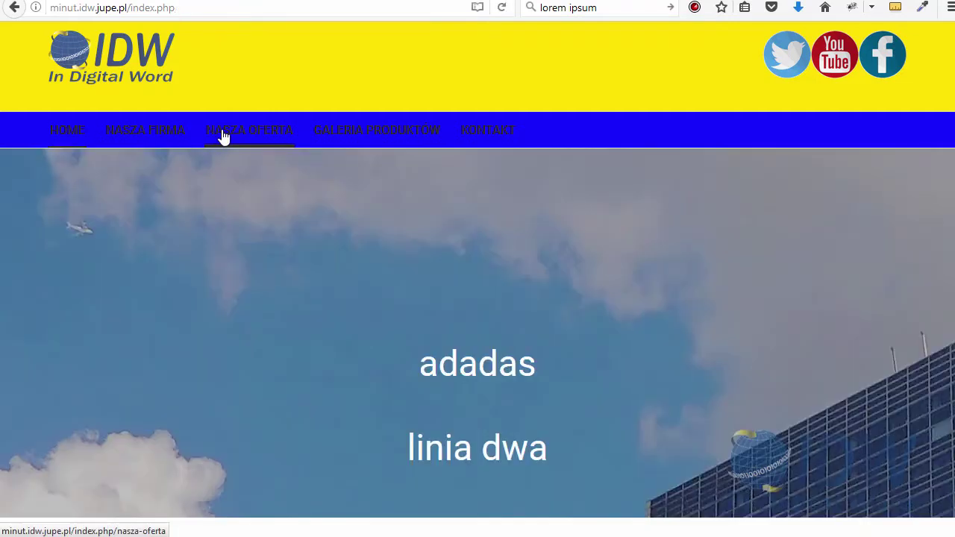
pyautogui.click(226, 137)
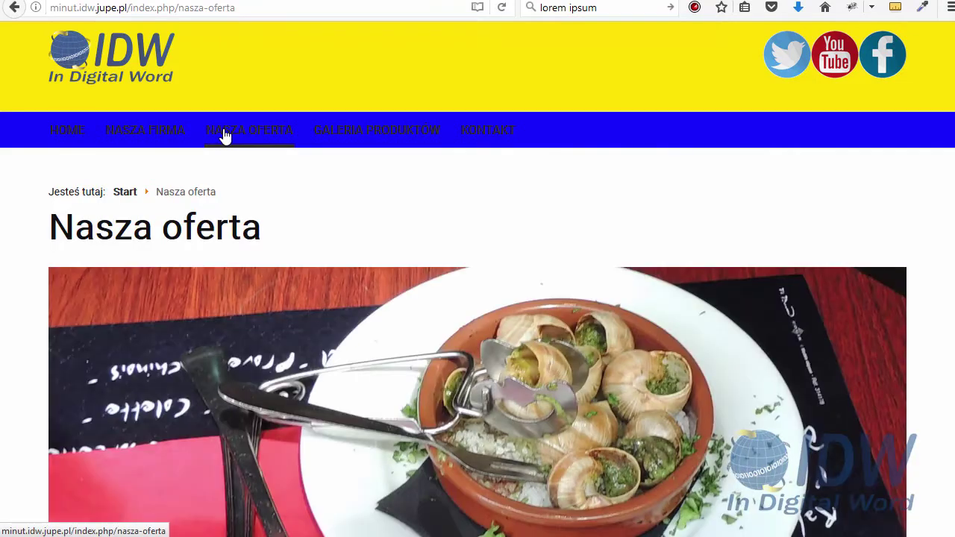
pyautogui.click(72, 148)
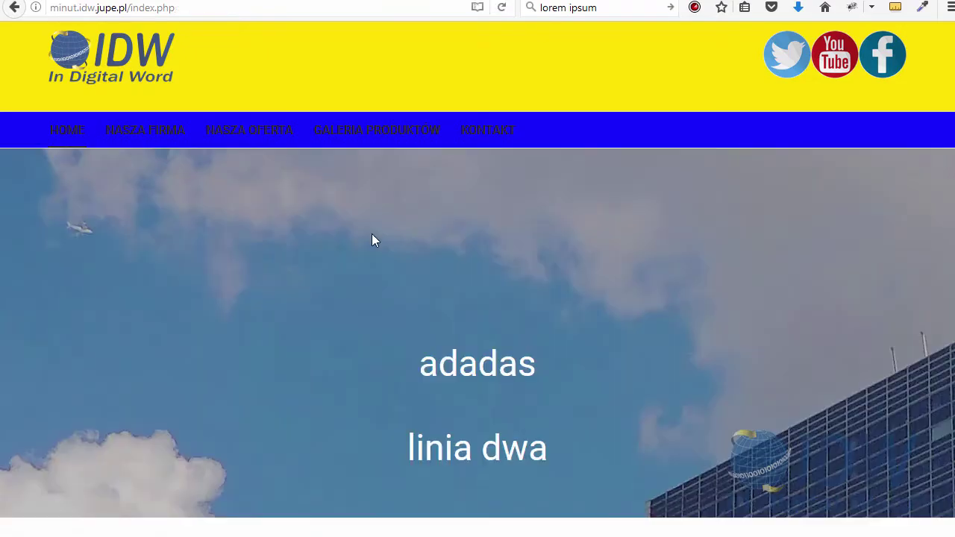
pyautogui.scroll(-10, 372, 233)
pyautogui.scroll(10, 375, 248)
# Filter the plugin manager by 'map' and toggle the System - Google Maps plugin's status
pyautogui.hotkey('ctrl', 'Tab')
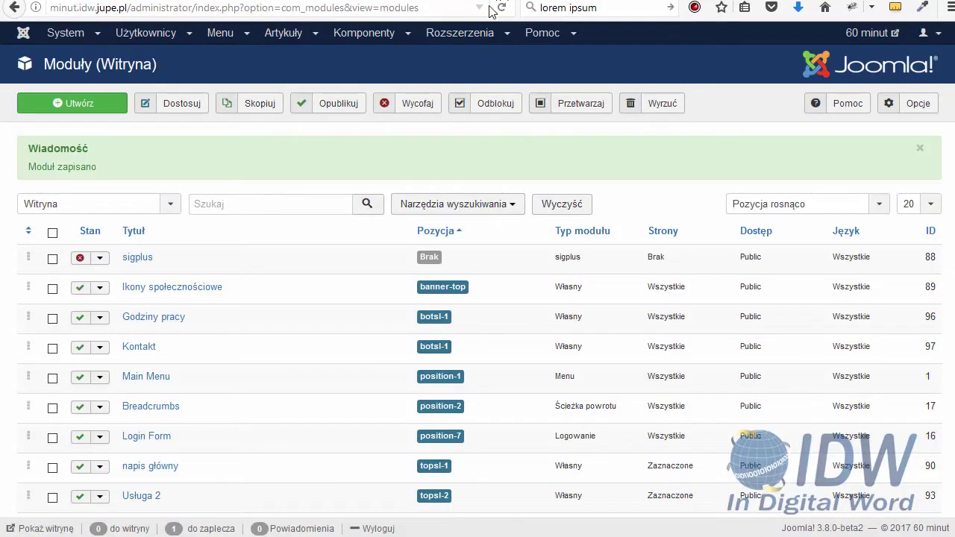
pyautogui.click(459, 33)
pyautogui.click(484, 105)
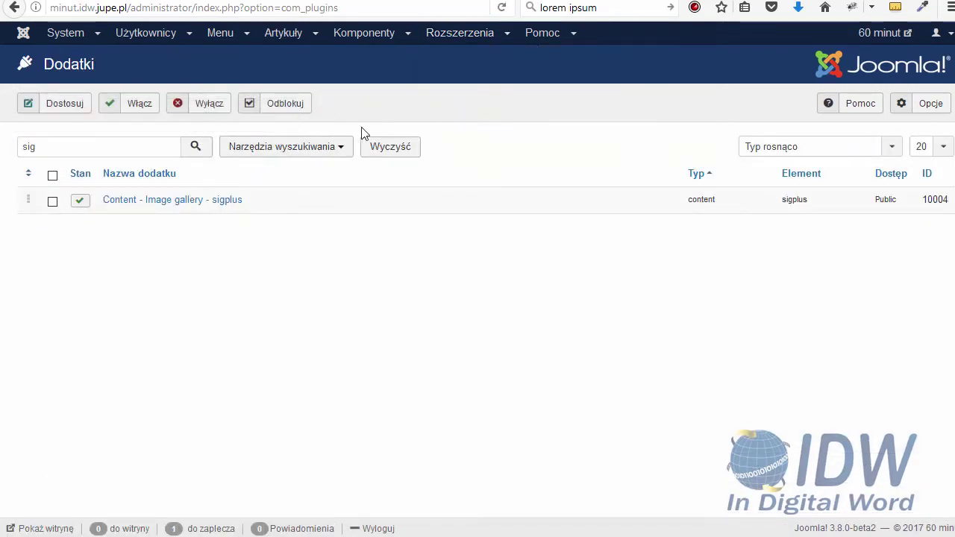
pyautogui.click(378, 145)
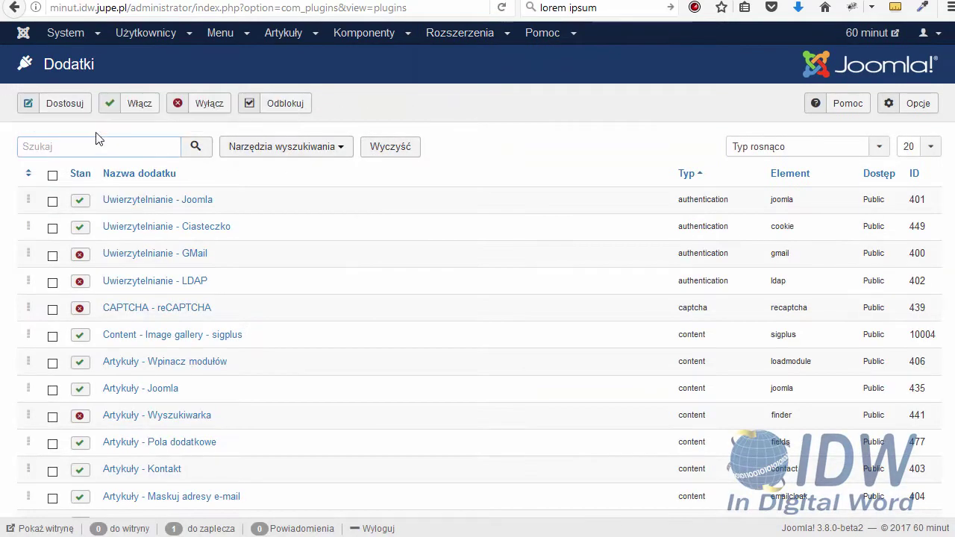
pyautogui.click(95, 139)
pyautogui.write('map')
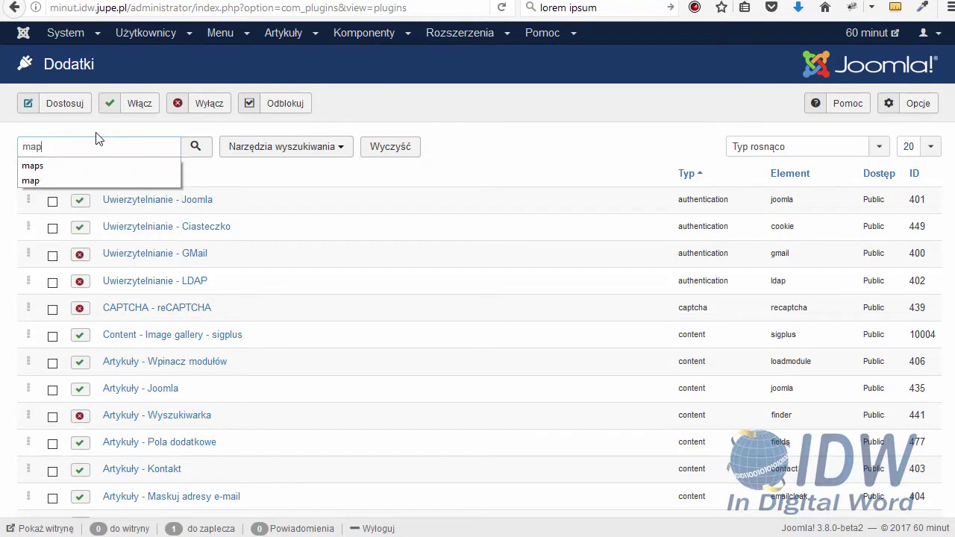
pyautogui.press('Return')
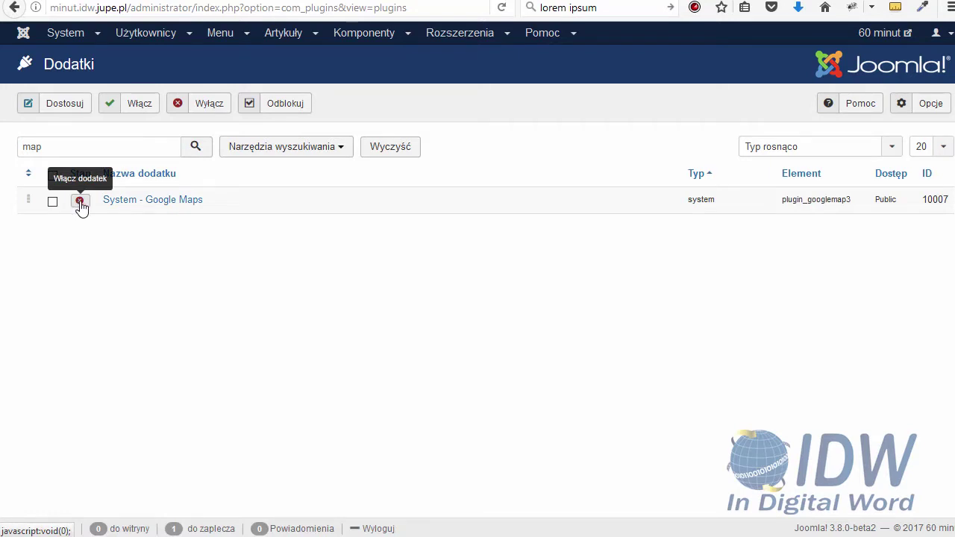
pyautogui.click(81, 203)
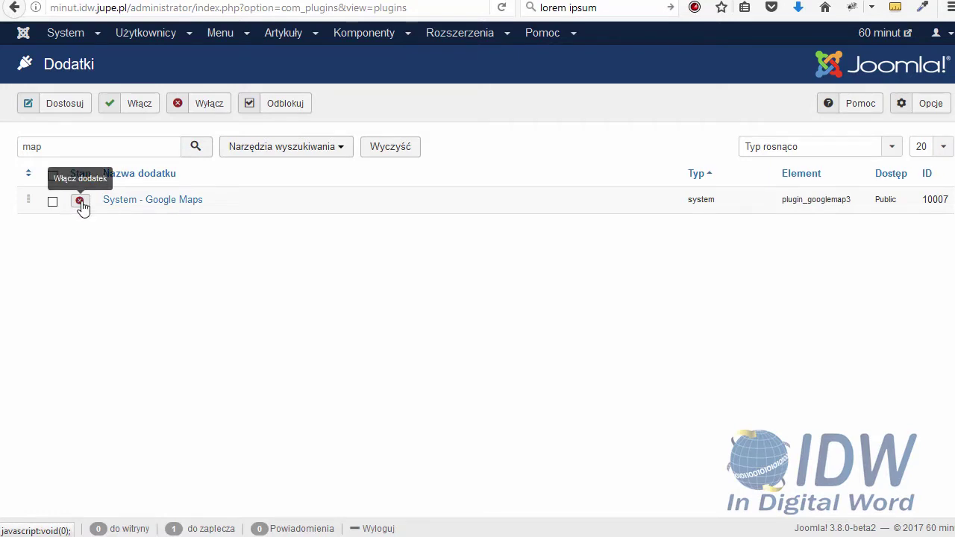
pyautogui.click(81, 203)
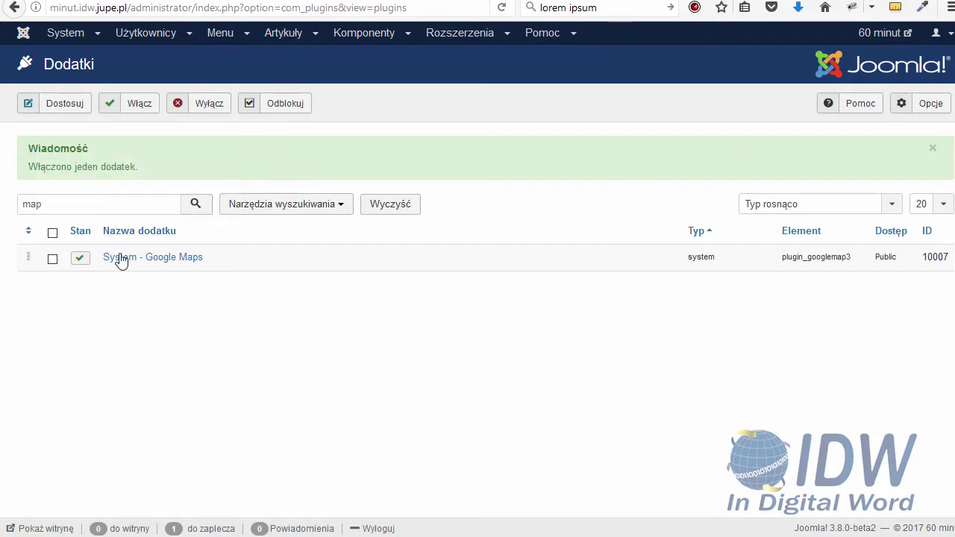
# Open the System - Google Maps plugin and view its Location settings
pyautogui.click(130, 259)
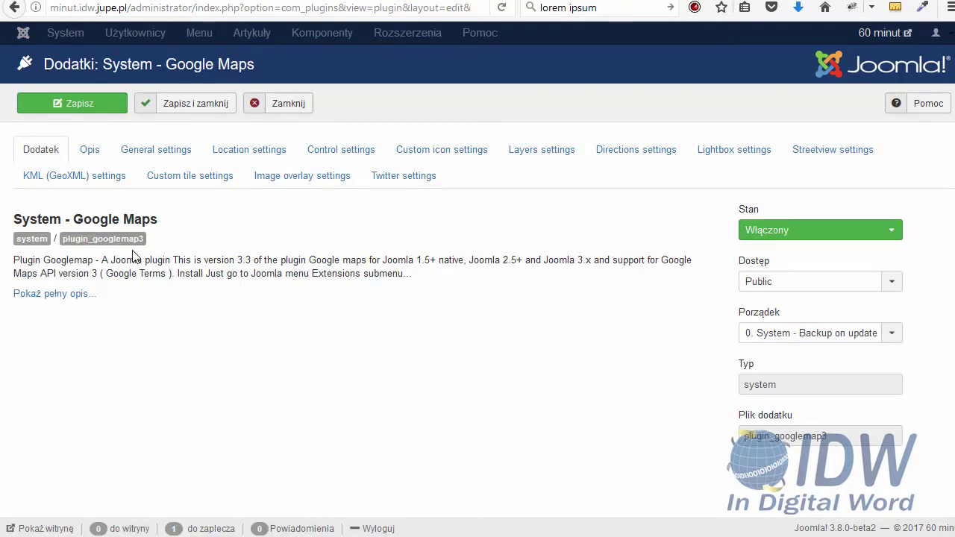
pyautogui.click(262, 158)
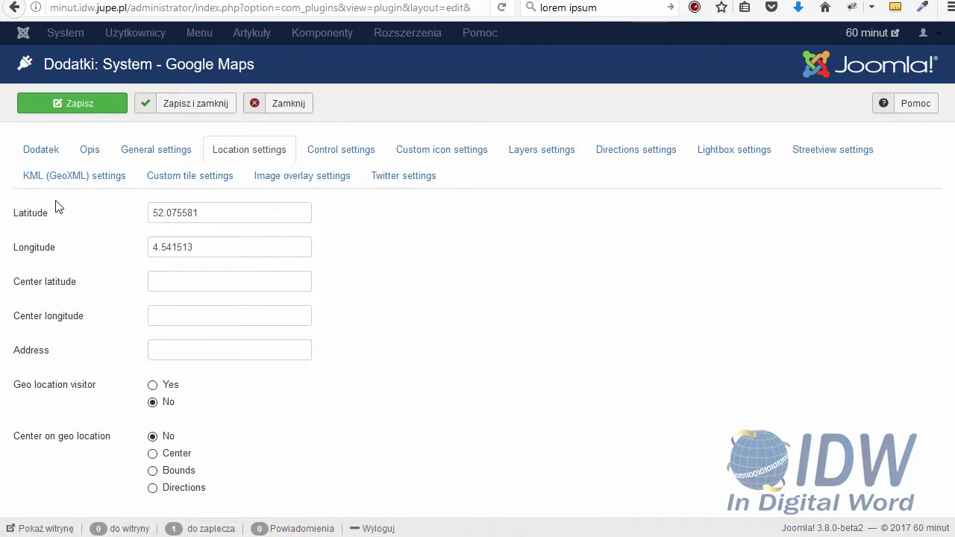
pyautogui.moveTo(46, 215)
pyautogui.moveTo(52, 251)
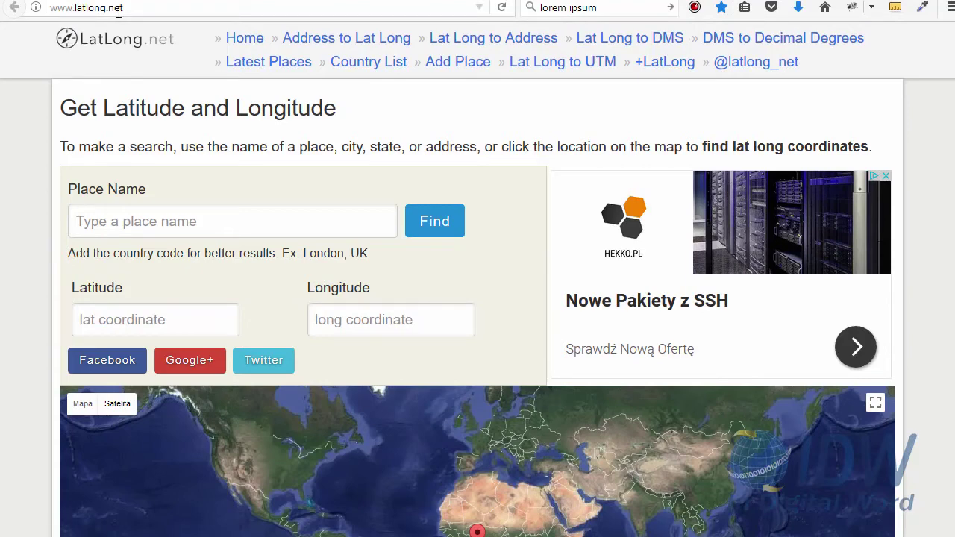
# Look up Lublin by place name on LatLong.net
pyautogui.scroll(-2, 161, 208)
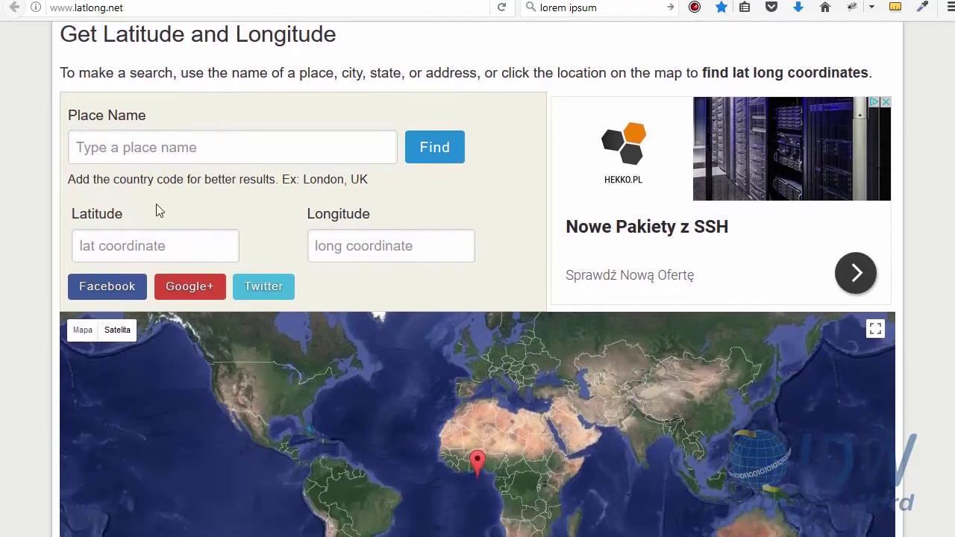
pyautogui.write('lubl')
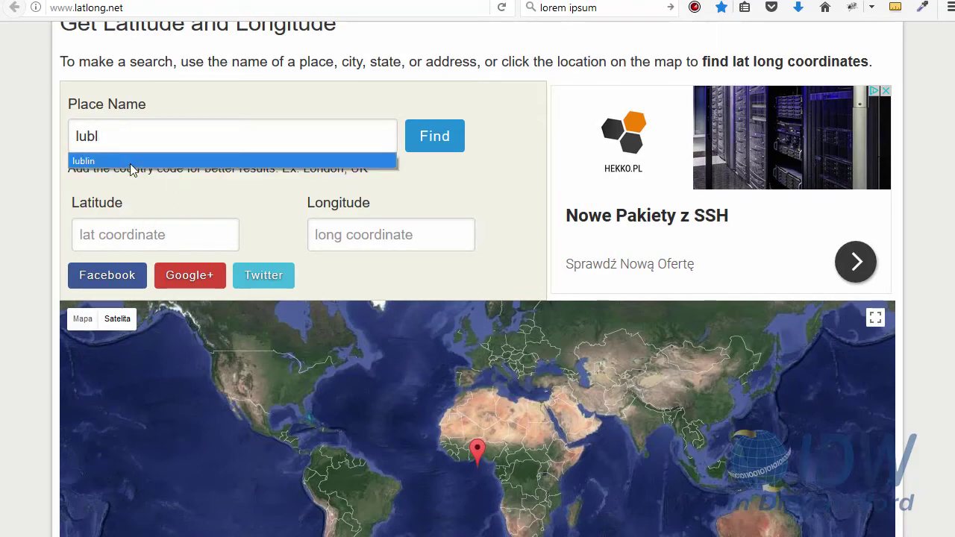
pyautogui.click(130, 163)
pyautogui.click(432, 140)
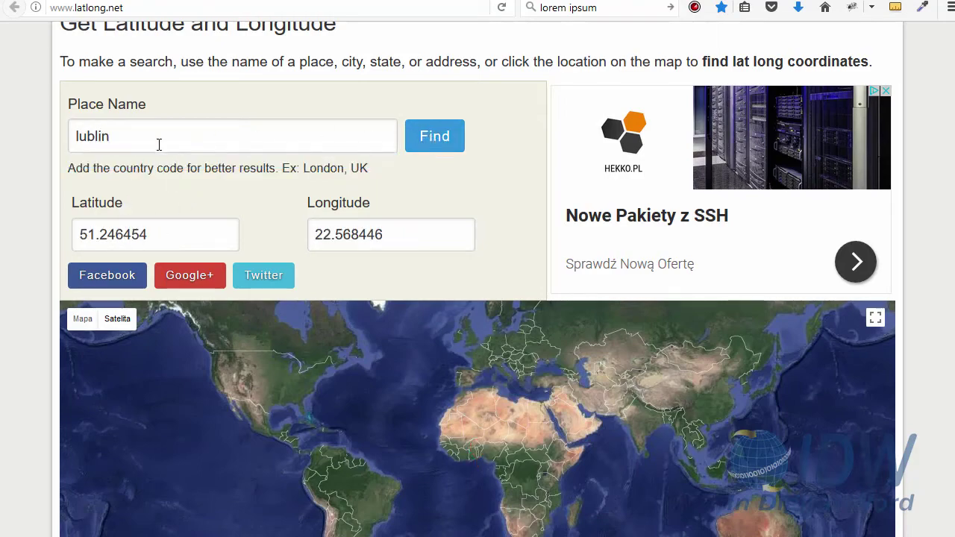
# Pin the marker on Lubartowska street in central Lublin (51.248776, 22.566347)
pyautogui.scroll(-3, 550, 367)
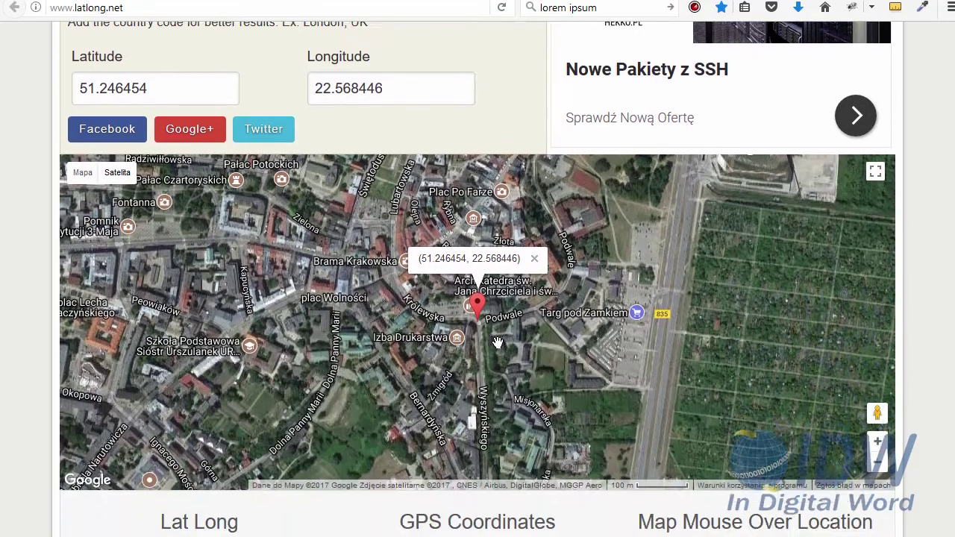
pyautogui.moveTo(478, 287); pyautogui.dragTo(385, 272)
pyautogui.click(265, 237)
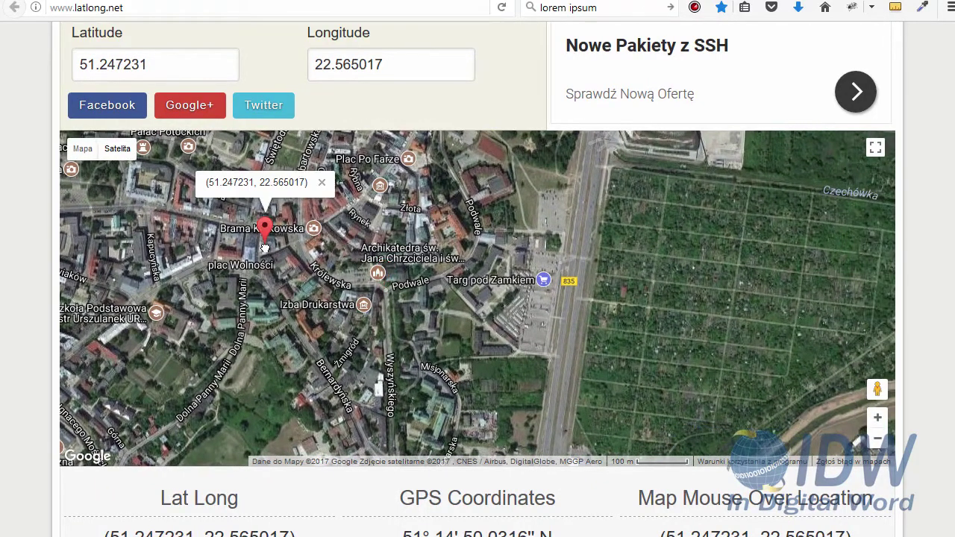
pyautogui.click(385, 192)
pyautogui.moveTo(388, 190)
pyautogui.mouseDown()
pyautogui.moveTo(286, 262)
pyautogui.moveTo(520, 227)
pyautogui.mouseUp()
pyautogui.click(240, 200)
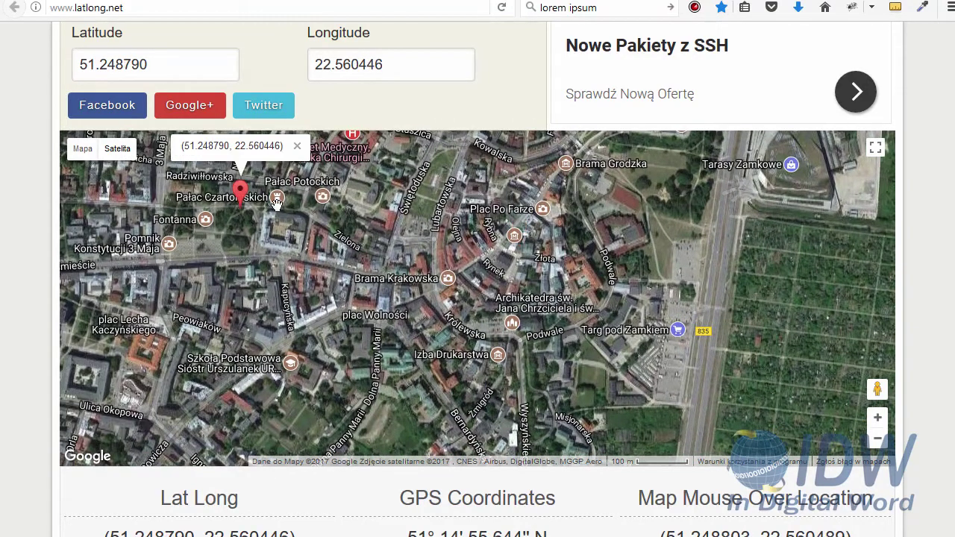
pyautogui.click(278, 198)
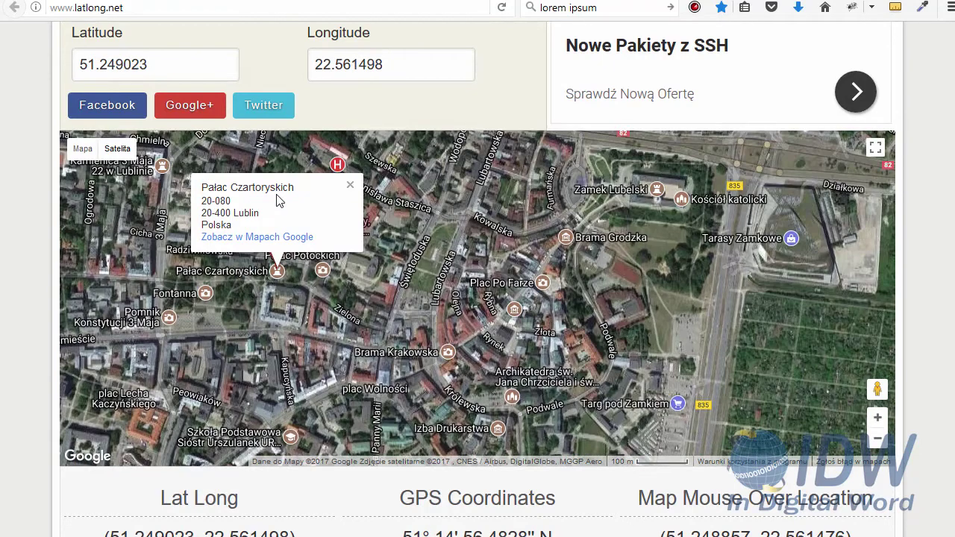
pyautogui.click(355, 321)
pyautogui.click(386, 314)
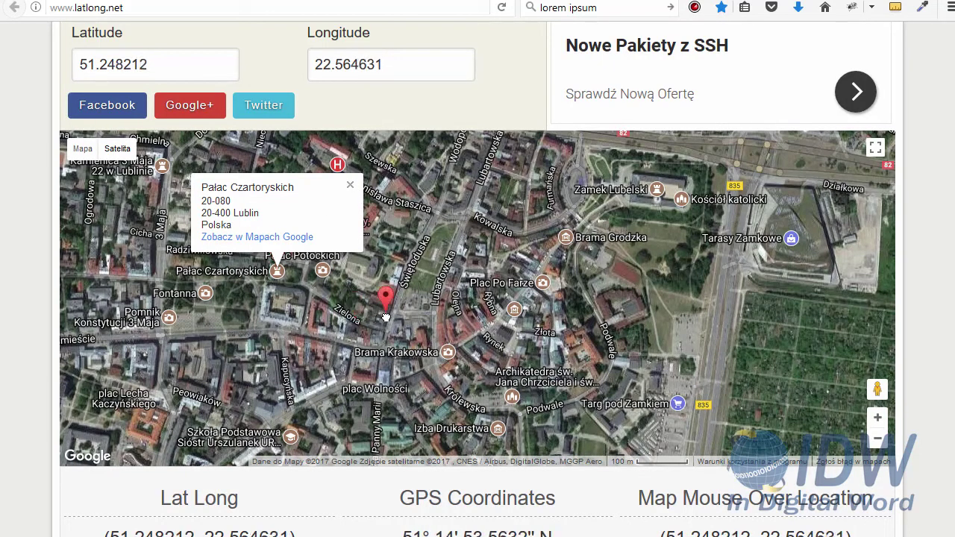
pyautogui.click(446, 284)
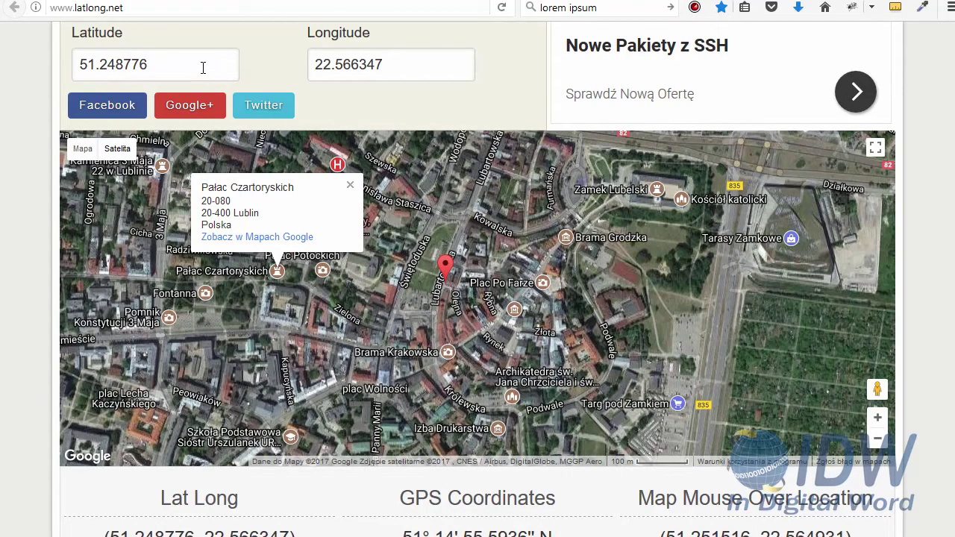
# Copy latitude 51.248776 and select the old Joomla latitude 52.075581 for replacement
pyautogui.moveTo(194, 64); pyautogui.dragTo(54, 67)
pyautogui.hotkey('ctrl', 'c')
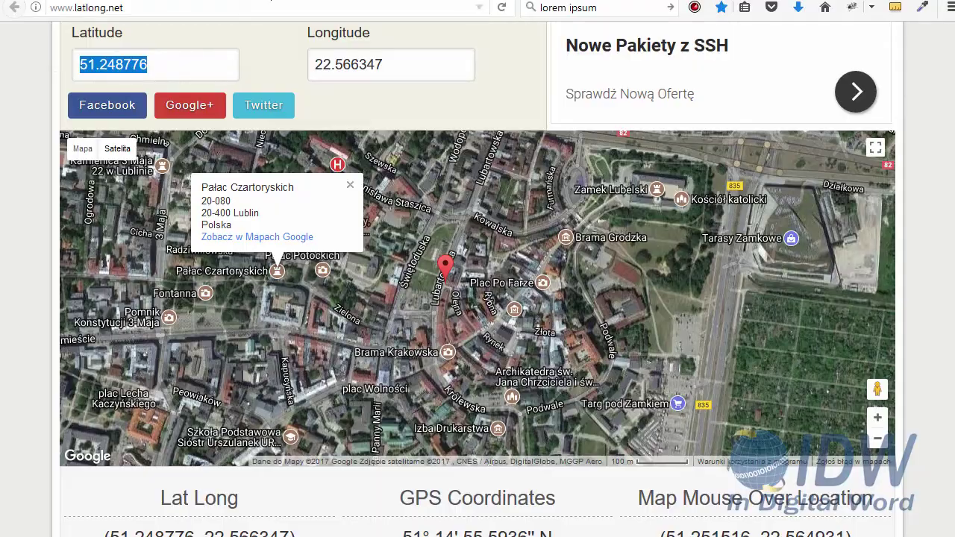
pyautogui.hotkey('ctrl', 'Tab')
pyautogui.moveTo(203, 211); pyautogui.dragTo(64, 211)
# Paste latitude 51.248776, then copy and paste longitude 22.566347 into the plugin settings
pyautogui.hotkey('ctrl', 'v')
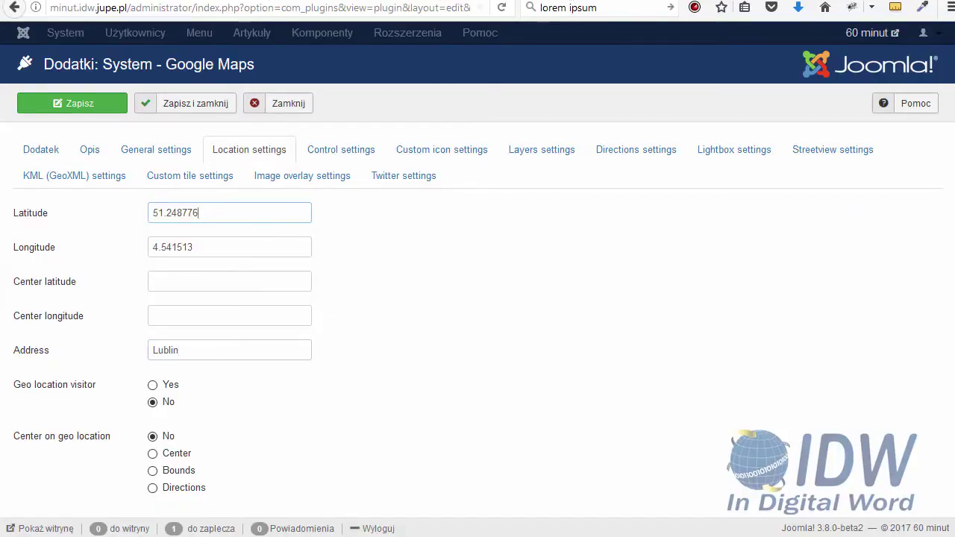
pyautogui.hotkey('ctrl', 'Tab')
pyautogui.moveTo(403, 60); pyautogui.dragTo(255, 63)
pyautogui.hotkey('ctrl', 'c')
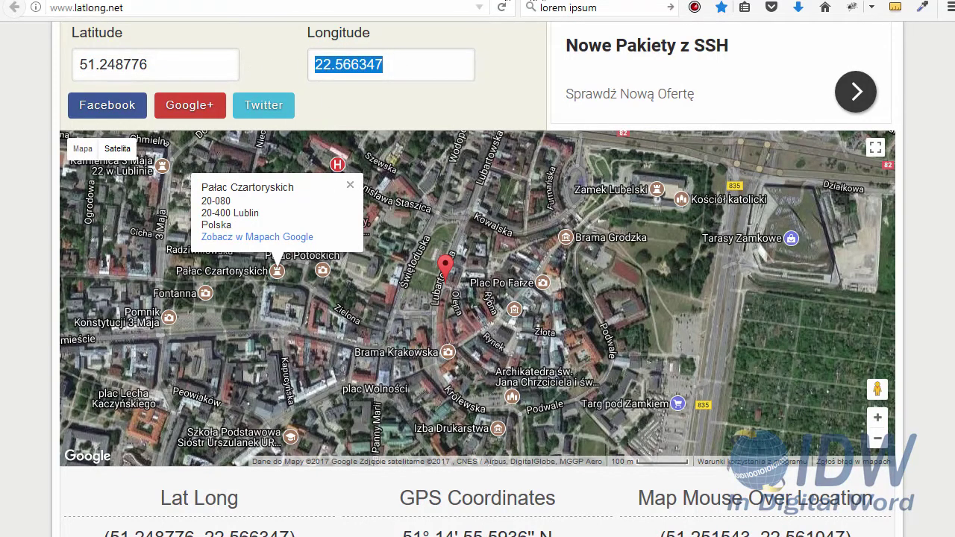
pyautogui.hotkey('ctrl', 'Tab')
pyautogui.press('Tab')
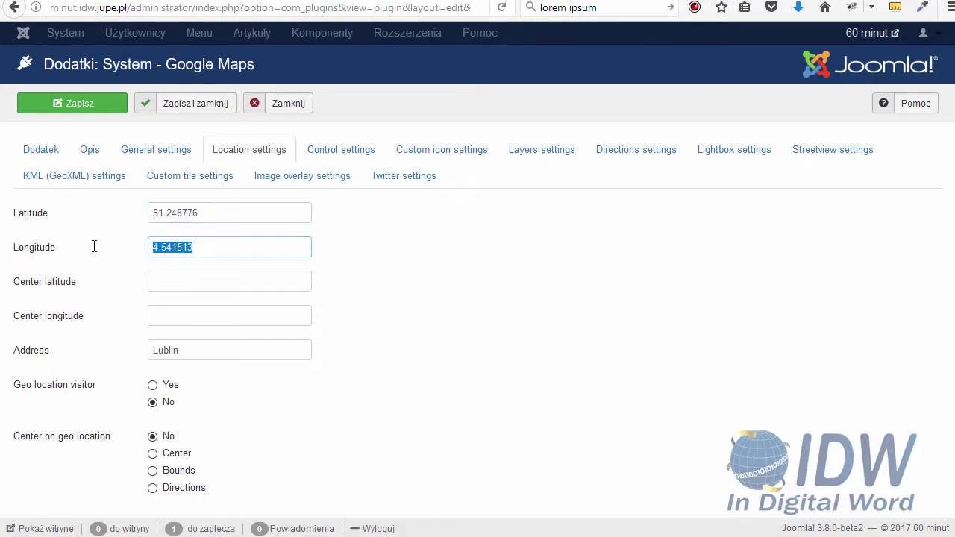
pyautogui.hotkey('ctrl', 'v')
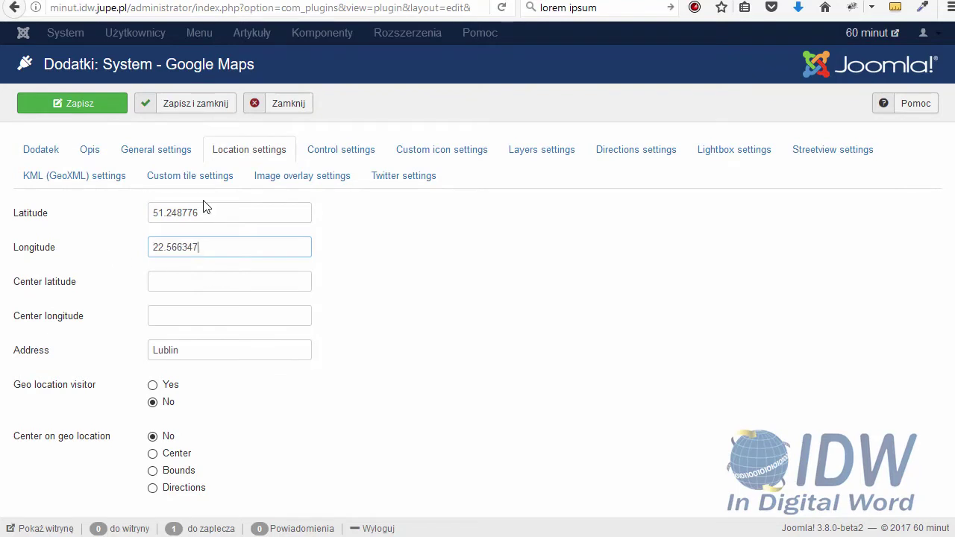
# Set the plugin's Print button to none in General settings
pyautogui.click(175, 152)
pyautogui.scroll(-2, 221, 344)
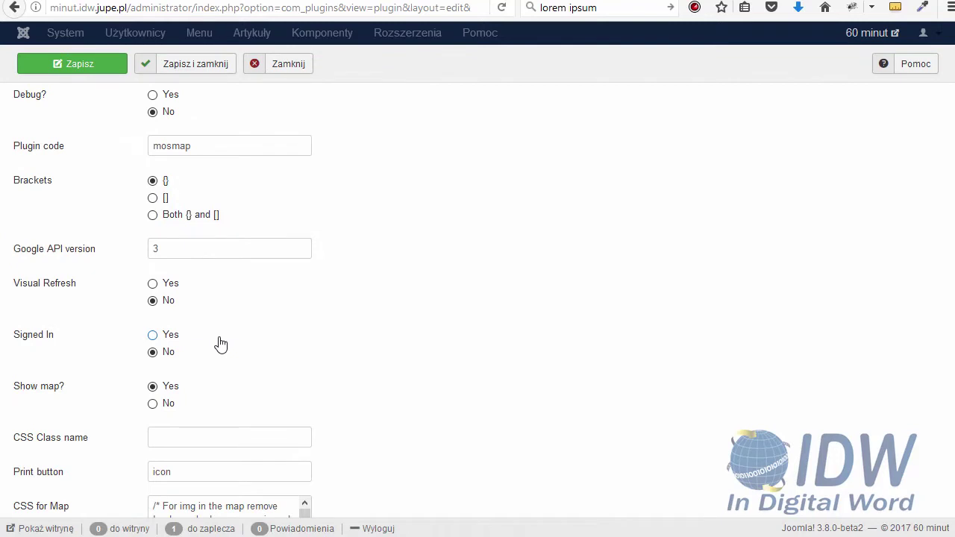
pyautogui.scroll(-2, 221, 343)
pyautogui.moveTo(48, 396)
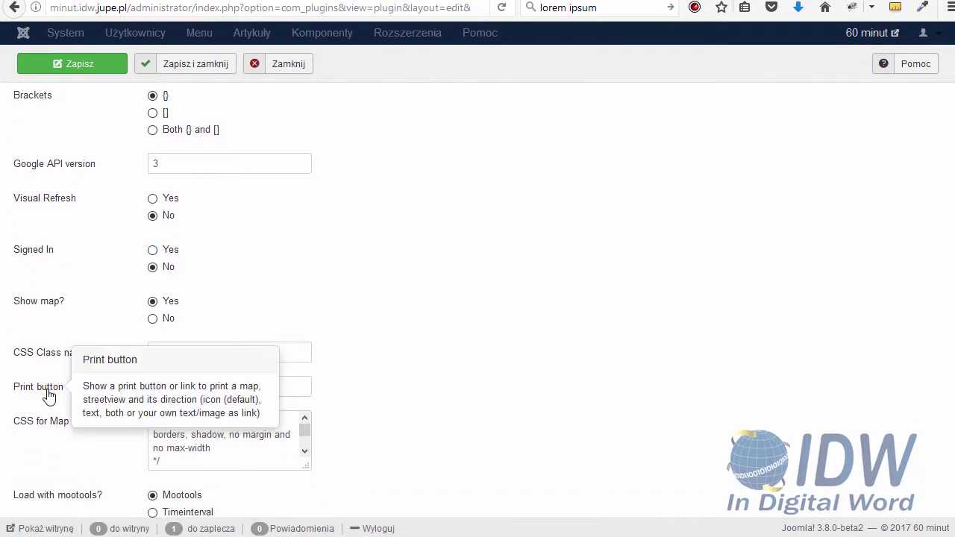
pyautogui.moveTo(188, 383); pyautogui.dragTo(106, 382)
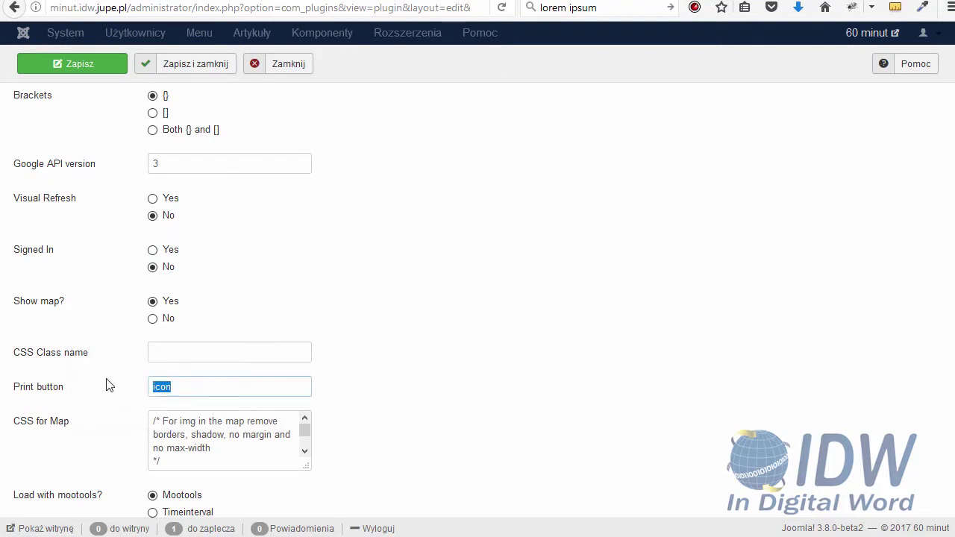
pyautogui.write('no')
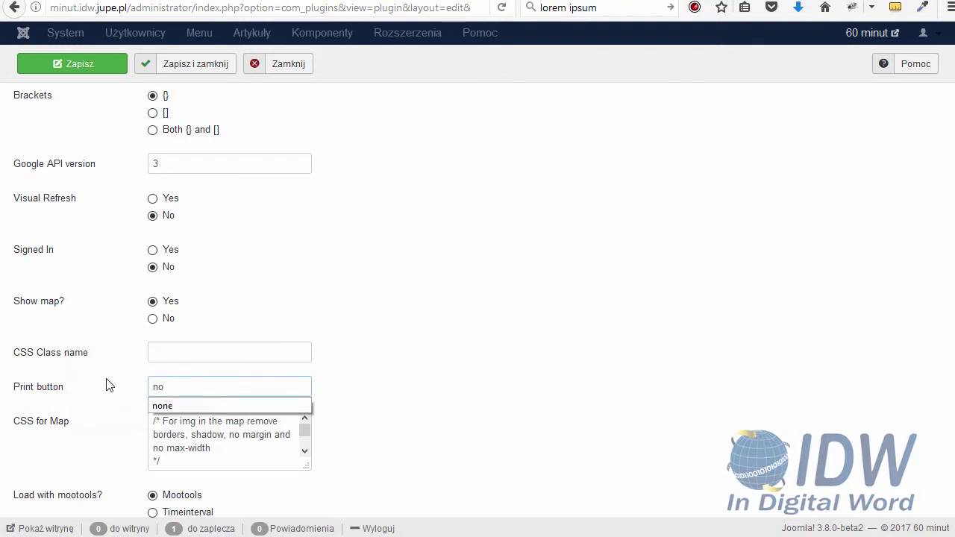
pyautogui.click(160, 407)
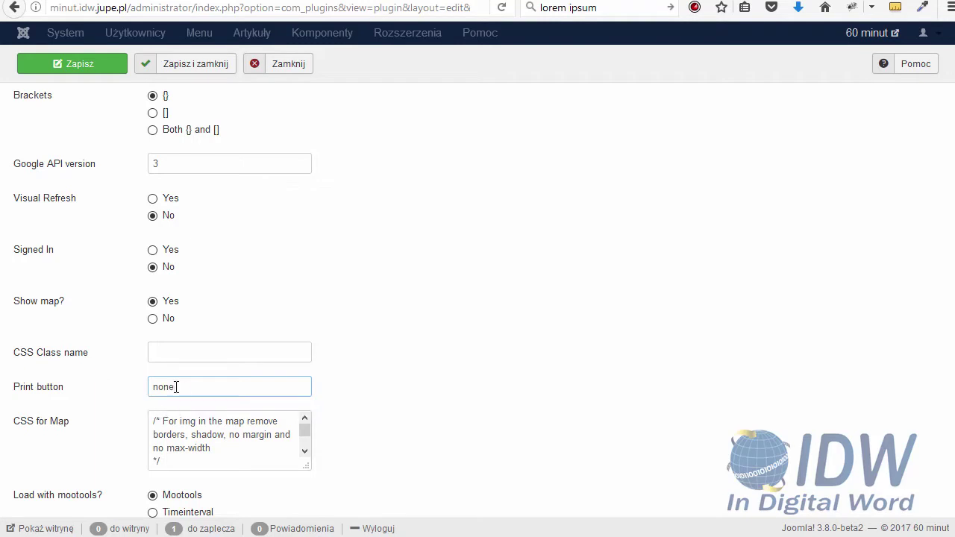
# Choose Poland - maps.google.pl as the Google website and save the plugin
pyautogui.scroll(-10, 186, 396)
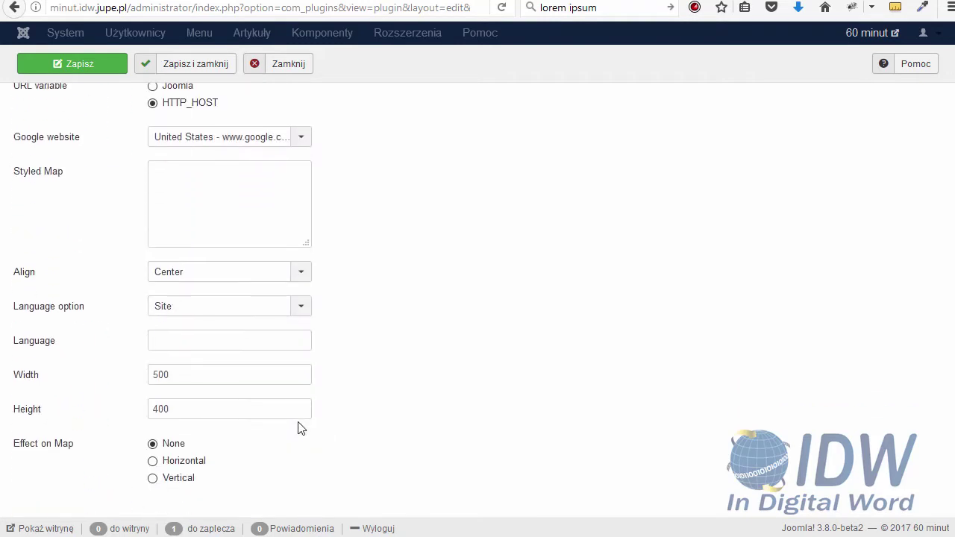
pyautogui.click(195, 140)
pyautogui.write('pol')
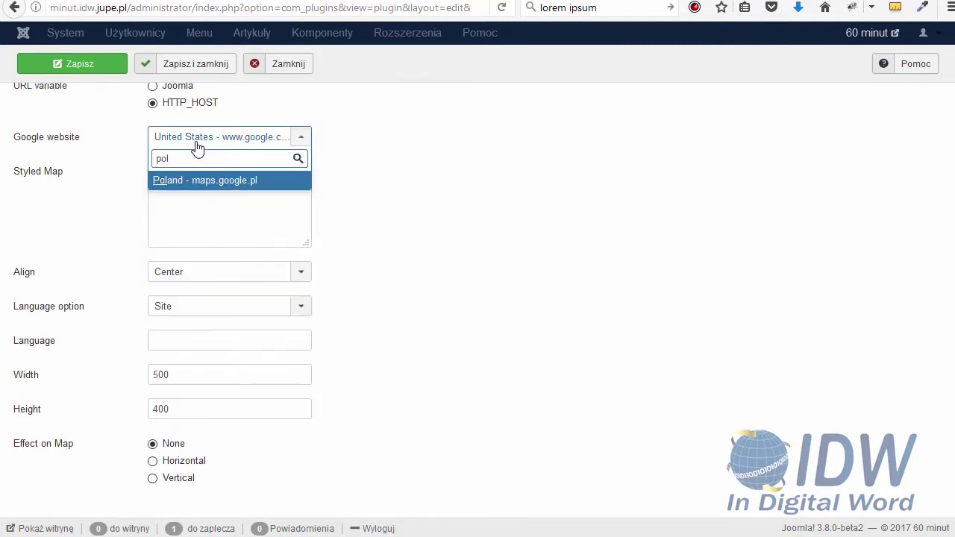
pyautogui.click(203, 179)
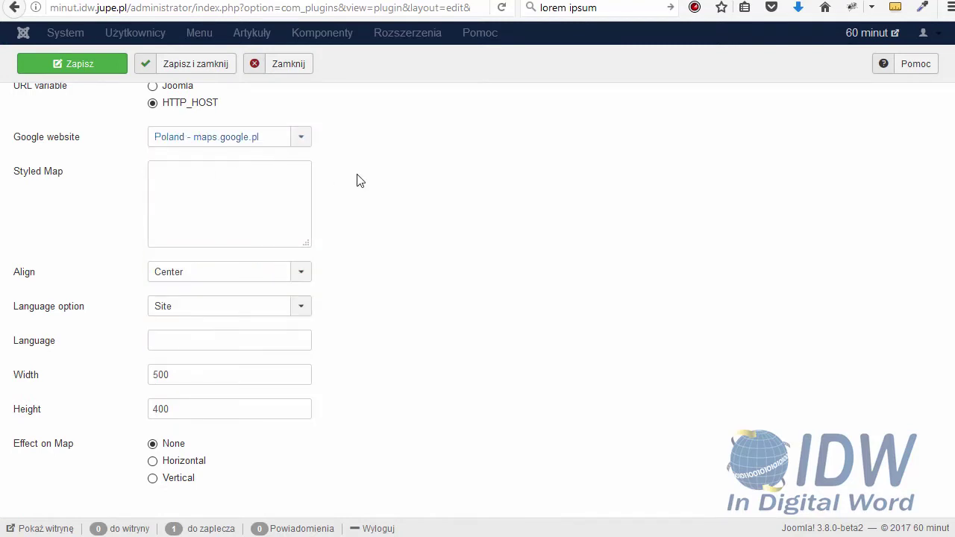
pyautogui.hotkey('ctrl', 's')
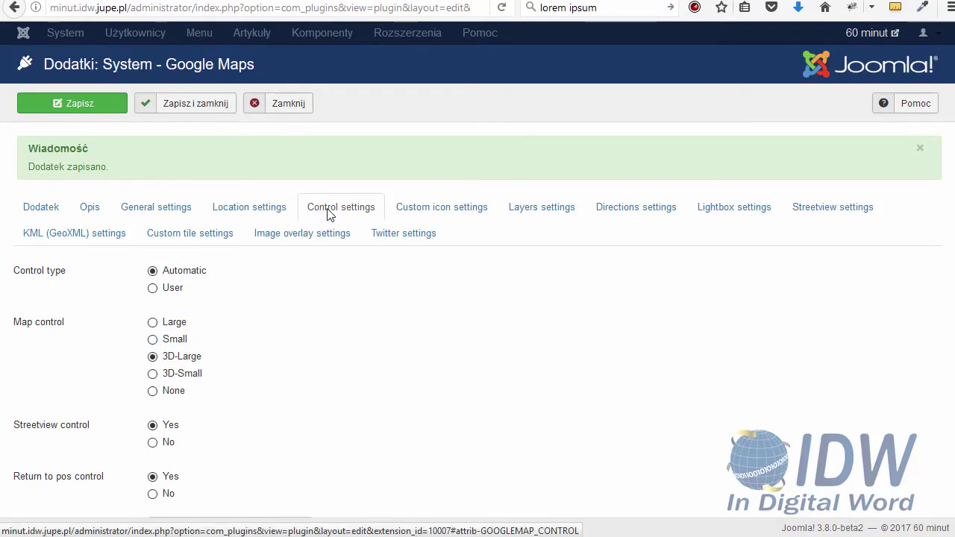
# Set Zoomlevel to 16 under Control settings and save the plugin
pyautogui.scroll(-3, 301, 324)
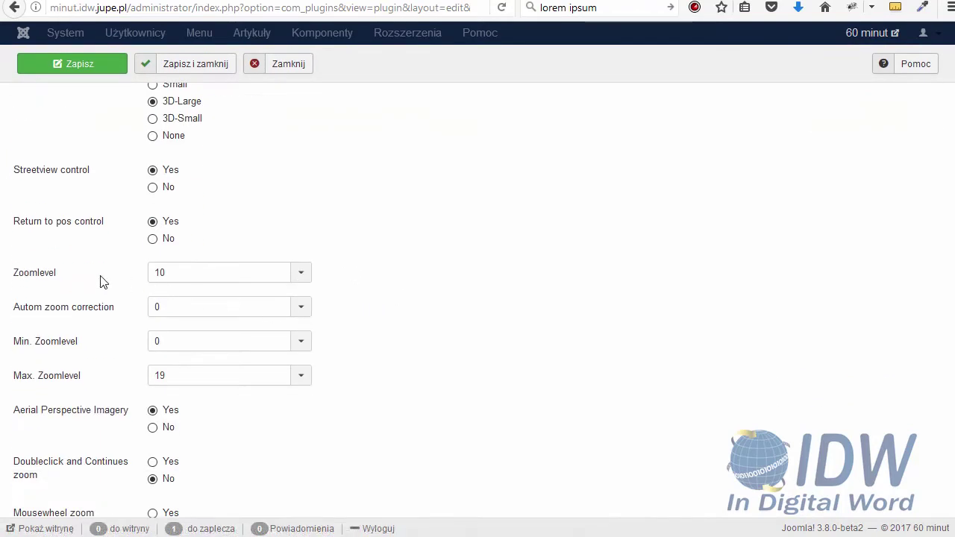
pyautogui.click(176, 280)
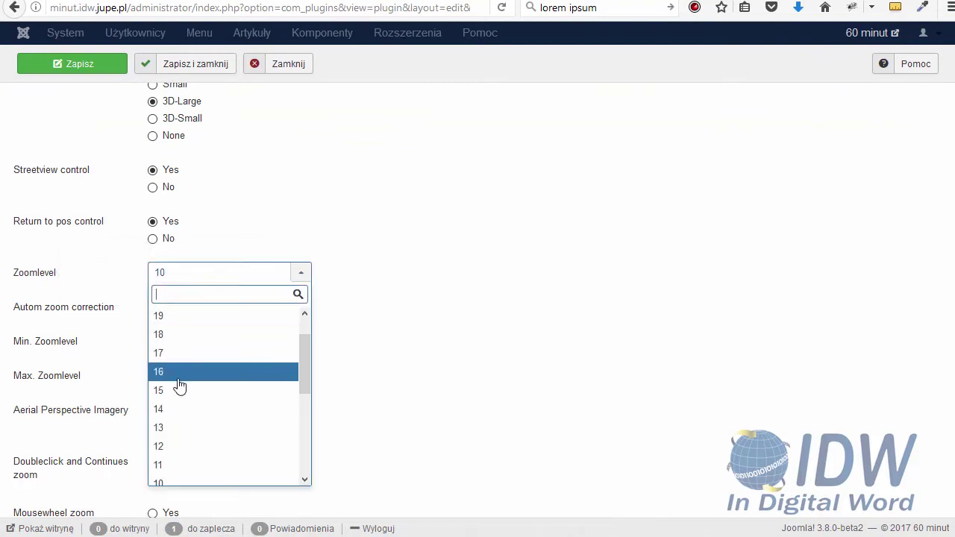
pyautogui.click(180, 378)
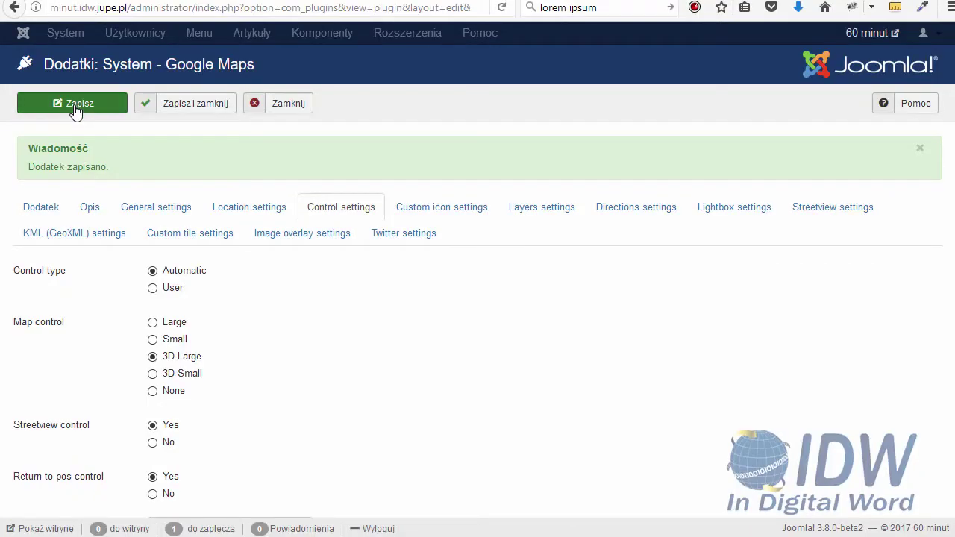
pyautogui.click(189, 112)
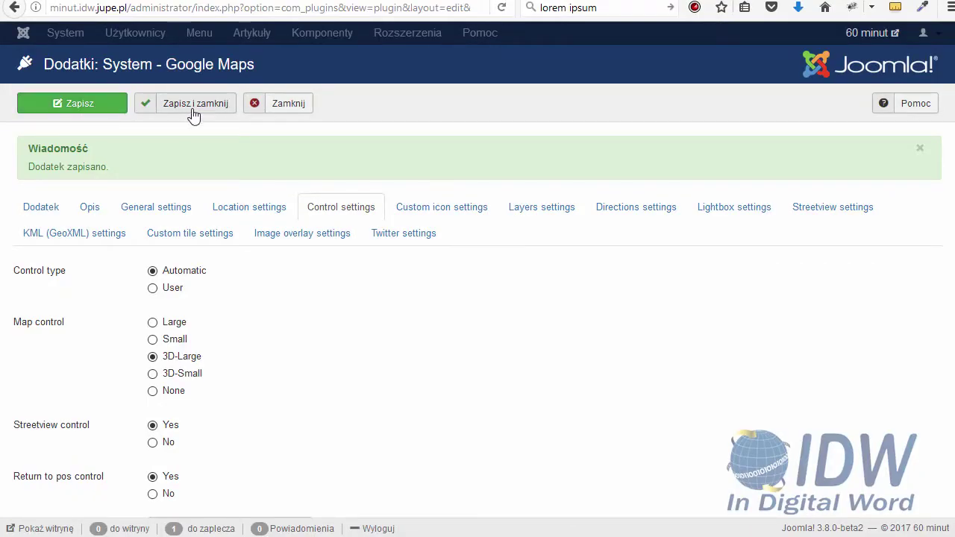
# Create a new Własny custom site module from Rozszerzenia > Moduły and edit its content
pyautogui.click(478, 33)
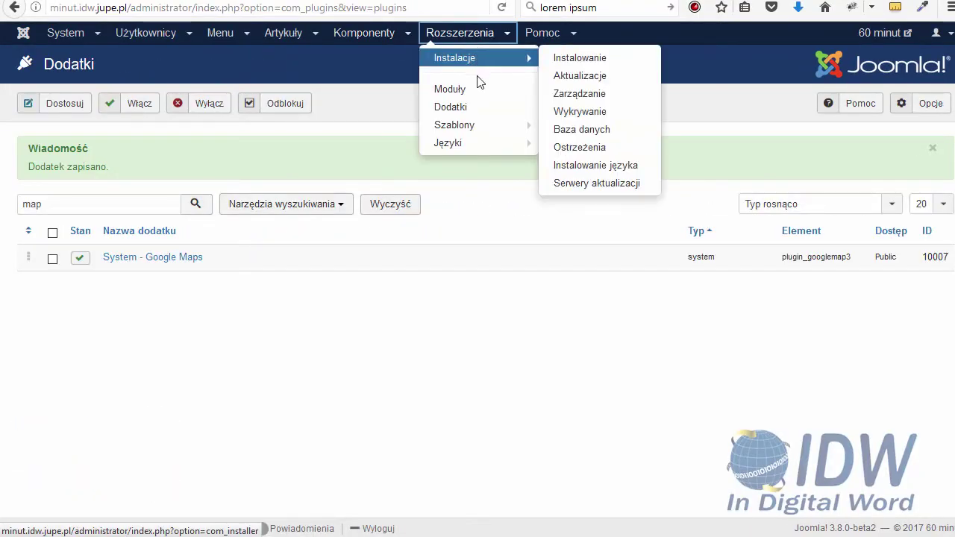
pyautogui.click(476, 90)
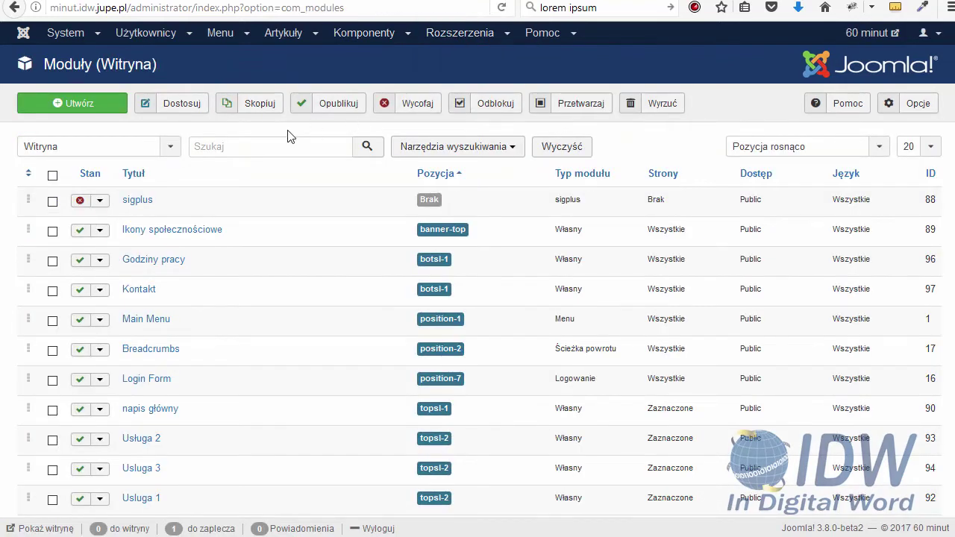
pyautogui.click(81, 103)
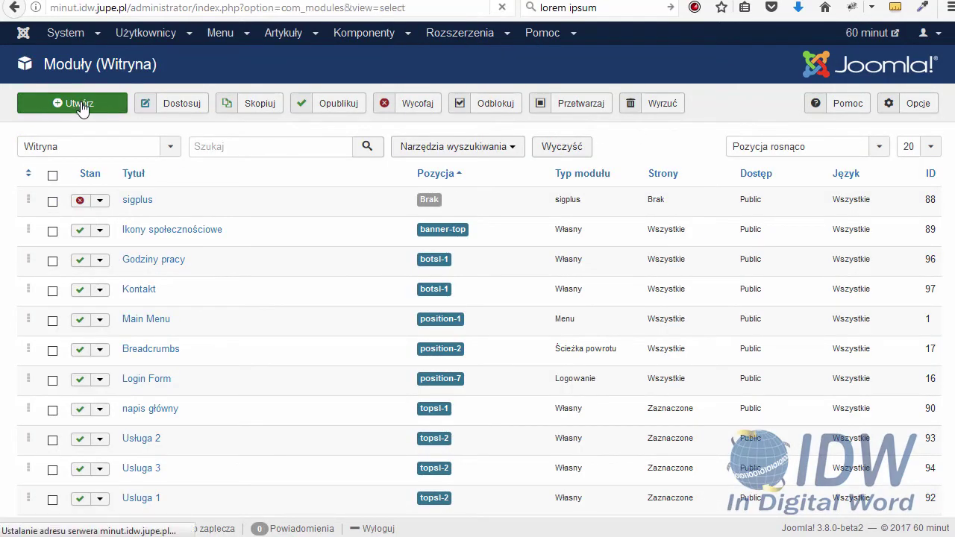
pyautogui.scroll(-5, 46, 175)
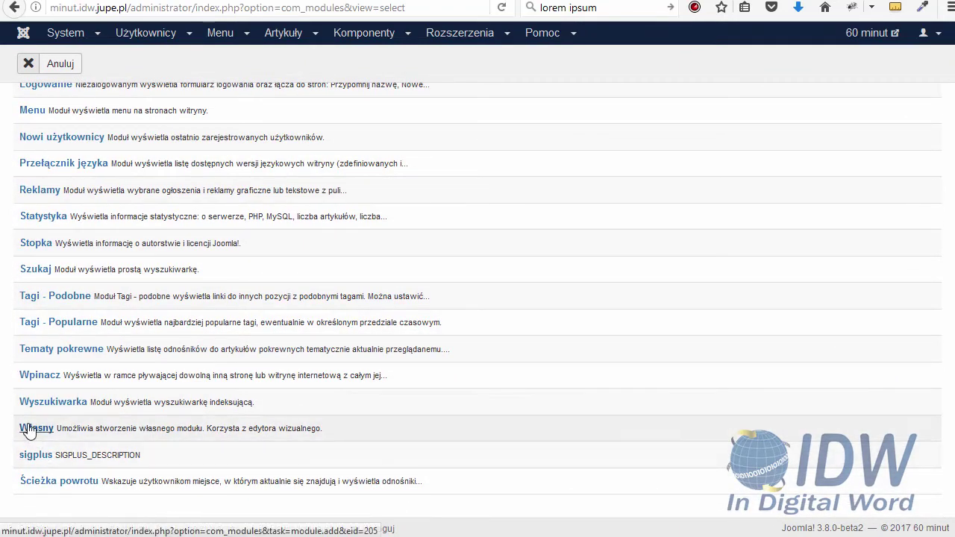
pyautogui.click(32, 425)
pyautogui.click(43, 402)
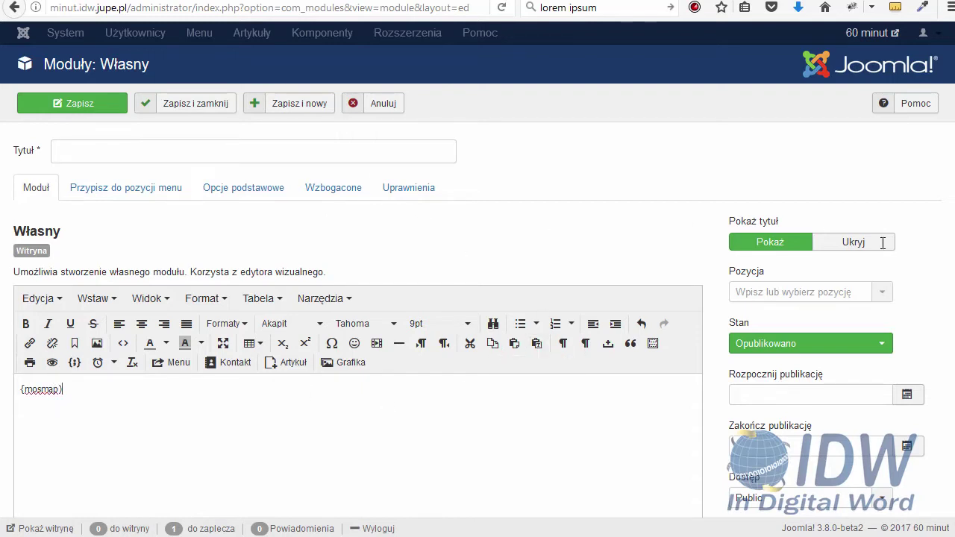
# Title the module 'Nasza lokalizacja' and hide its title
pyautogui.click(821, 245)
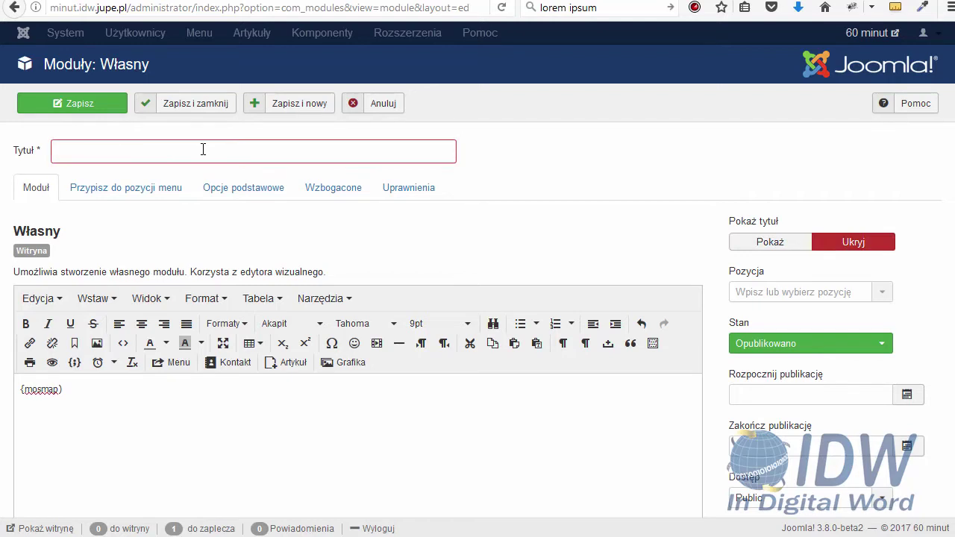
pyautogui.write('naasza')
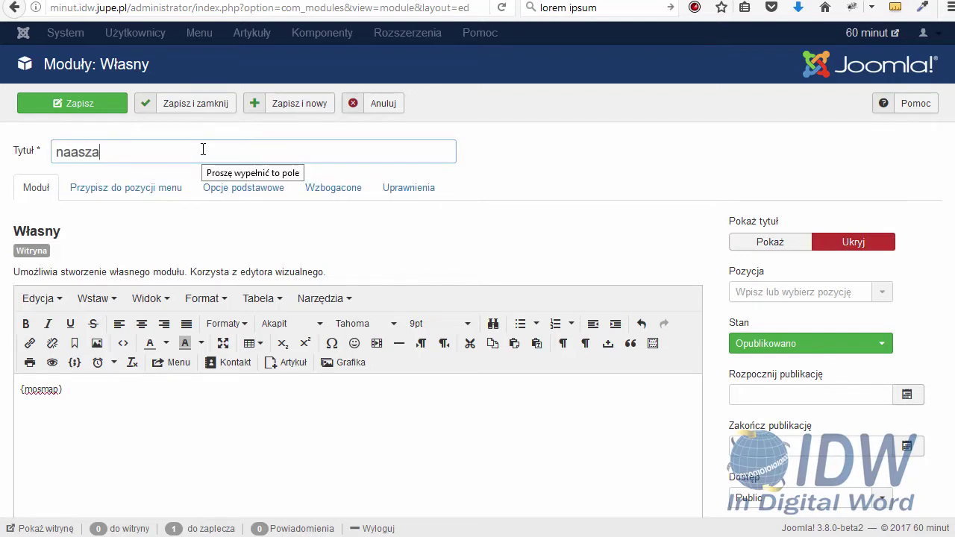
pyautogui.press('BackSpace')
pyautogui.write('sza ')
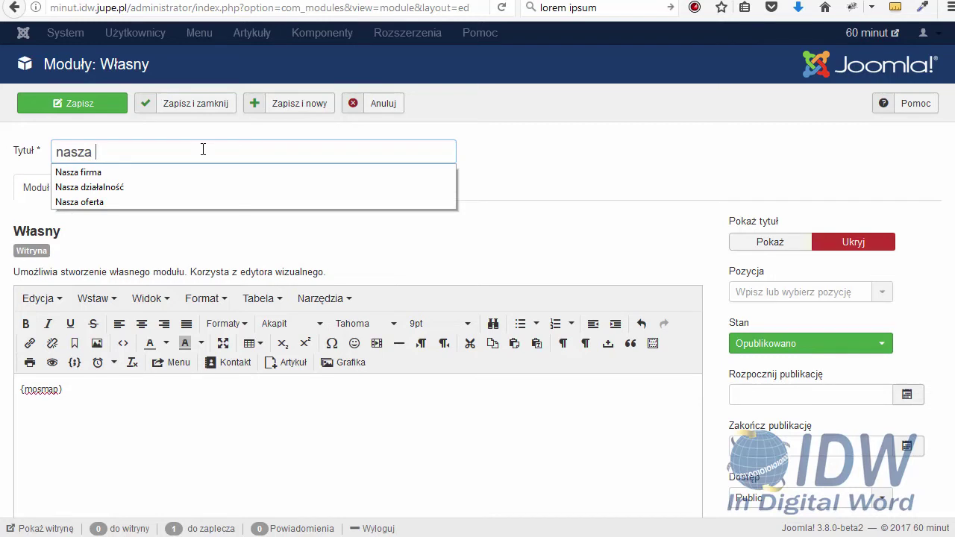
pyautogui.write('lo')
pyautogui.press('BackSpace')
pyautogui.press('BackSpace')
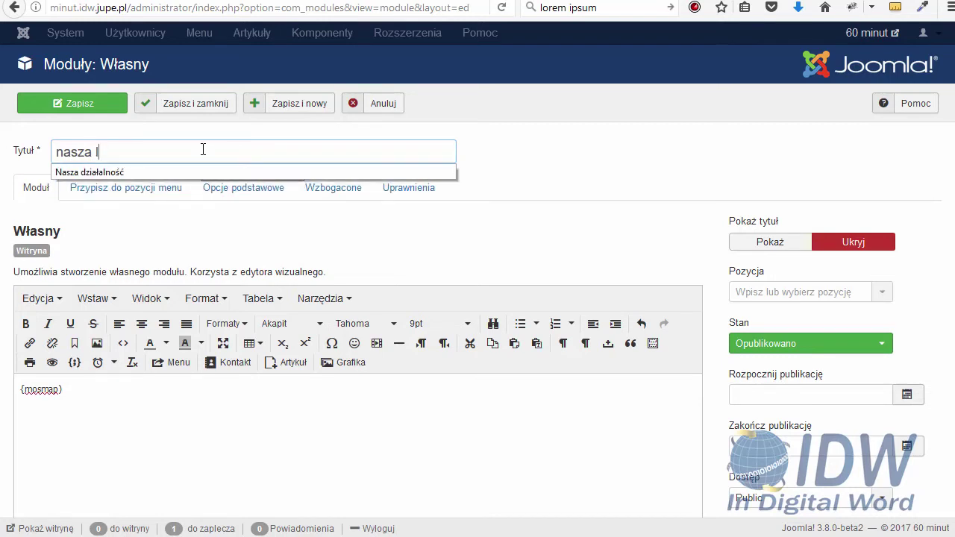
pyautogui.write('lokalizacja')
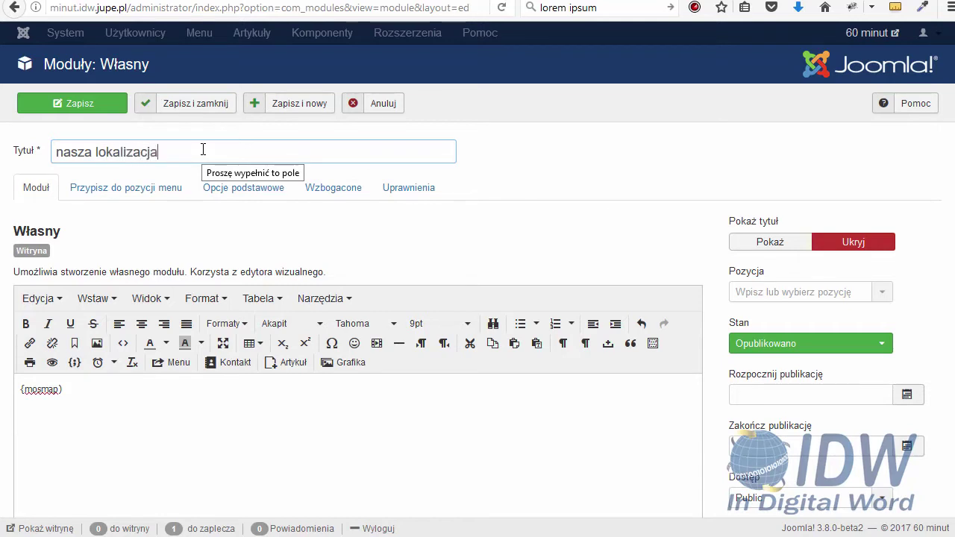
pyautogui.hotkey('shift', 'Right')
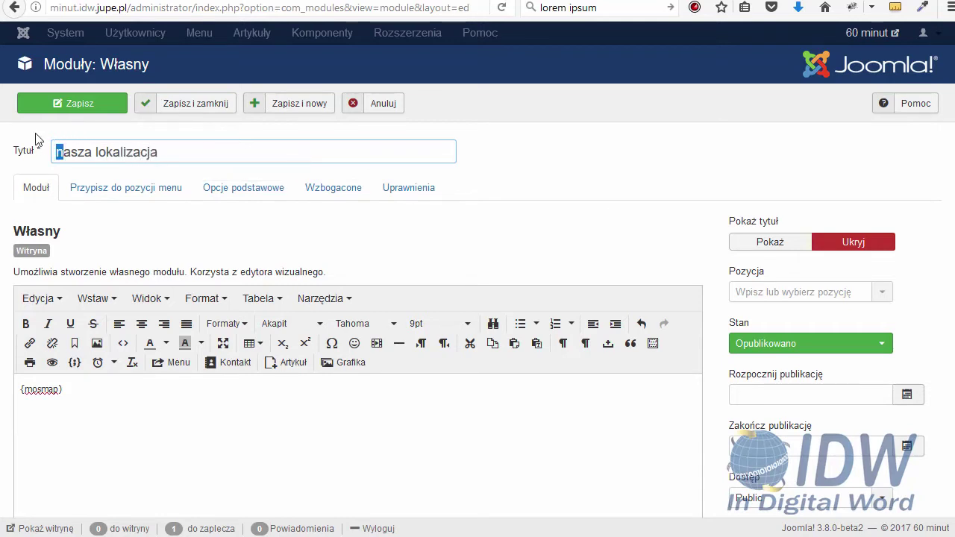
pyautogui.write('N')
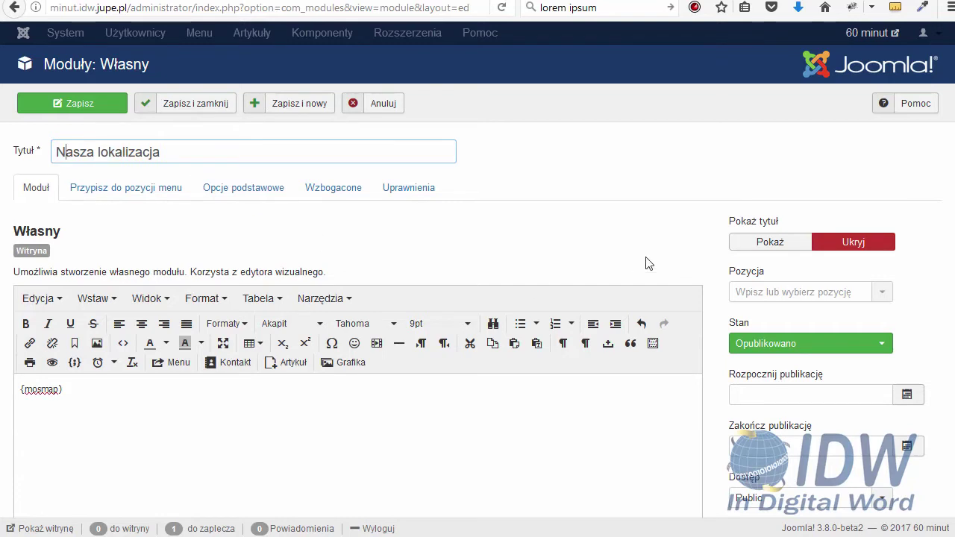
pyautogui.click(751, 249)
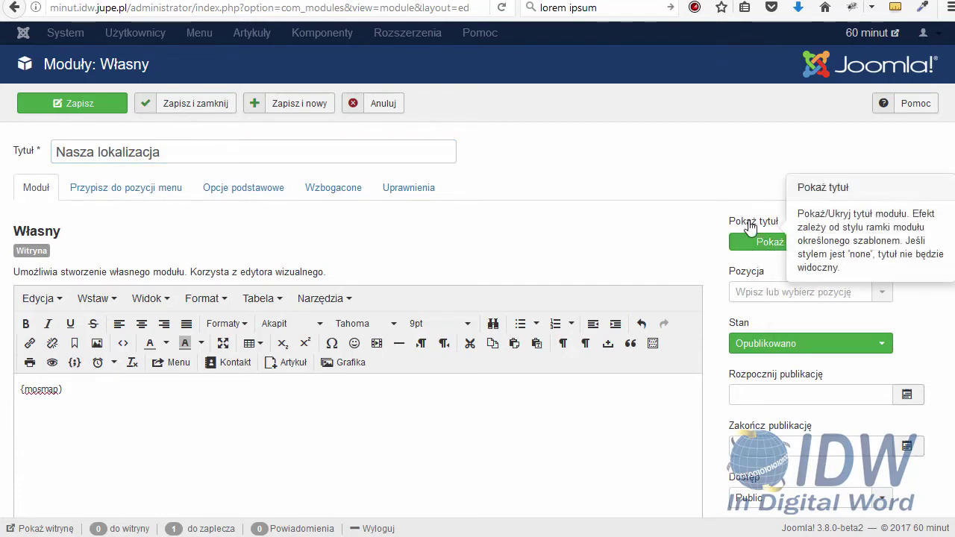
pyautogui.click(836, 249)
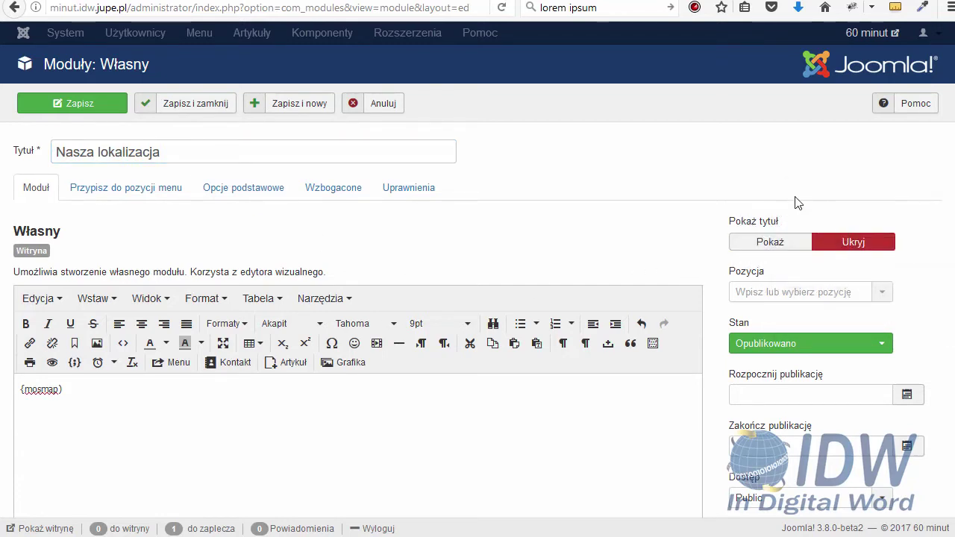
# Place the module in Botsl 1 [botsl-1], assign it to menu items, and save
pyautogui.click(772, 294)
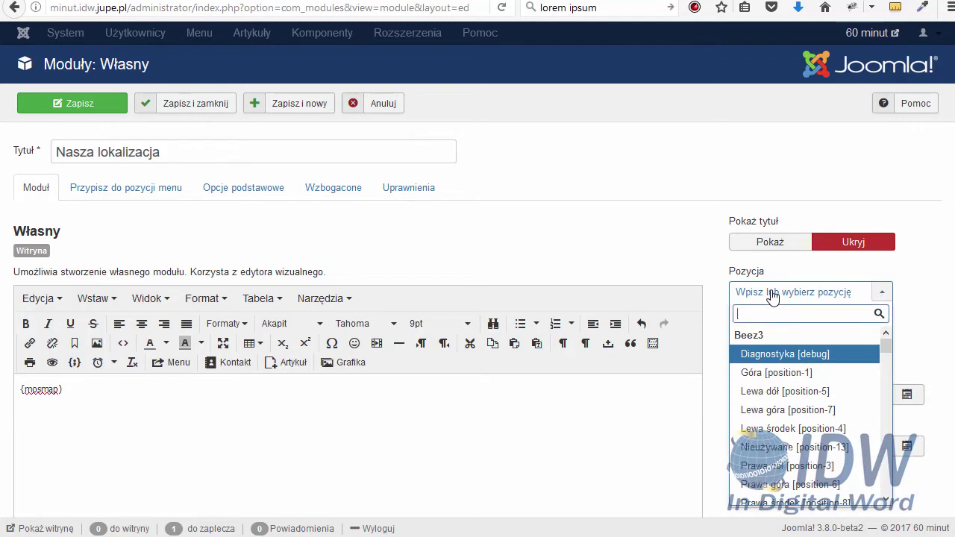
pyautogui.write('bo')
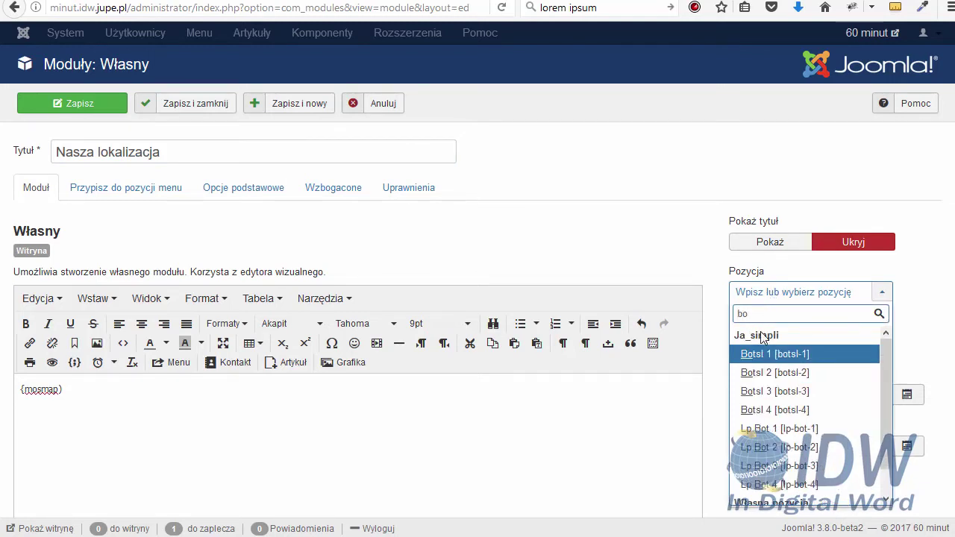
pyautogui.click(774, 355)
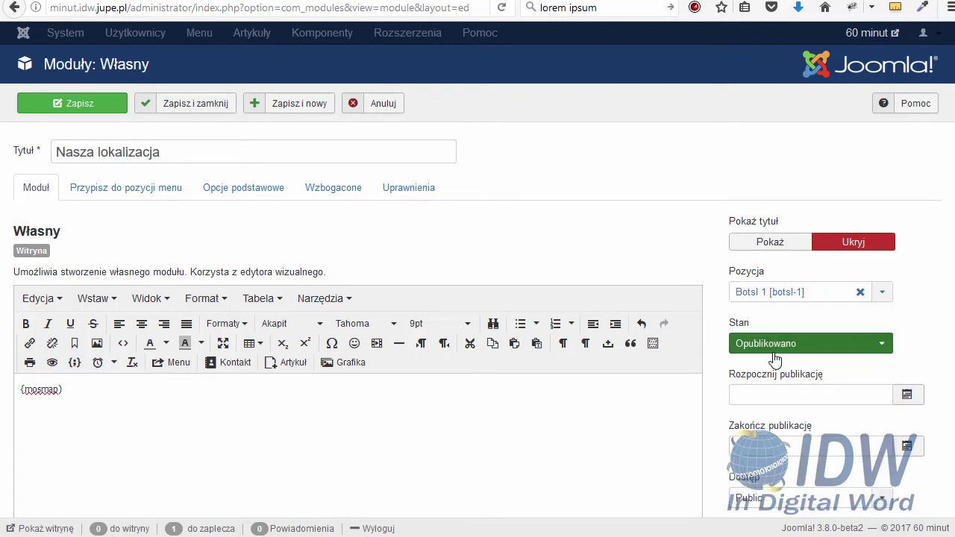
pyautogui.click(109, 193)
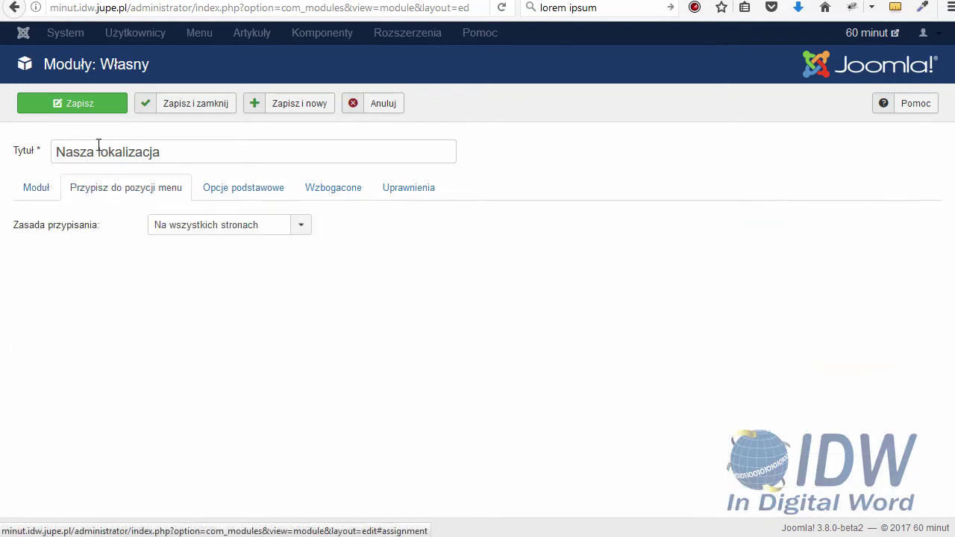
pyautogui.click(79, 108)
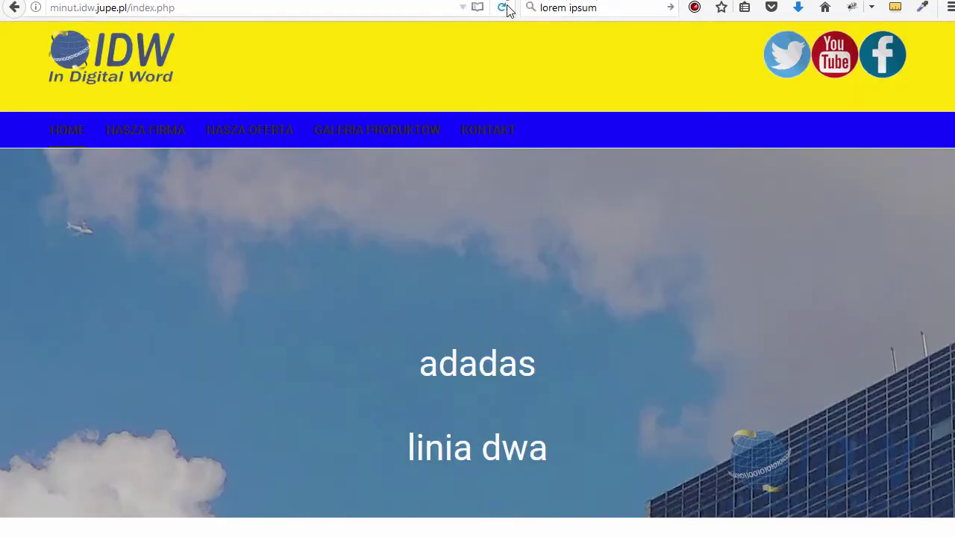
# Reload the site to see raw {mosmap} text in the footer, then return to the plugin list
pyautogui.click(501, 8)
pyautogui.scroll(-4, 503, 28)
pyautogui.scroll(-6, 522, 187)
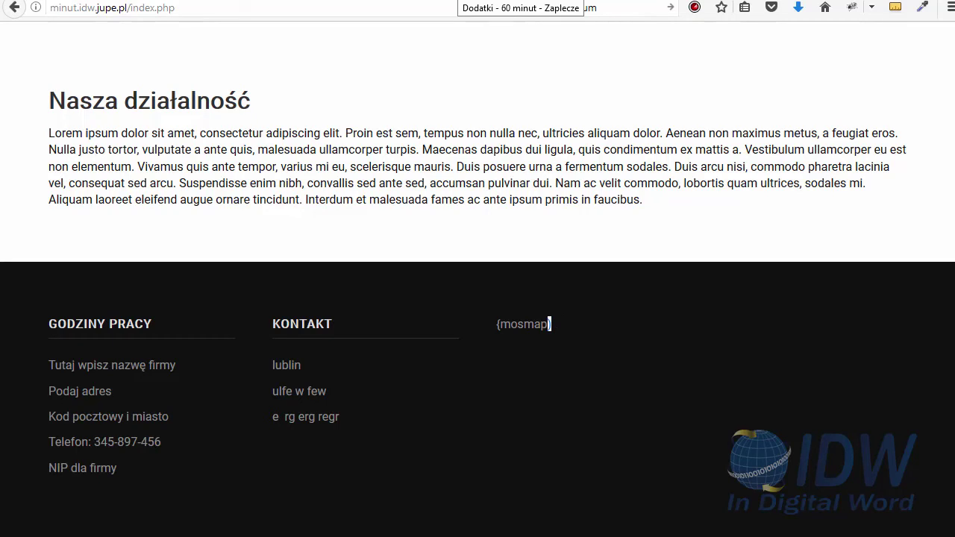
pyautogui.click(456, 1)
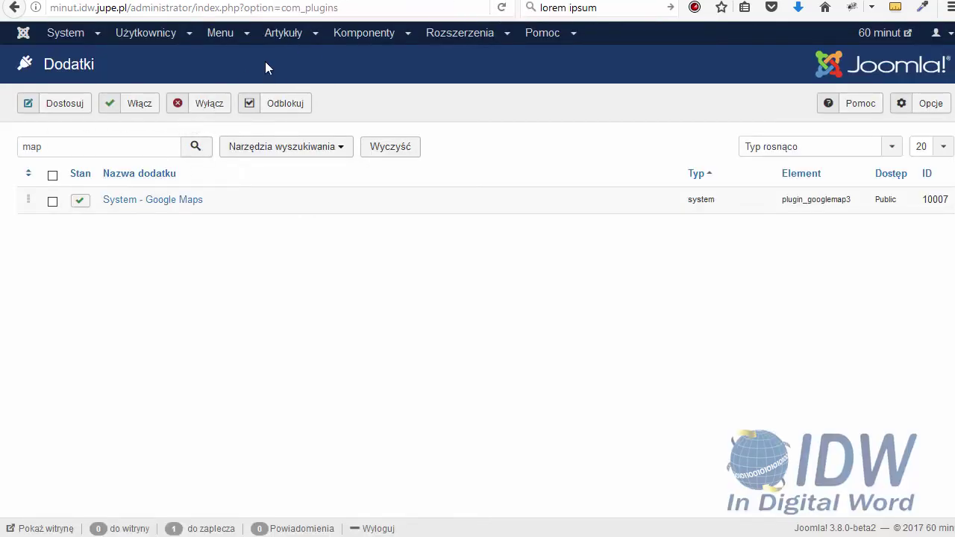
# Reopen the Nasza lokalizacja module, save it again, and view the front-end footer map
pyautogui.click(471, 35)
pyautogui.click(449, 90)
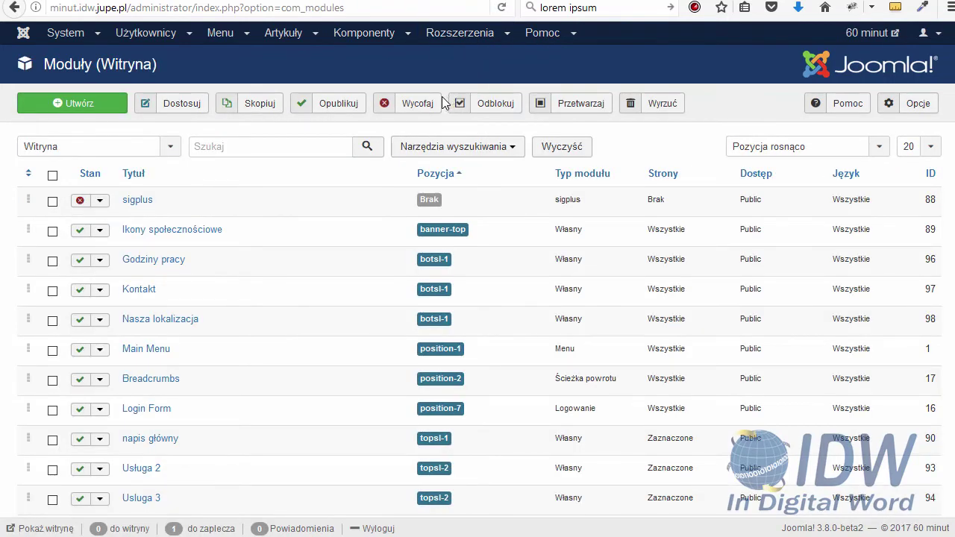
pyautogui.scroll(-2, 444, 105)
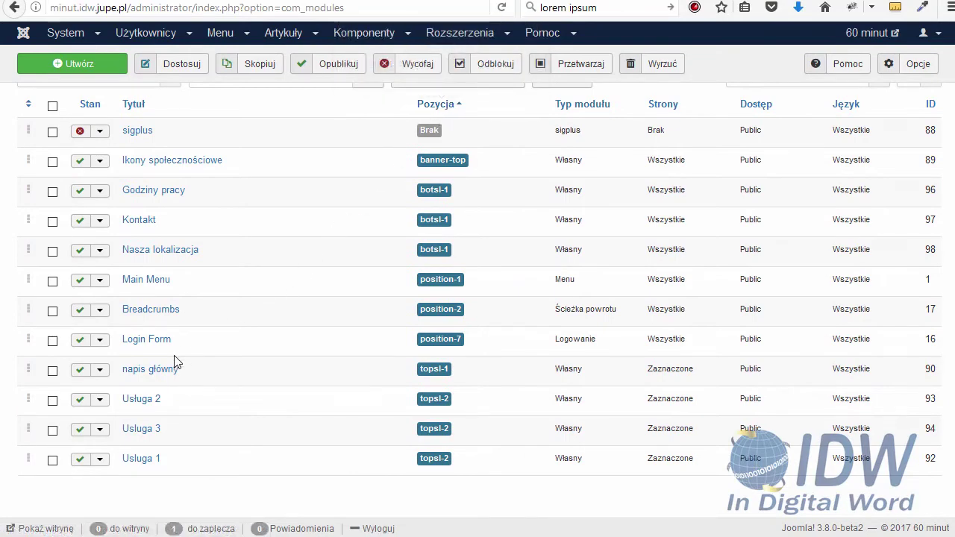
pyautogui.click(158, 258)
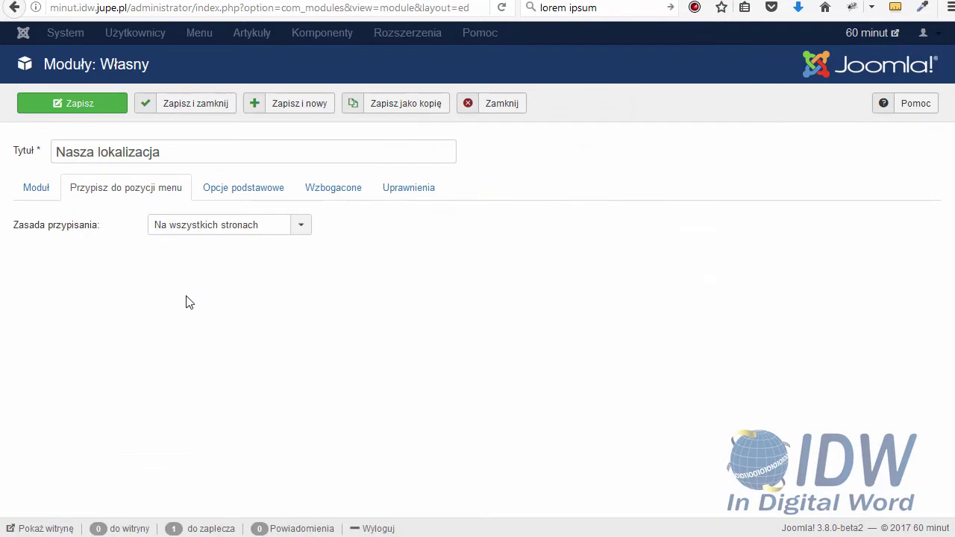
pyautogui.click(43, 196)
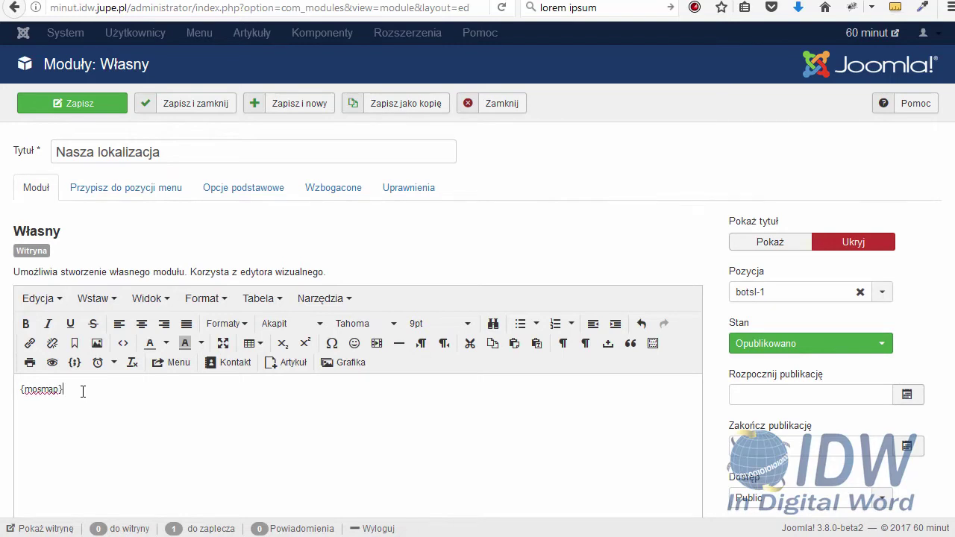
pyautogui.click(75, 106)
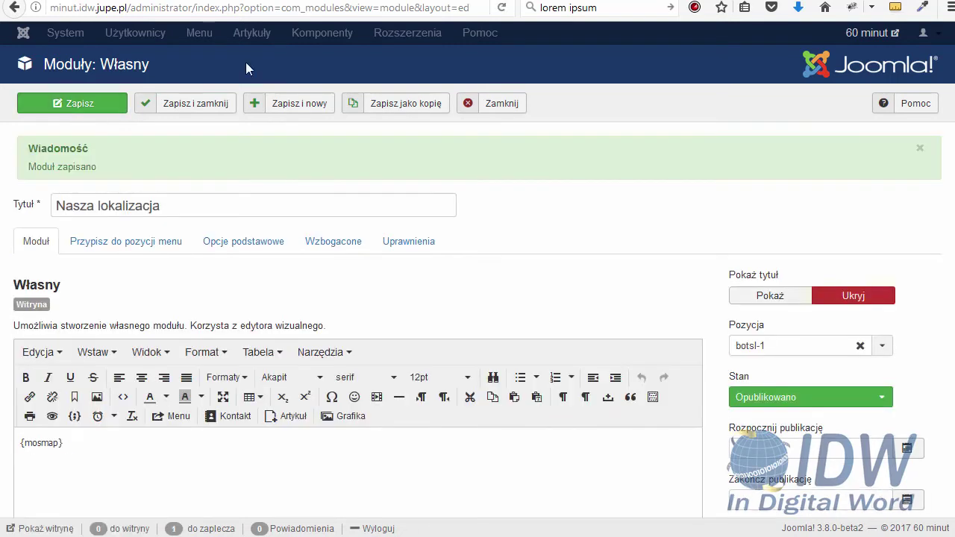
pyautogui.hotkey('ctrl', 'Tab')
pyautogui.click(501, 8)
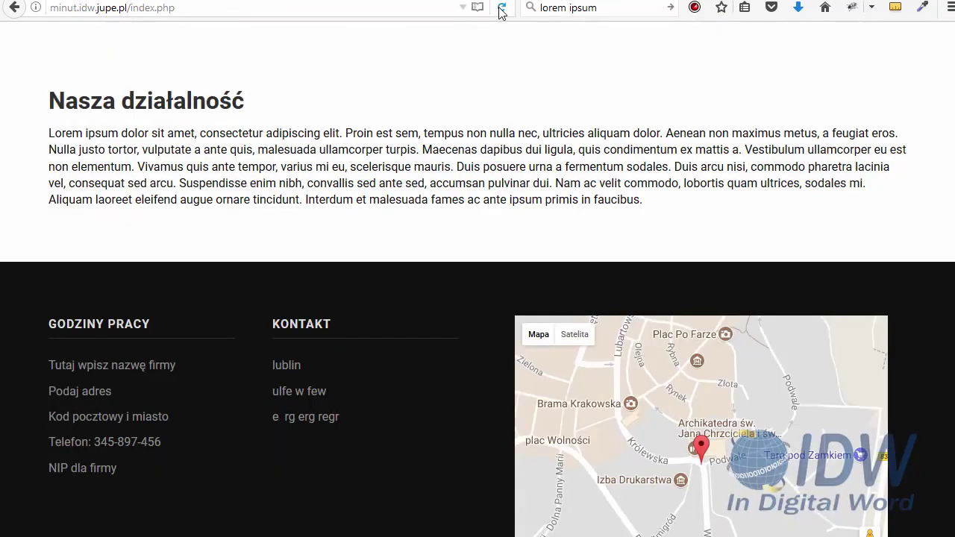
pyautogui.scroll(-2, 448, 292)
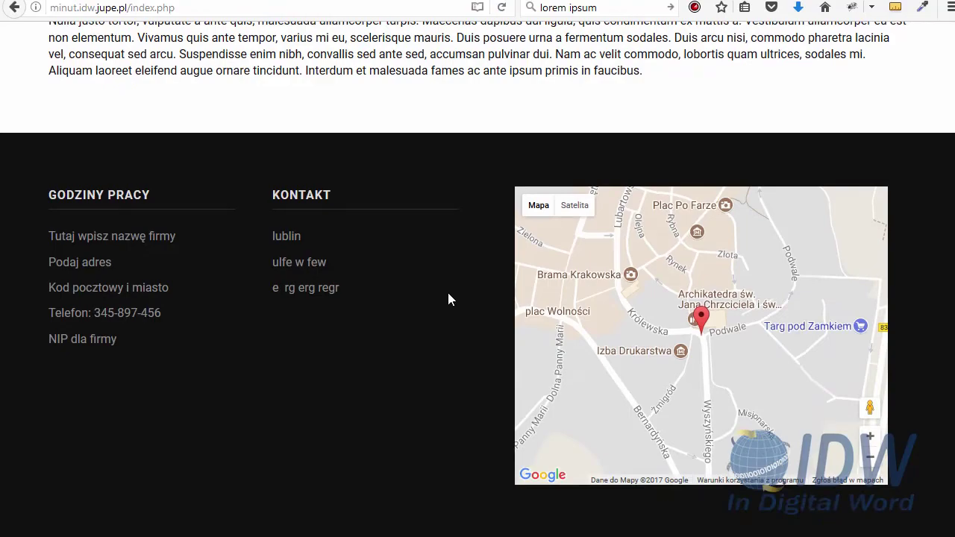
pyautogui.scroll(5, 448, 293)
pyautogui.scroll(9, 449, 294)
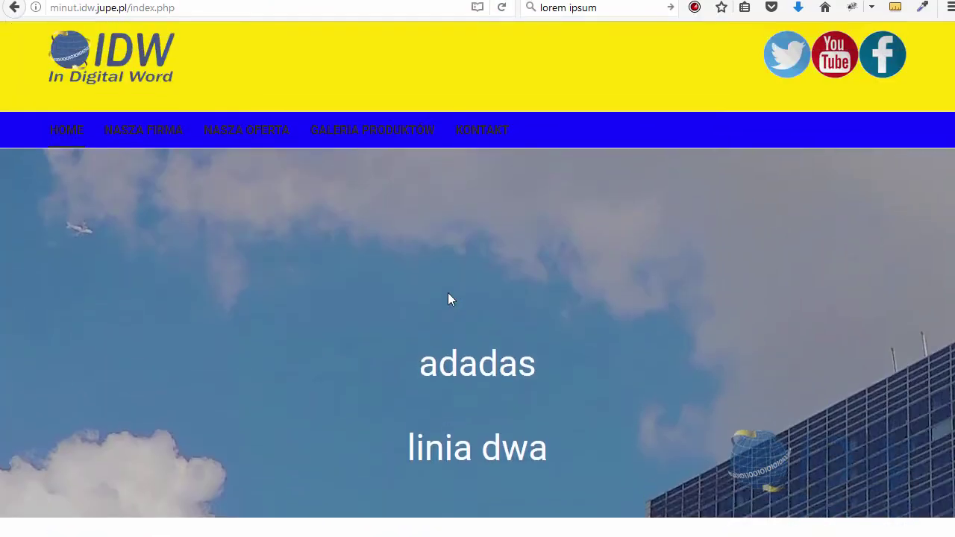
pyautogui.click(435, 2)
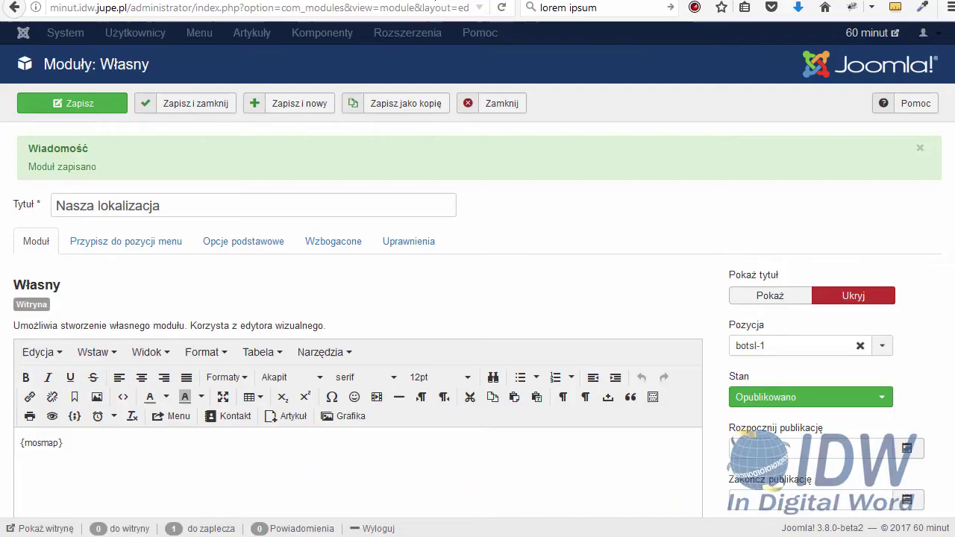
# Close the module editor and open the System - Google Maps plugin from Extensions > Plugins
pyautogui.click(491, 106)
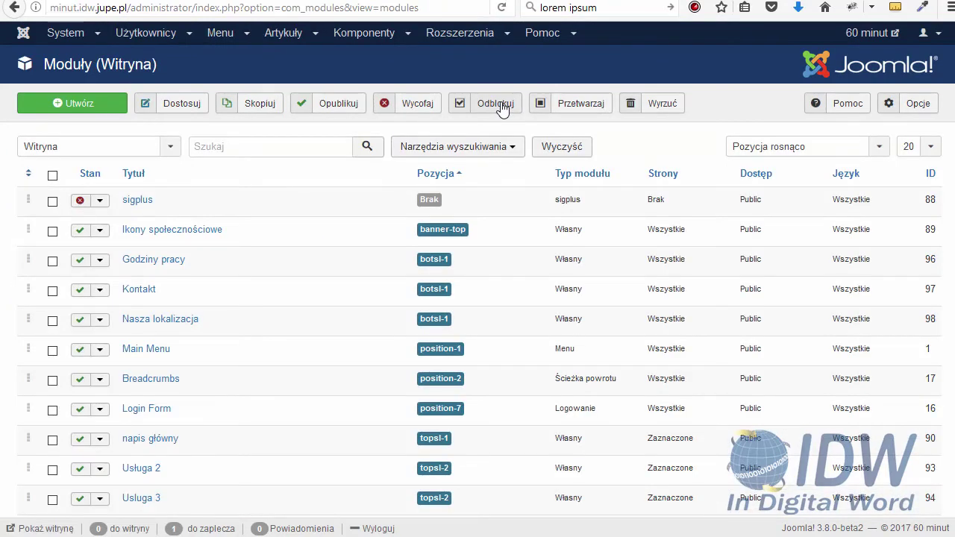
pyautogui.click(461, 35)
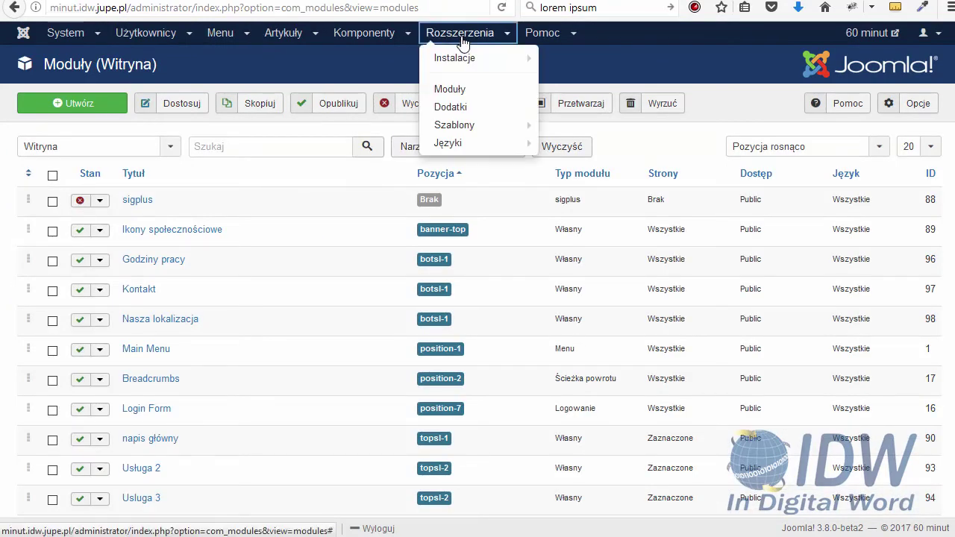
pyautogui.click(453, 115)
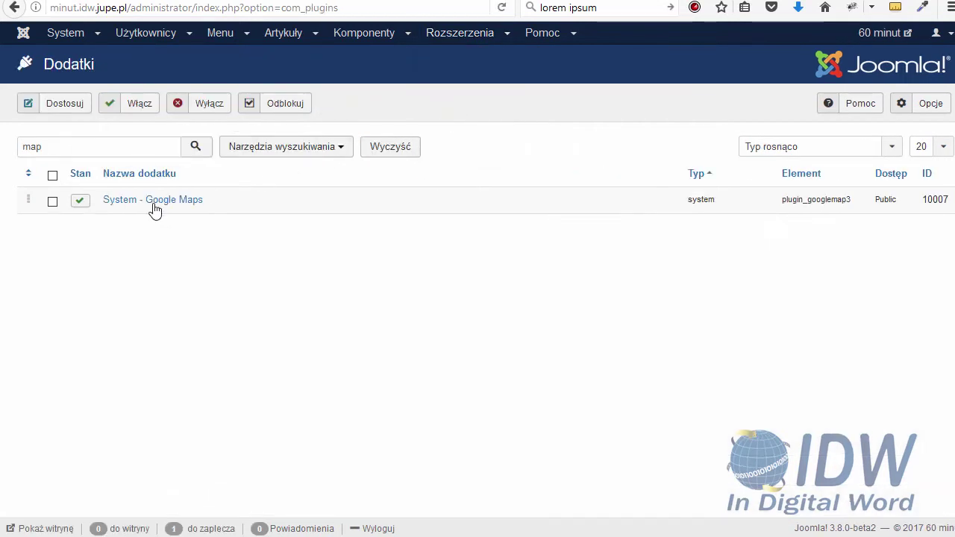
pyautogui.click(153, 202)
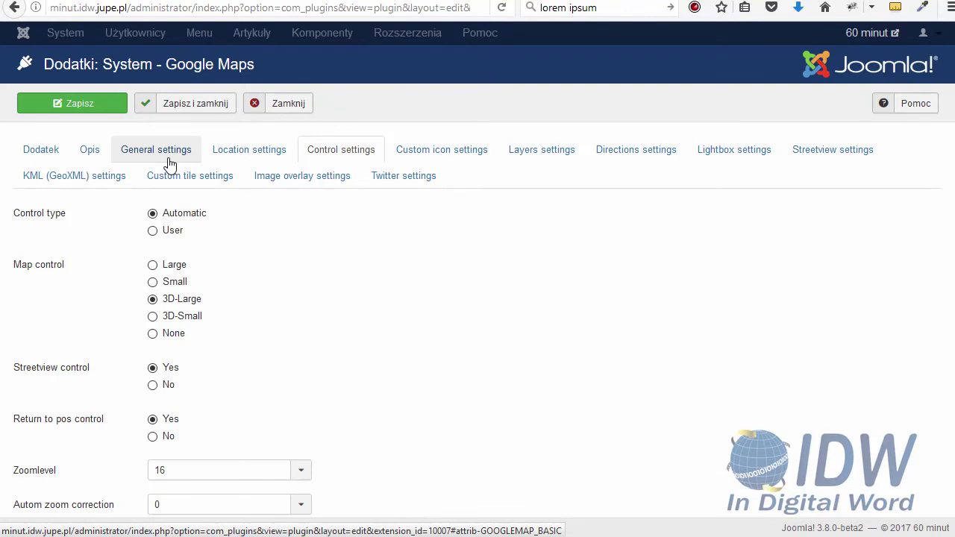
# In the plugin's General settings, change the map Width from 500 to 100%
pyautogui.click(169, 158)
pyautogui.scroll(-8, 310, 276)
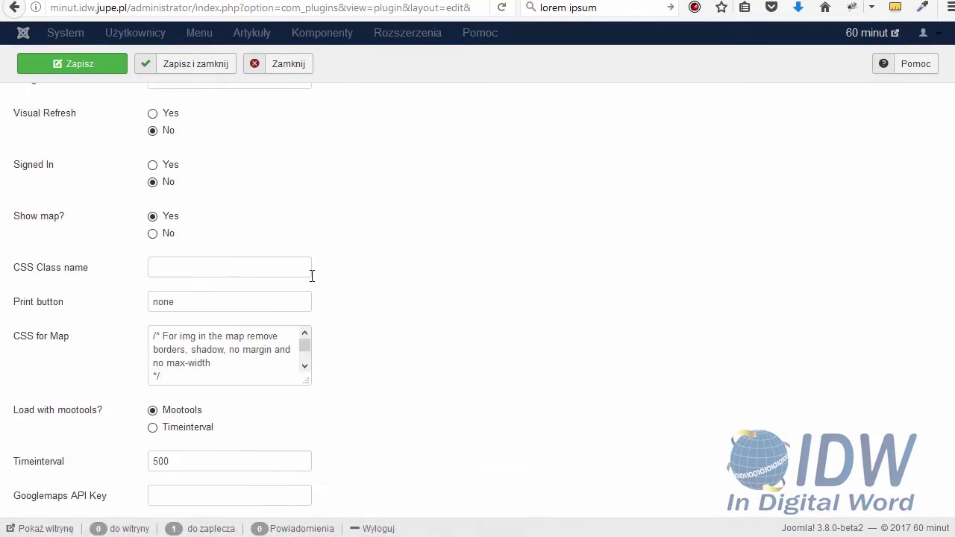
pyautogui.scroll(-6, 312, 277)
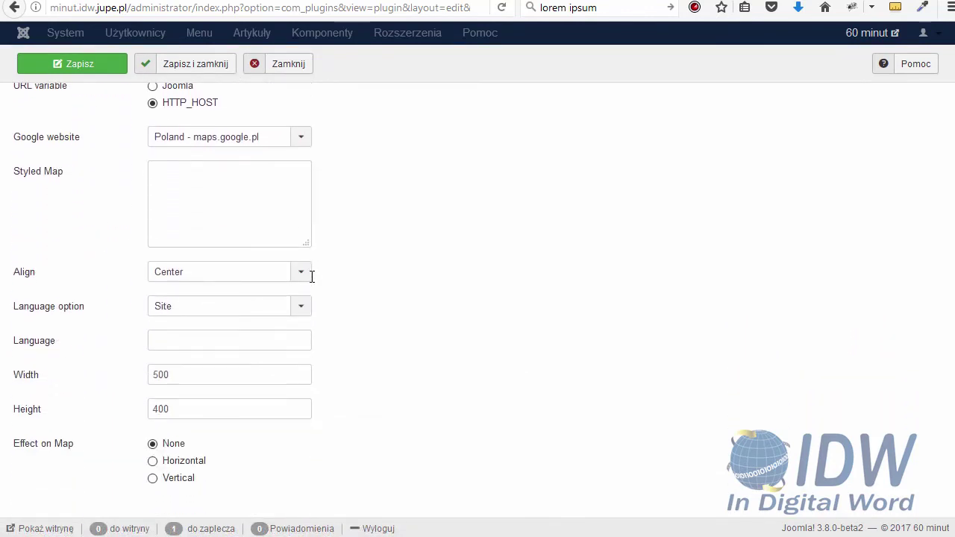
pyautogui.scroll(-2, 312, 284)
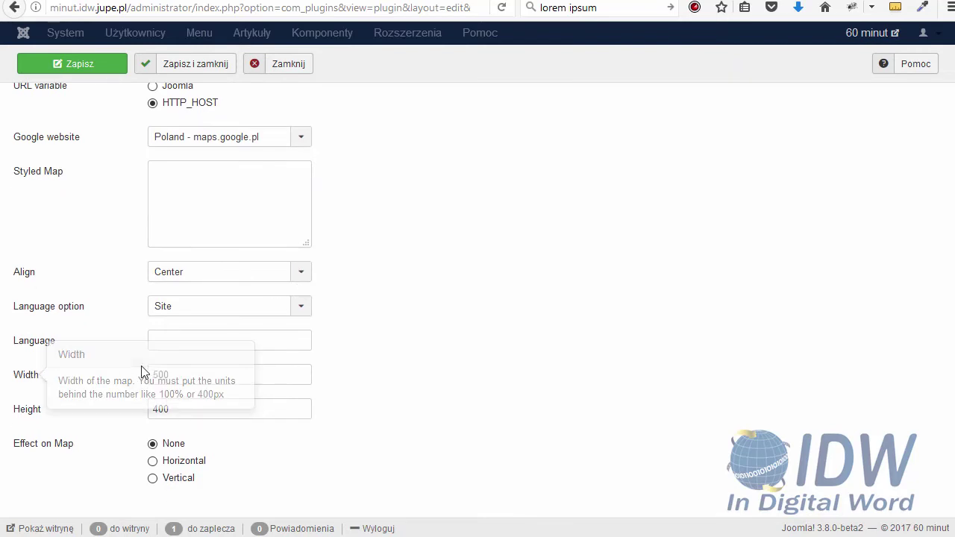
pyautogui.doubleClick(175, 373)
pyautogui.write('1')
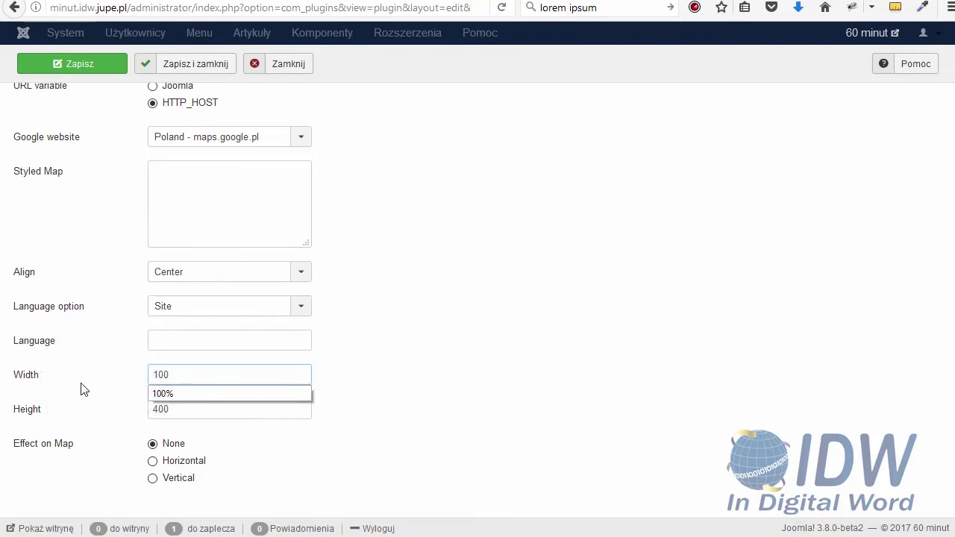
pyautogui.write('00')
pyautogui.click(167, 392)
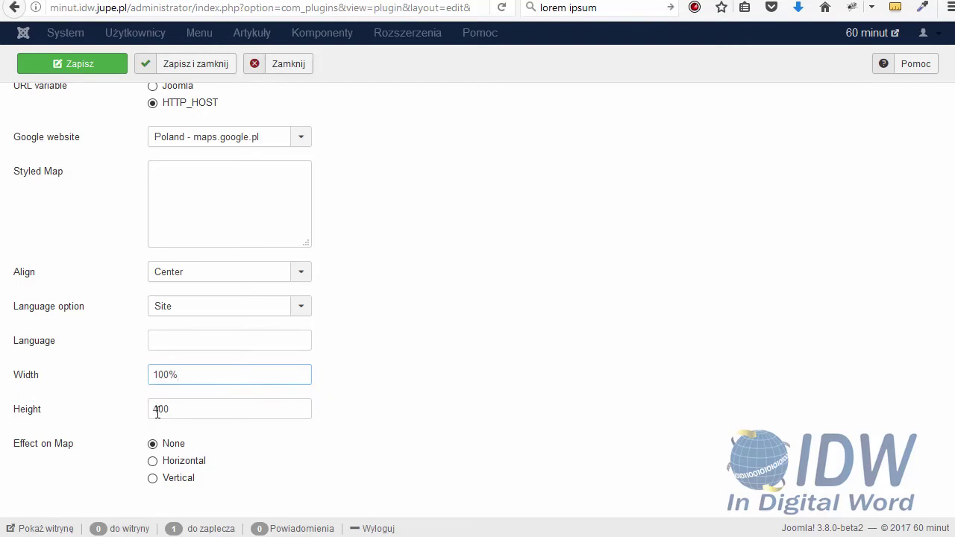